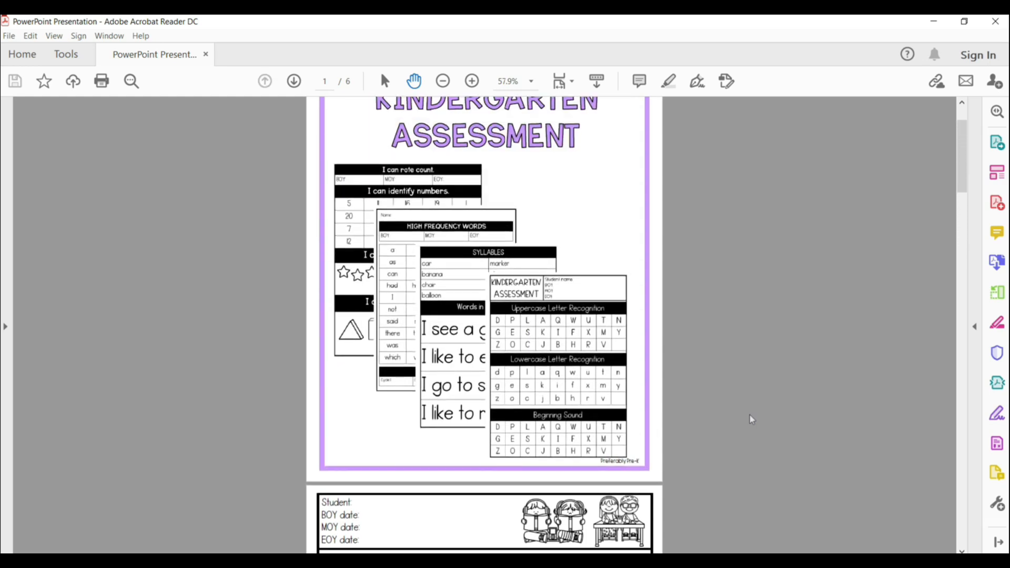
Look through the pages of the Kindergarten Assessment PDF, from letter recognition and syllables to high frequency words, numbers and shapes
scroll(752, 419, "up", 2)
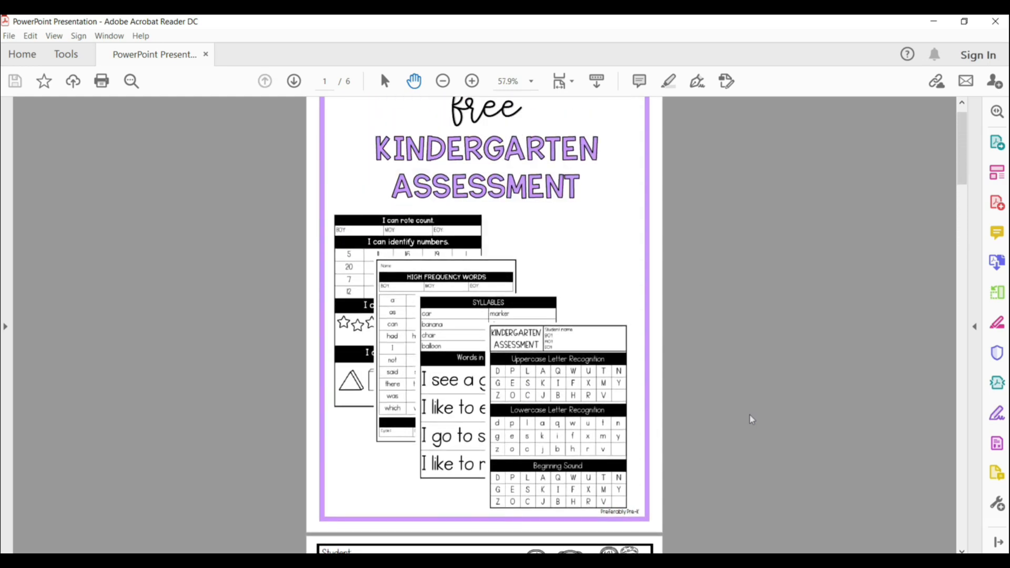
scroll(751, 420, "down", 10)
scroll(752, 420, "down", 7)
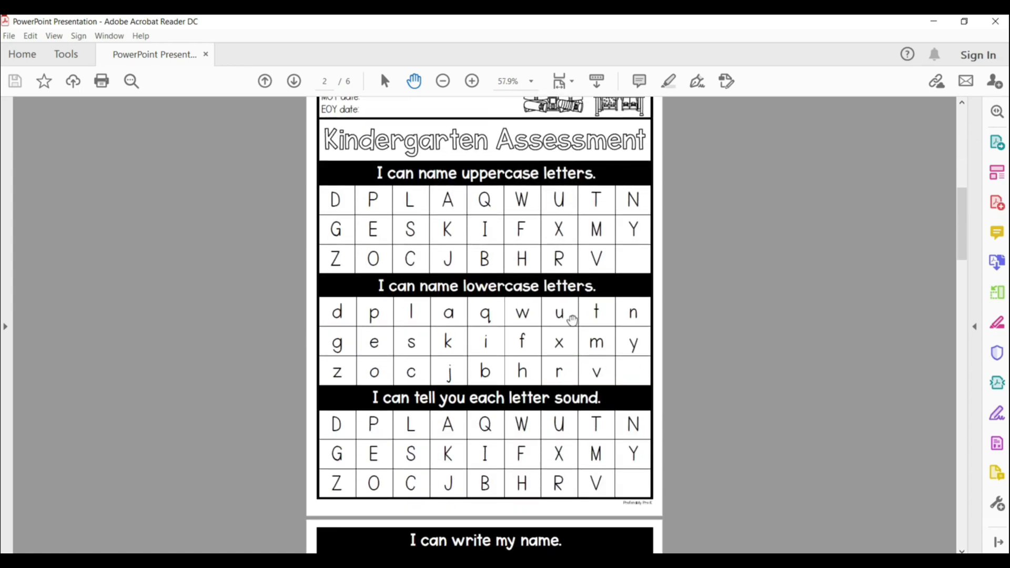
scroll(571, 319, "down", 2)
scroll(499, 333, "down", 5)
scroll(421, 397, "down", 4)
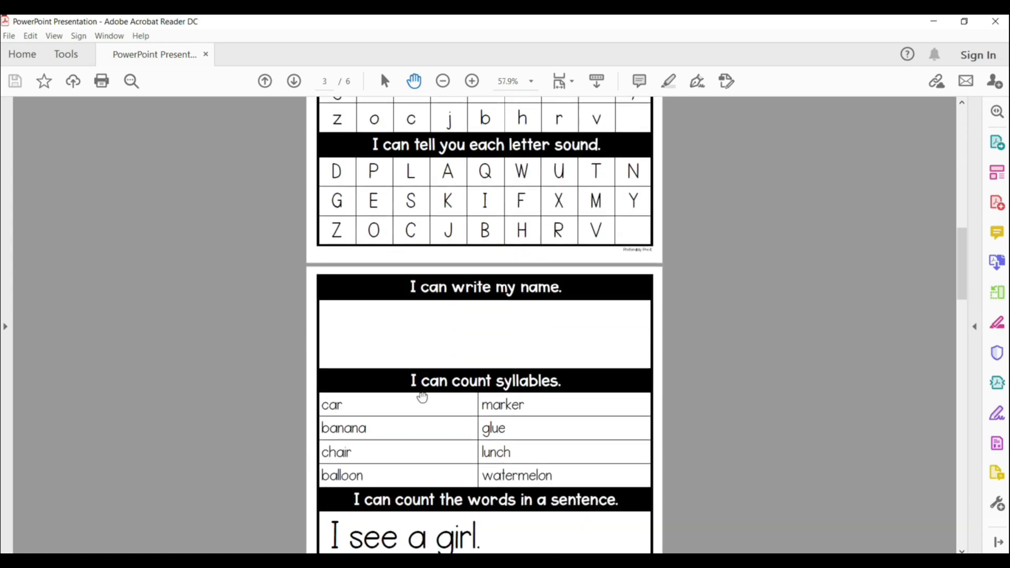
scroll(393, 301, "down", 2)
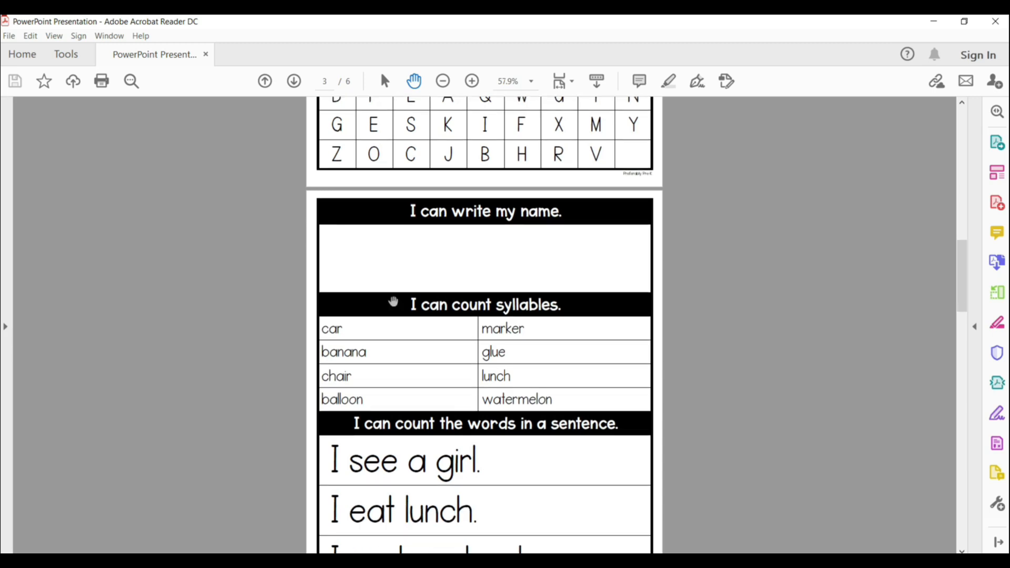
scroll(390, 354, "down", 8)
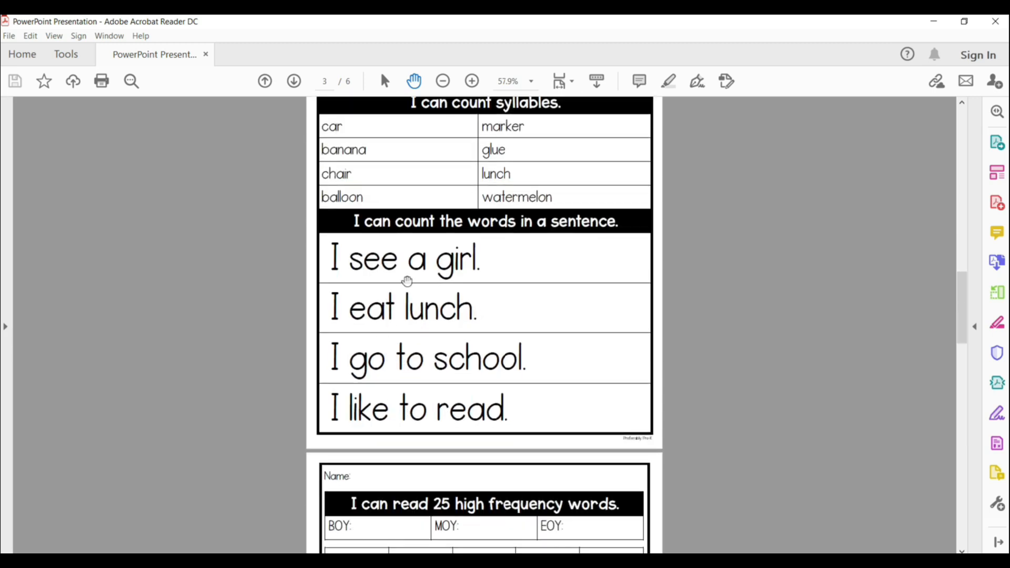
scroll(512, 355, "down", 14)
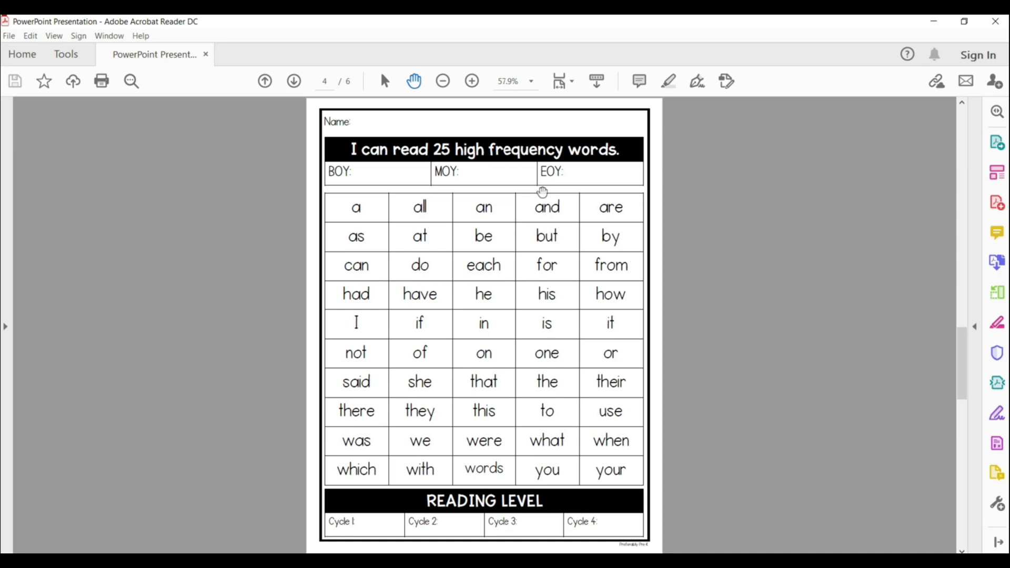
scroll(530, 253, "down", 1)
scroll(531, 254, "down", 3)
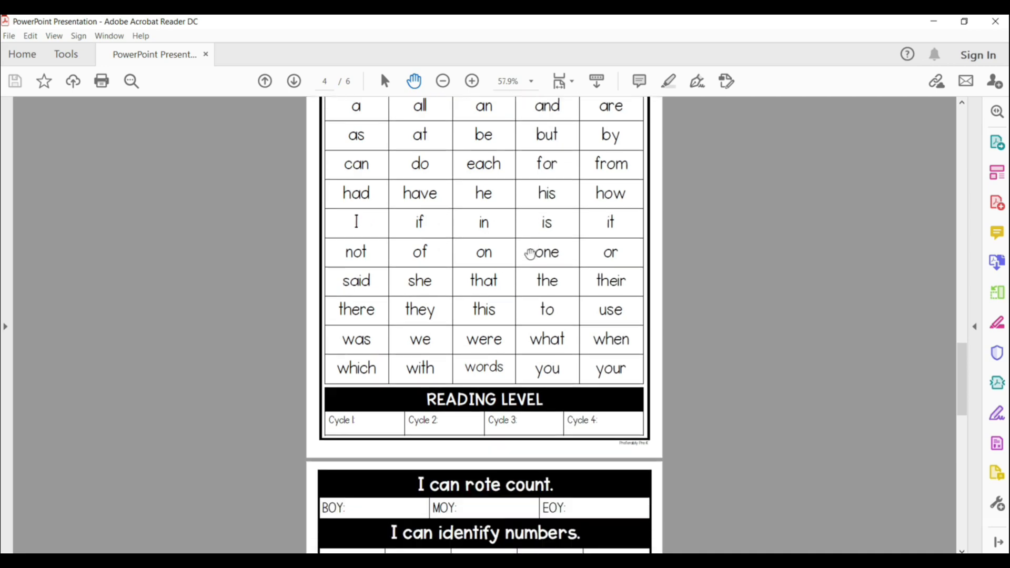
scroll(530, 255, "down", 2)
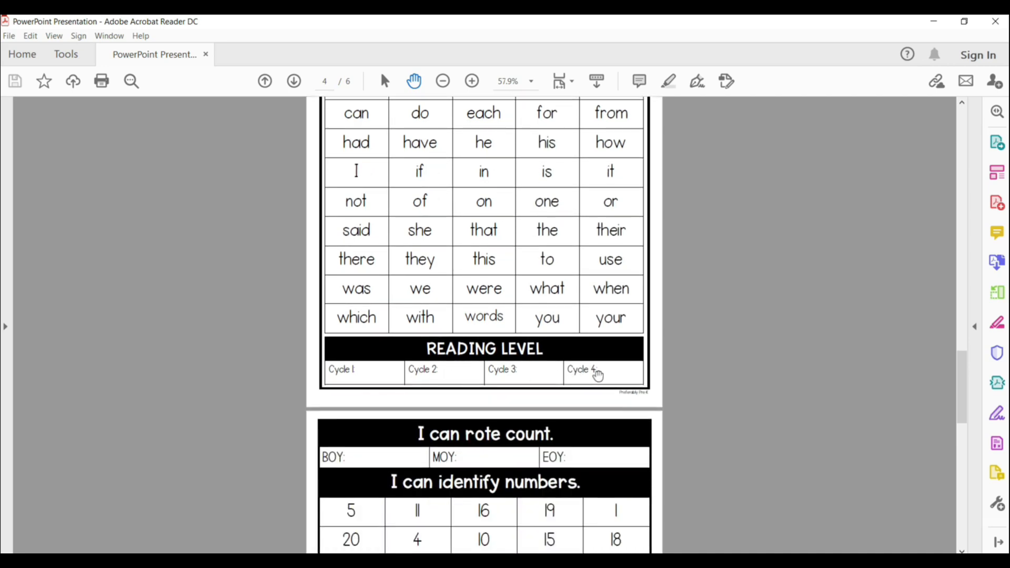
scroll(598, 375, "down", 10)
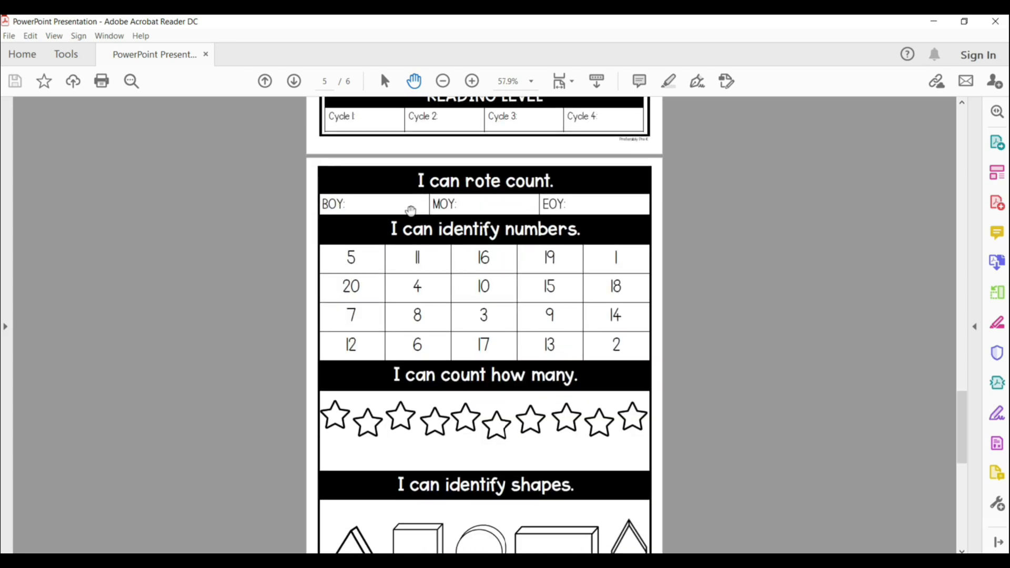
scroll(547, 340, "down", 2)
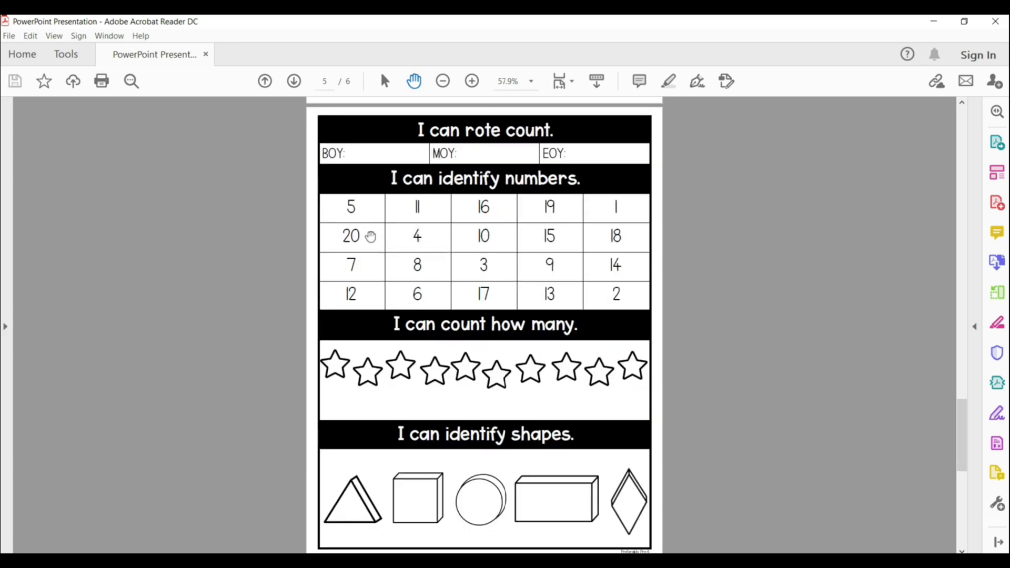
scroll(565, 271, "down", 3)
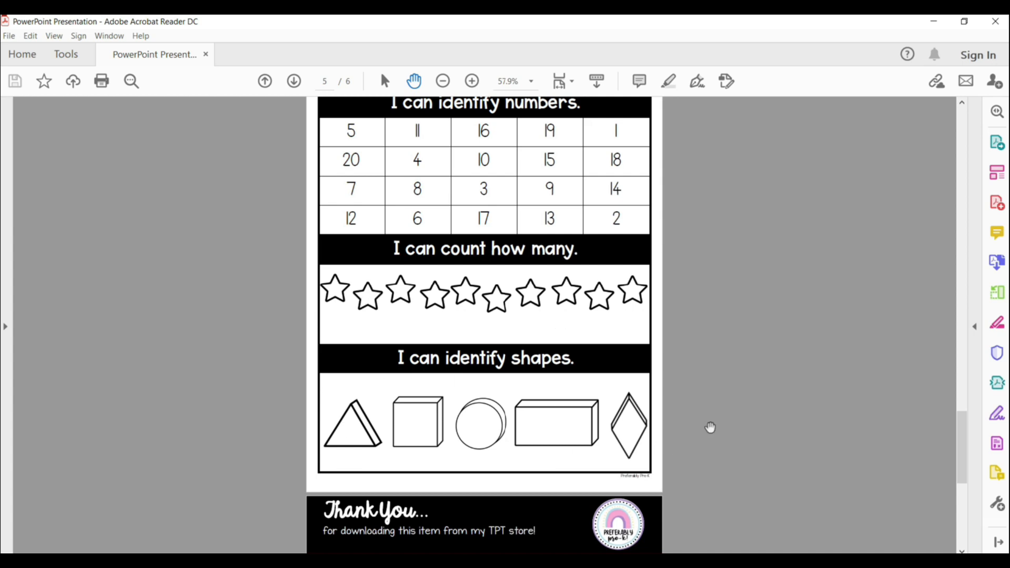
scroll(710, 428, "up", 20)
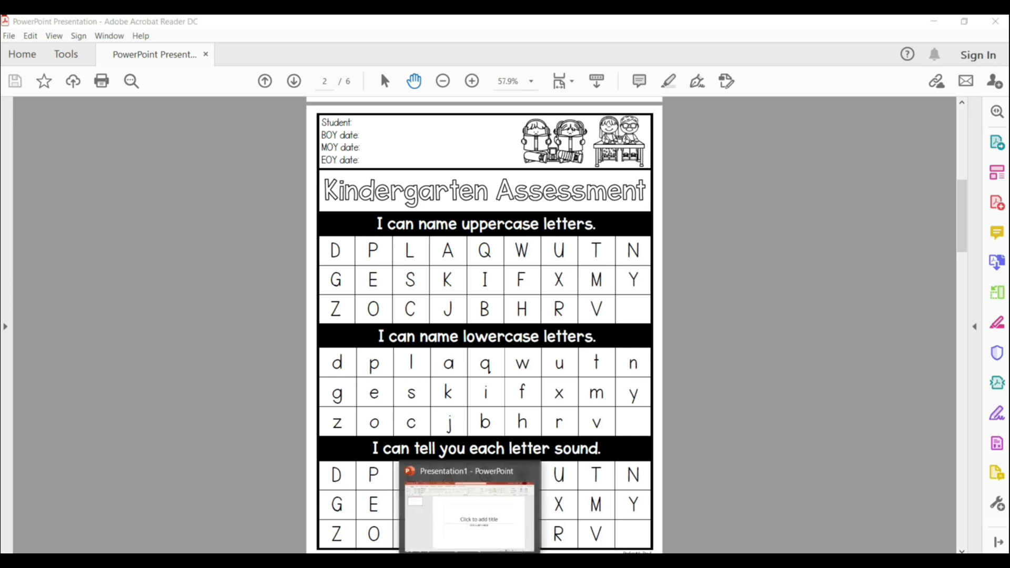
Switch to the blank PowerPoint presentation and set a custom slide size of 8.5 by 11 inches, maximizing the content
left_click(470, 562)
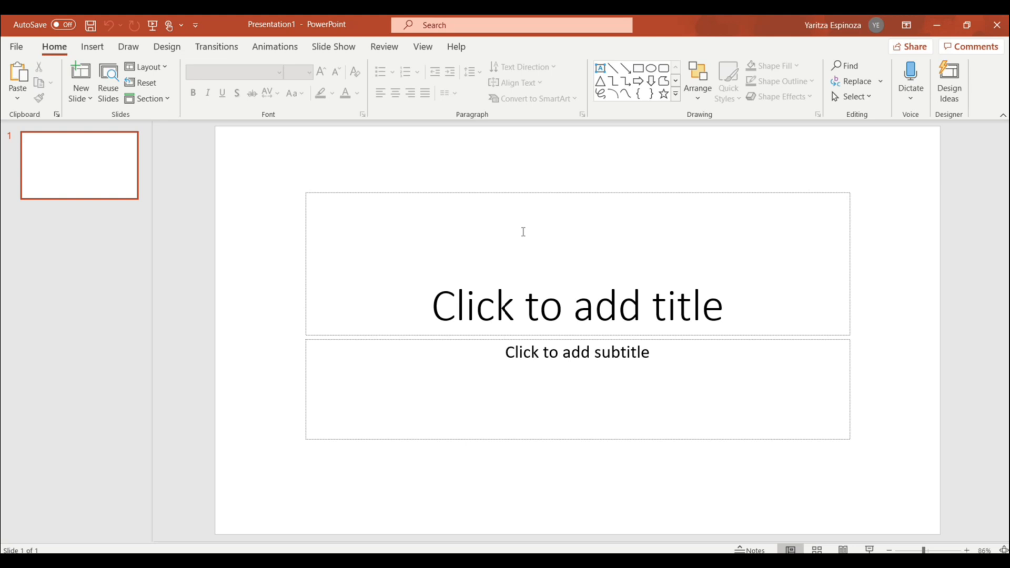
left_click(167, 46)
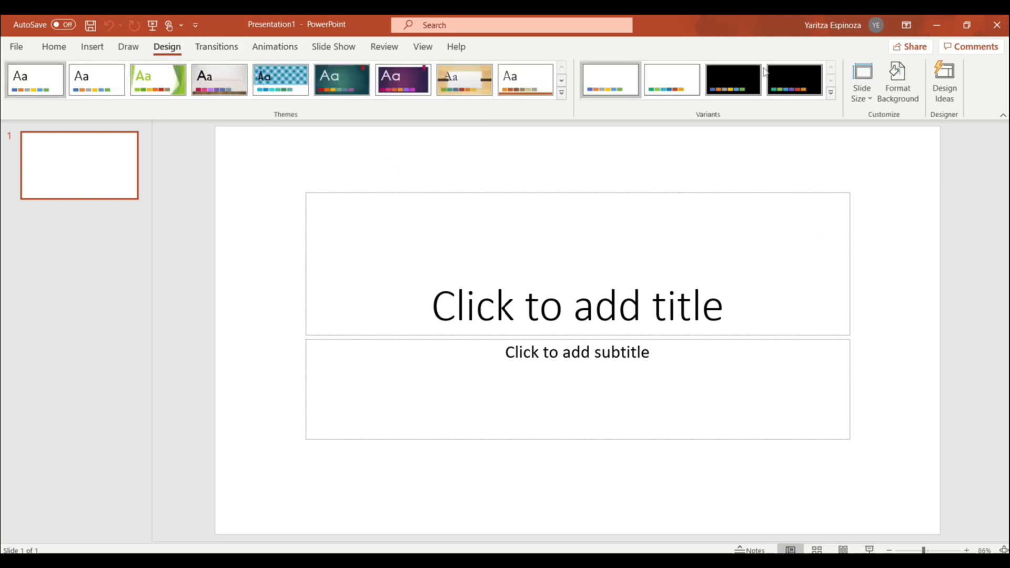
left_click(862, 84)
left_click(881, 181)
left_click_drag(423, 274, 380, 274)
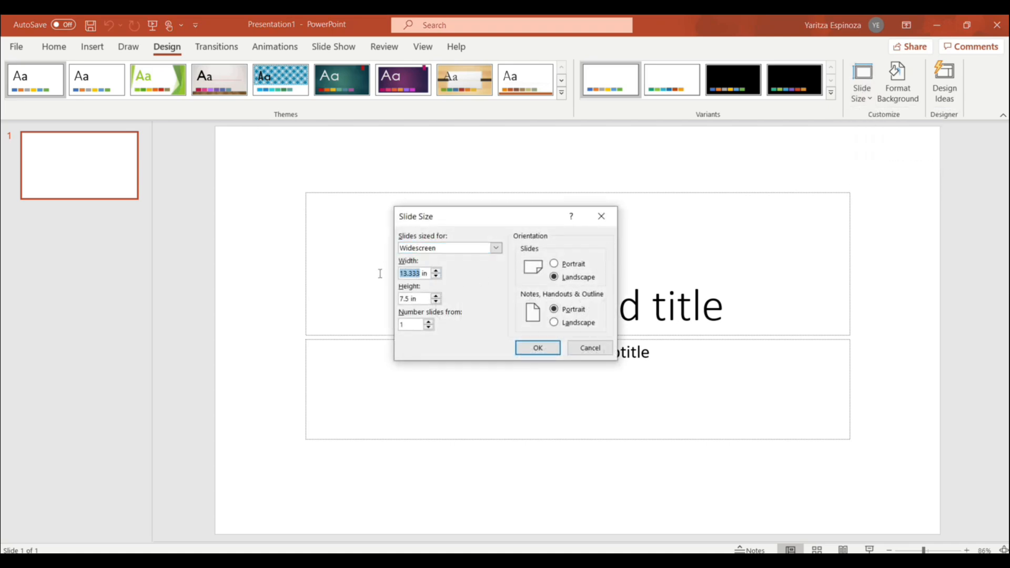
type("8")
key("BackSpace")
key("BackSpace")
type("11")
left_click(537, 350)
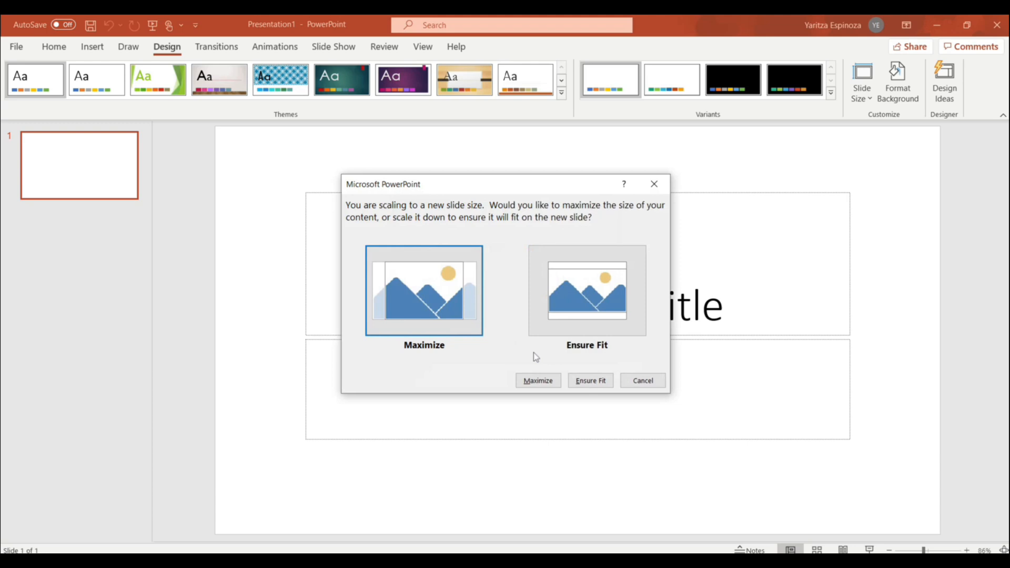
left_click(536, 381)
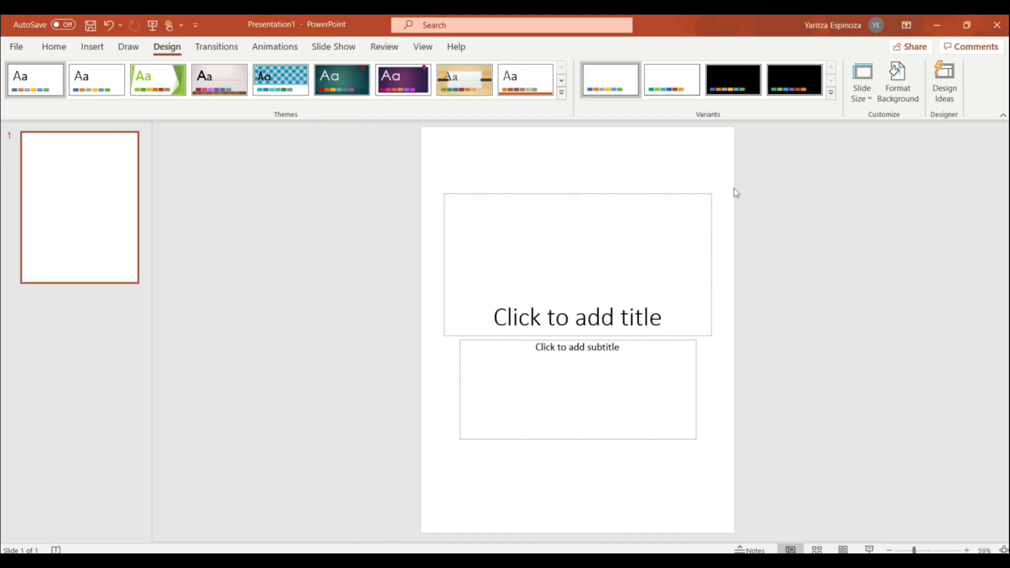
Delete the title and subtitle placeholders from the slide
left_click(658, 194)
key("Delete")
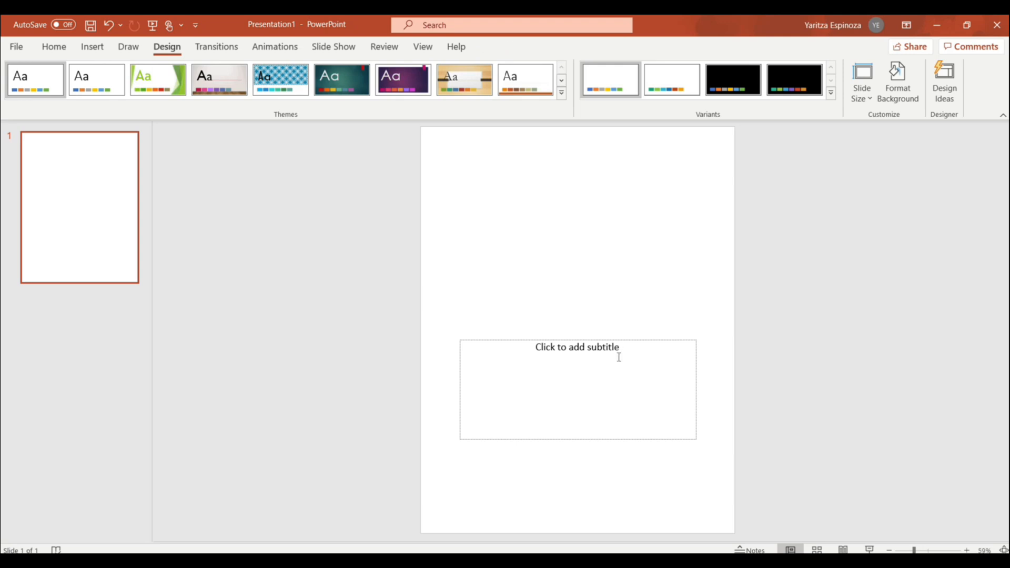
left_click(626, 339)
key("Delete")
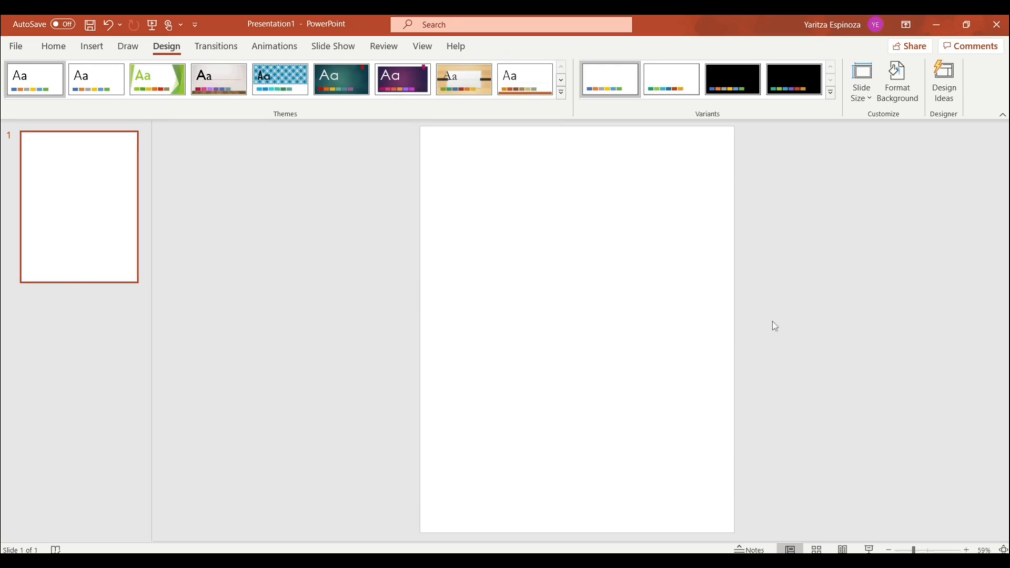
Draw a rectangle about 8.17" wide and 10.59" high that nearly covers the page, and centre it within the slide edges
left_click(53, 46)
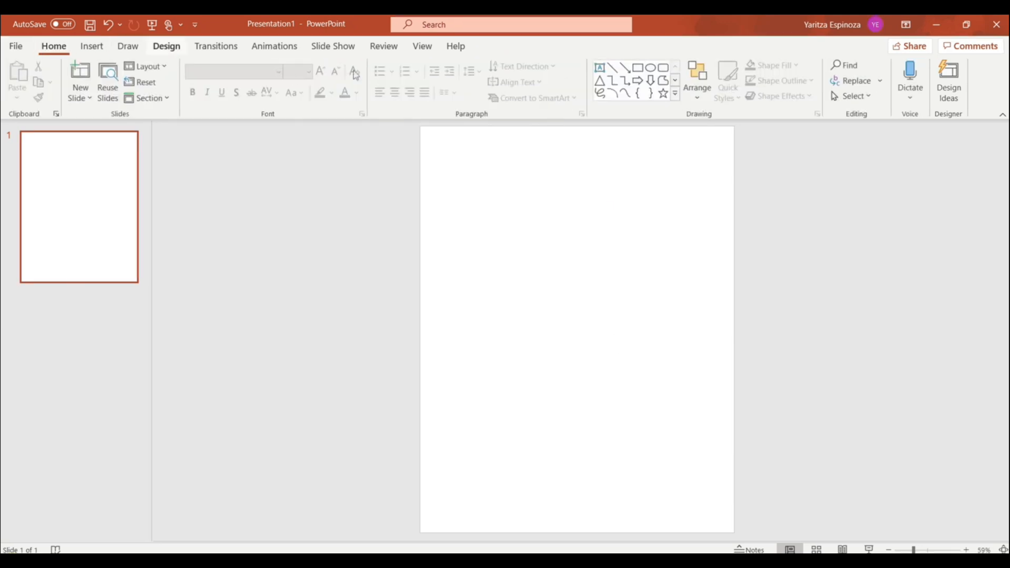
left_click(638, 67)
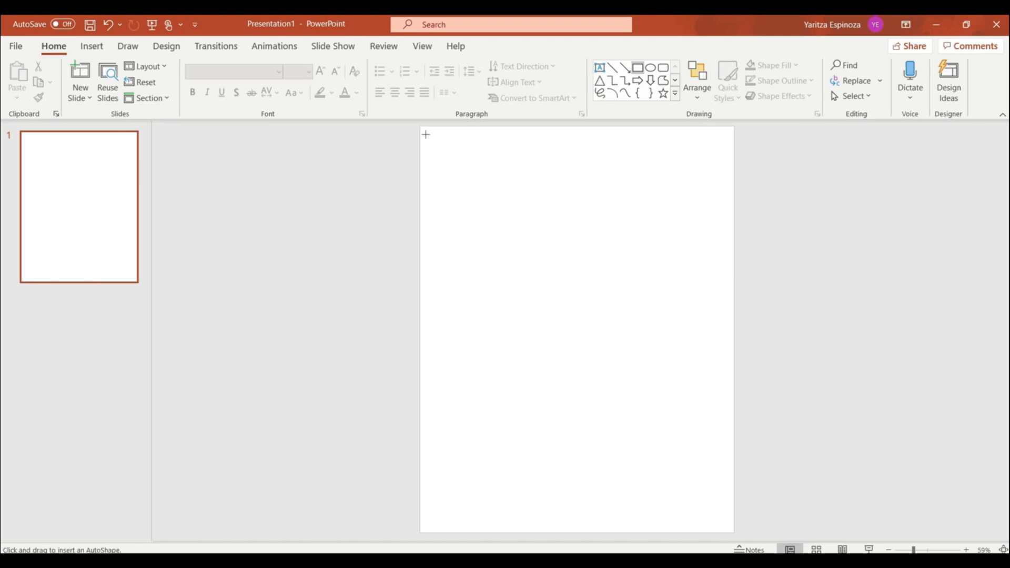
left_click_drag(426, 134, 728, 529)
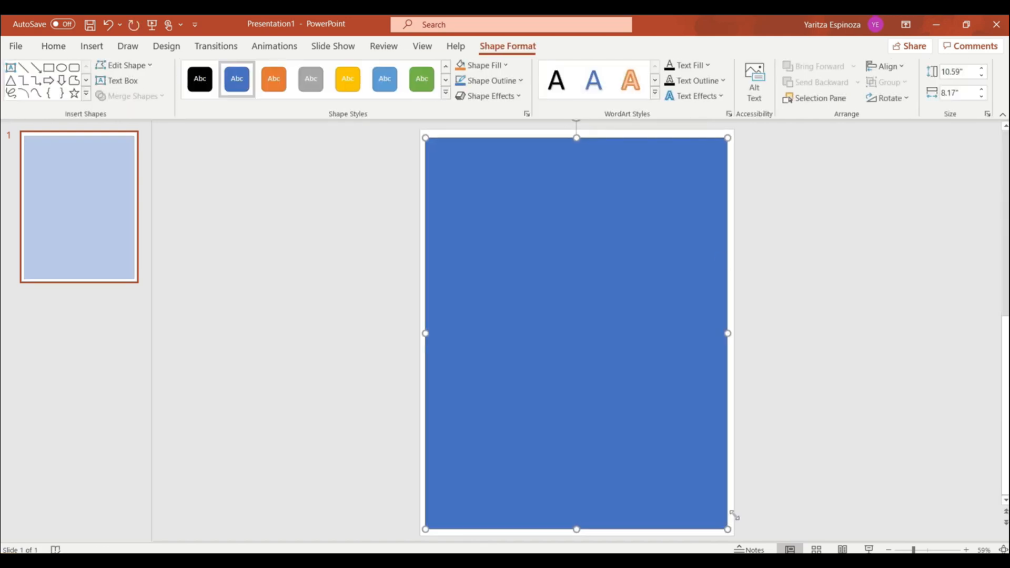
left_click_drag(629, 208, 630, 205)
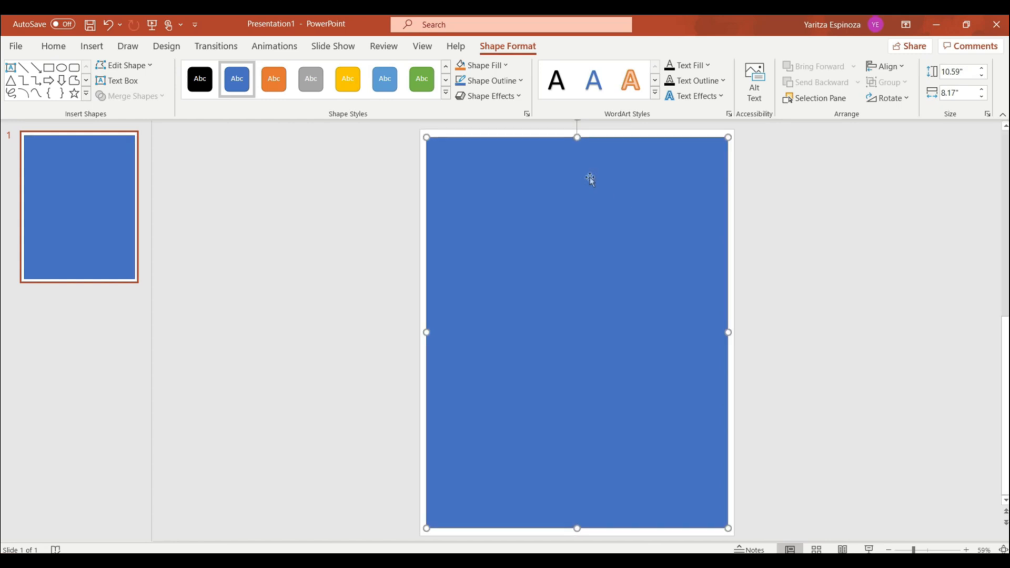
Remove the rectangle's fill and colour its outline black
left_click(503, 65)
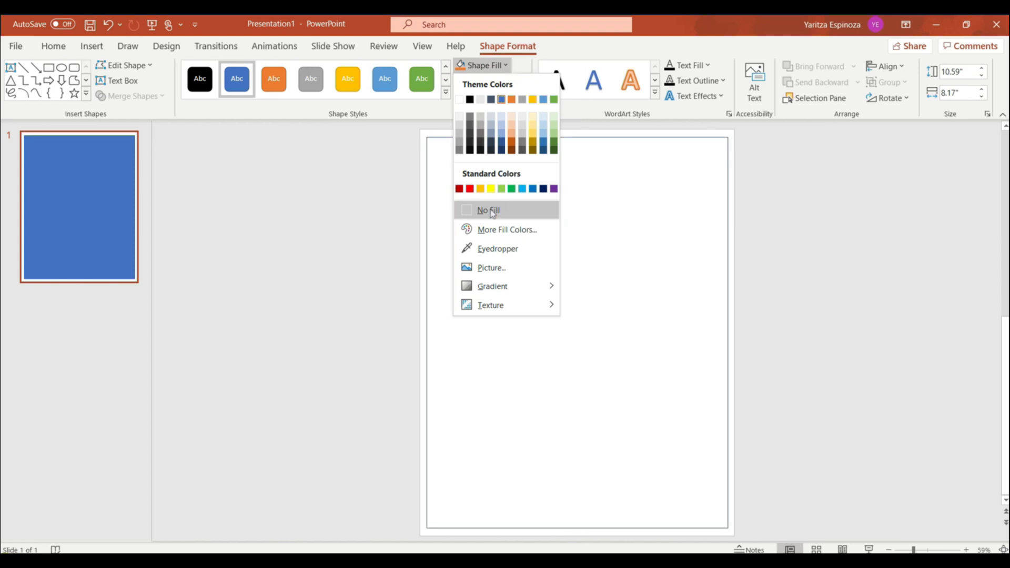
left_click(489, 209)
left_click(521, 80)
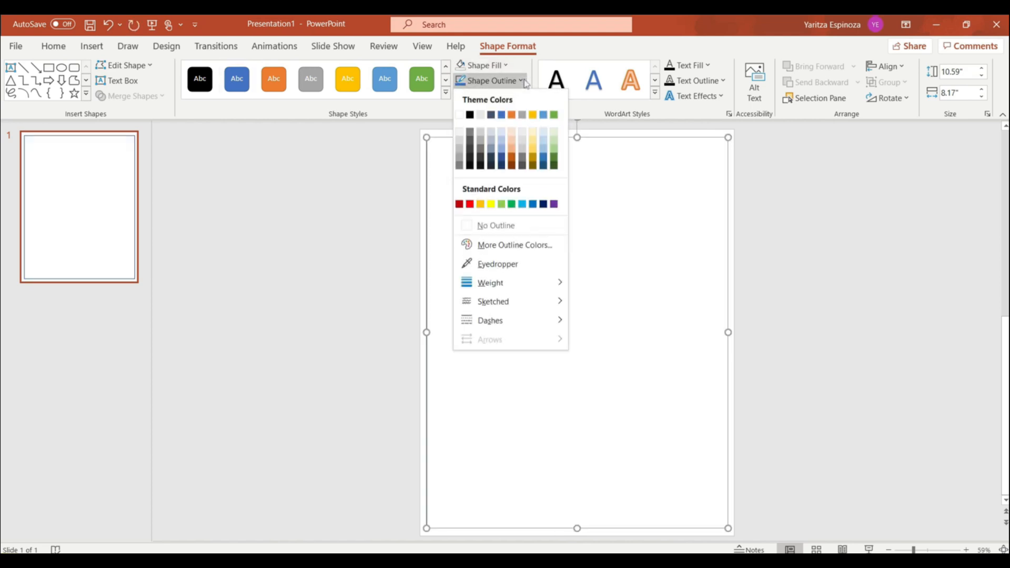
left_click(469, 115)
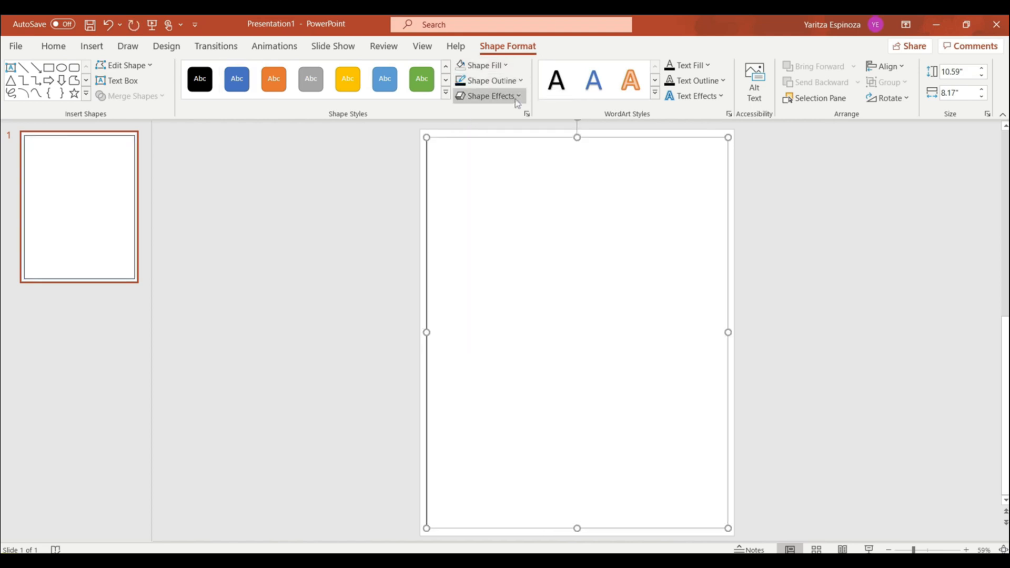
Set the rectangle's outline weight to 4½ pt to make a bold page border
left_click(54, 46)
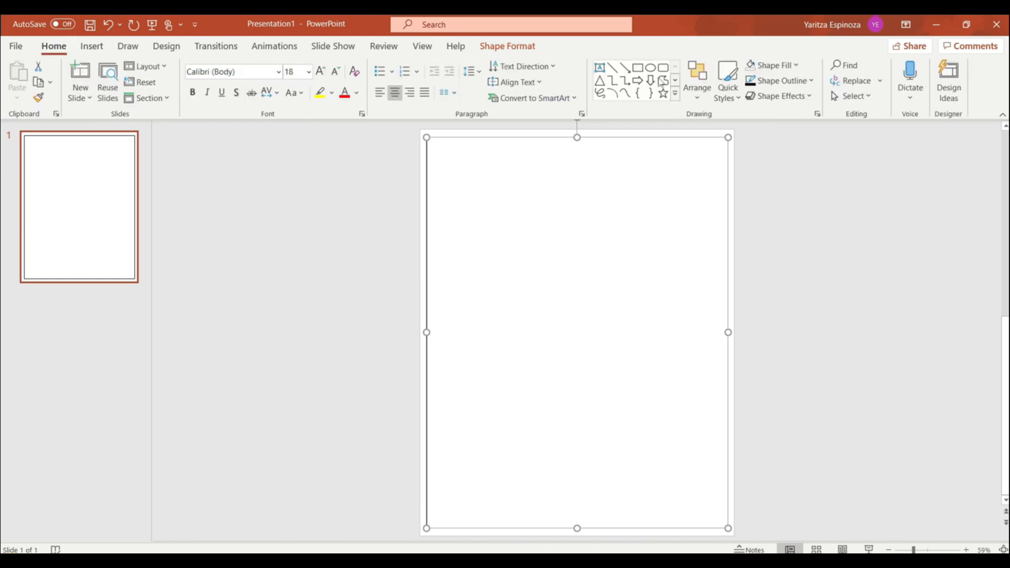
left_click(811, 83)
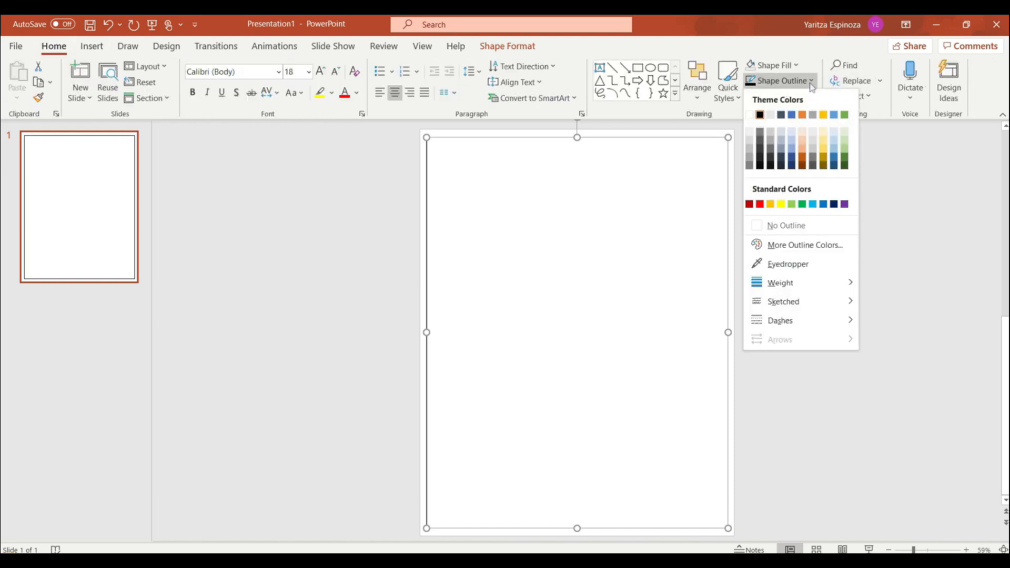
mouse_move(845, 282)
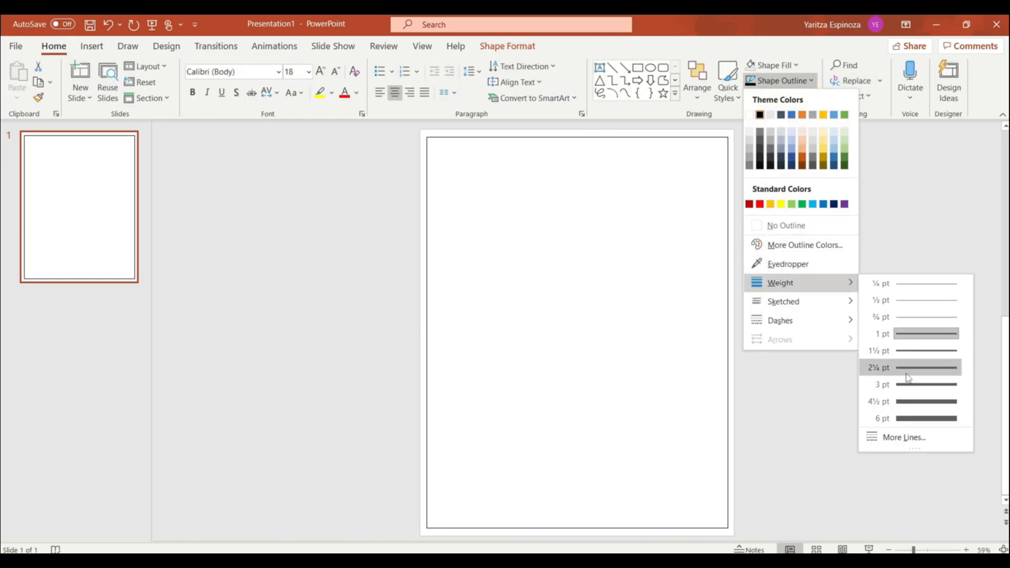
left_click(904, 403)
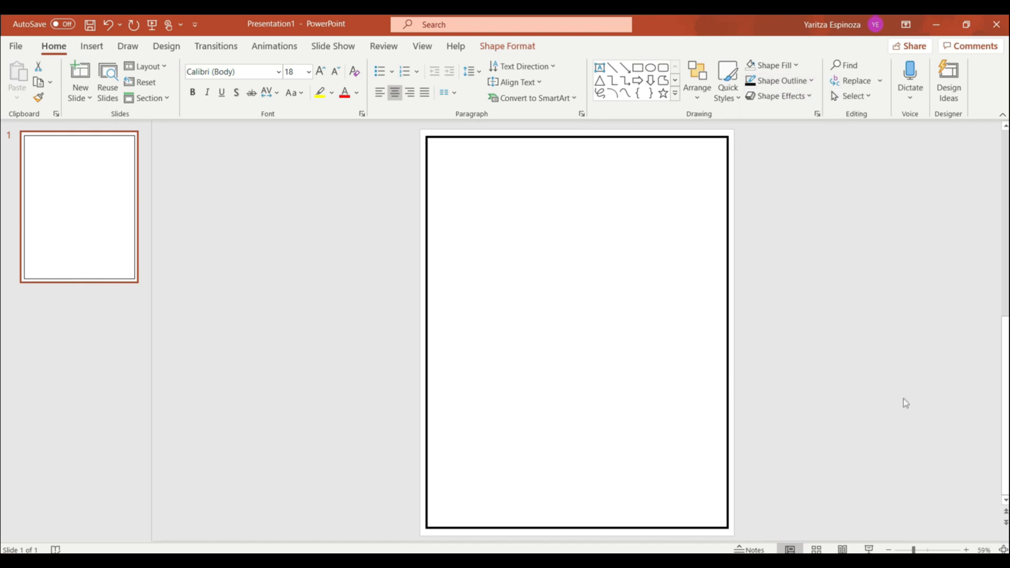
left_click(677, 343)
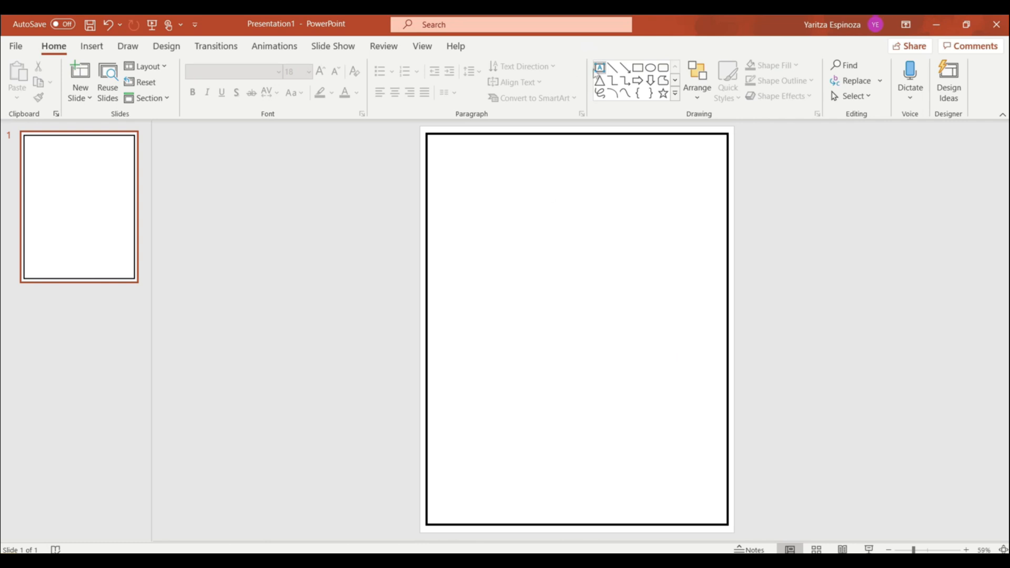
Add a text box in the page border's upper-left corner with the lines Student:, BOY:, MOY: and EOY:
left_click(599, 68)
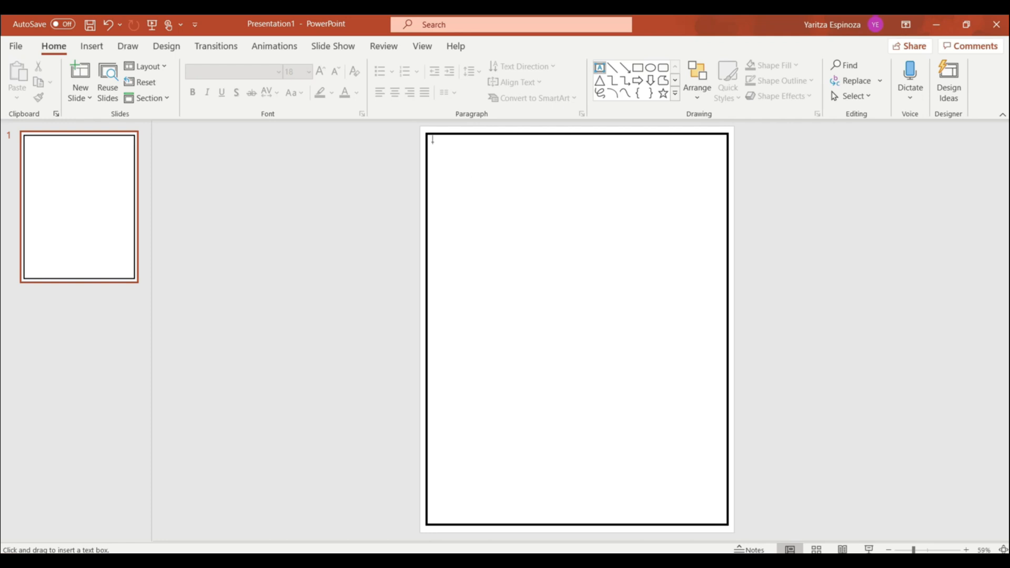
left_click_drag(430, 136, 599, 185)
type("Student")
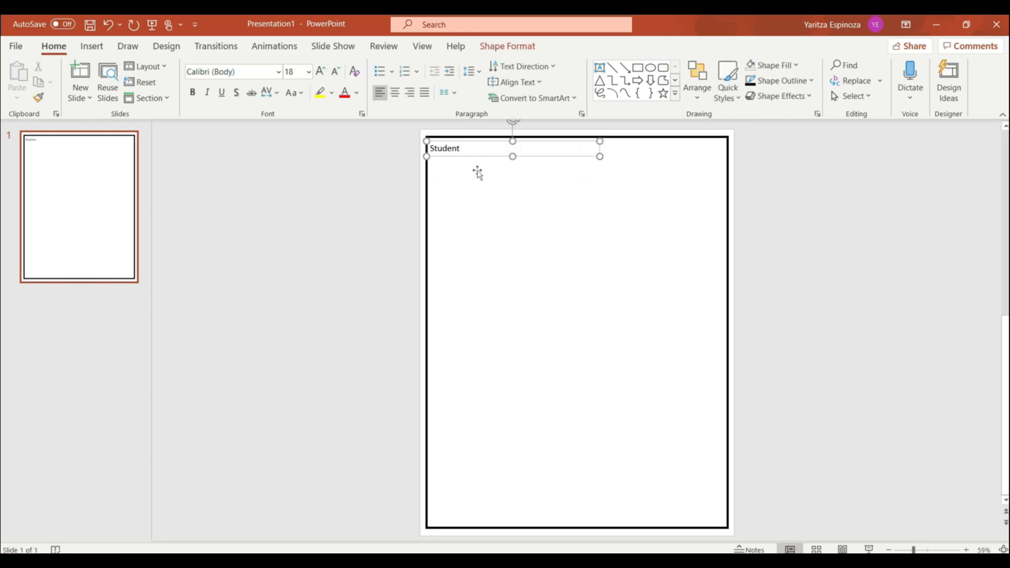
type(":")
key("Return")
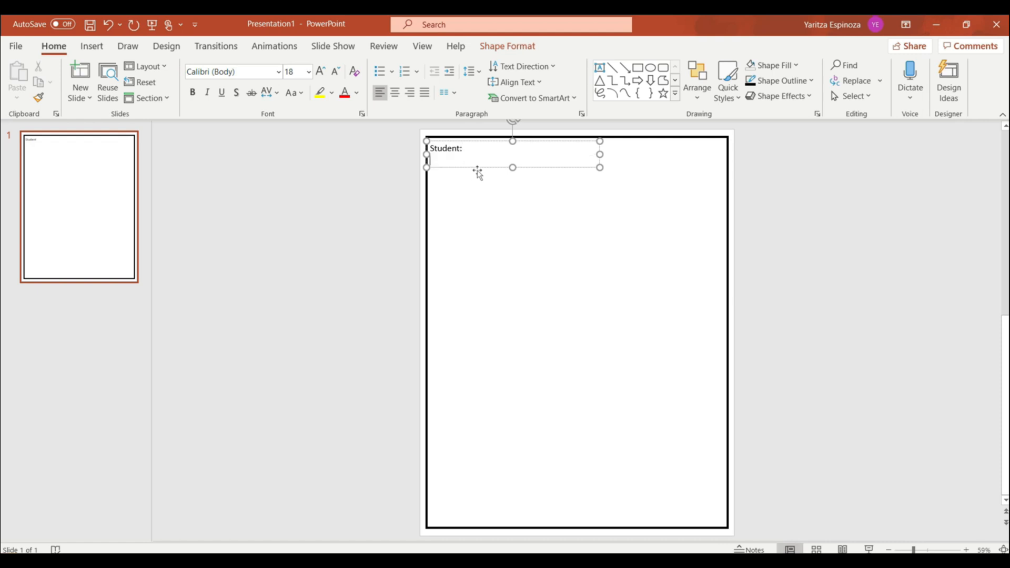
type("BOY")
key("Return")
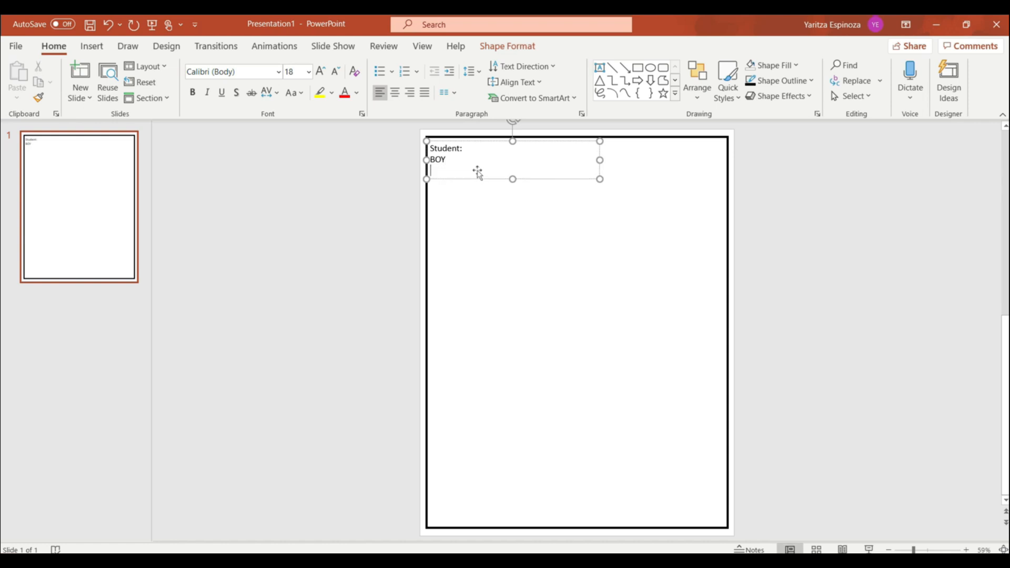
type("MPY")
key("Return")
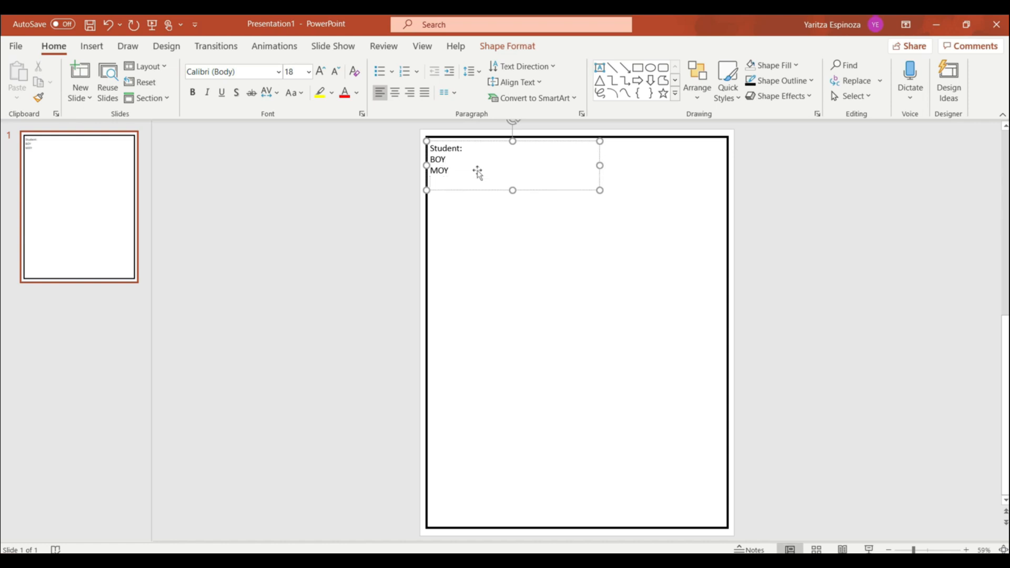
type("EOY:")
left_click(457, 171)
type(":")
left_click(447, 182)
type(":")
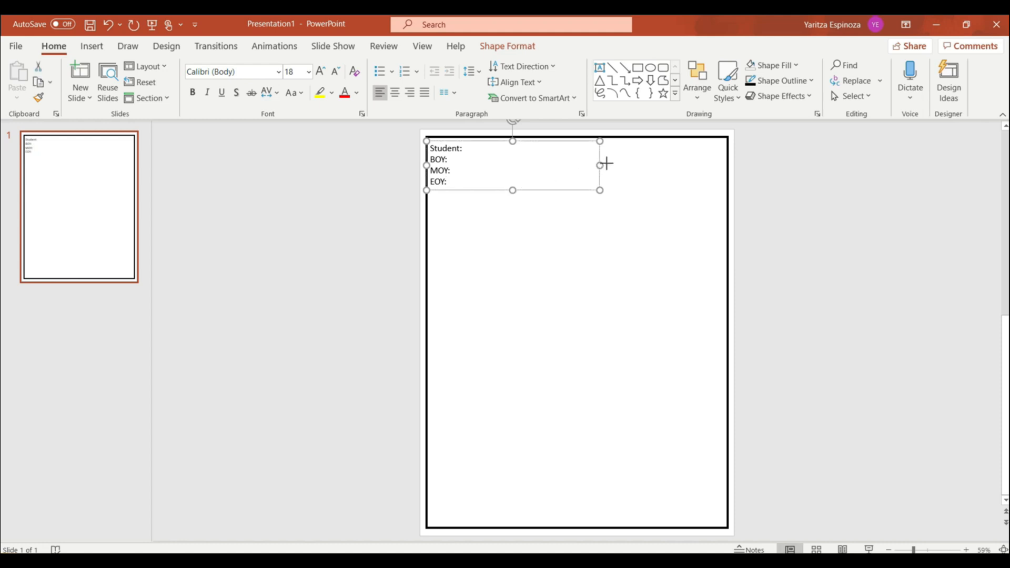
Widen and raise the header text box to the border's top edge, and set all its text to the APLRealTalk font
left_click_drag(601, 164, 632, 161)
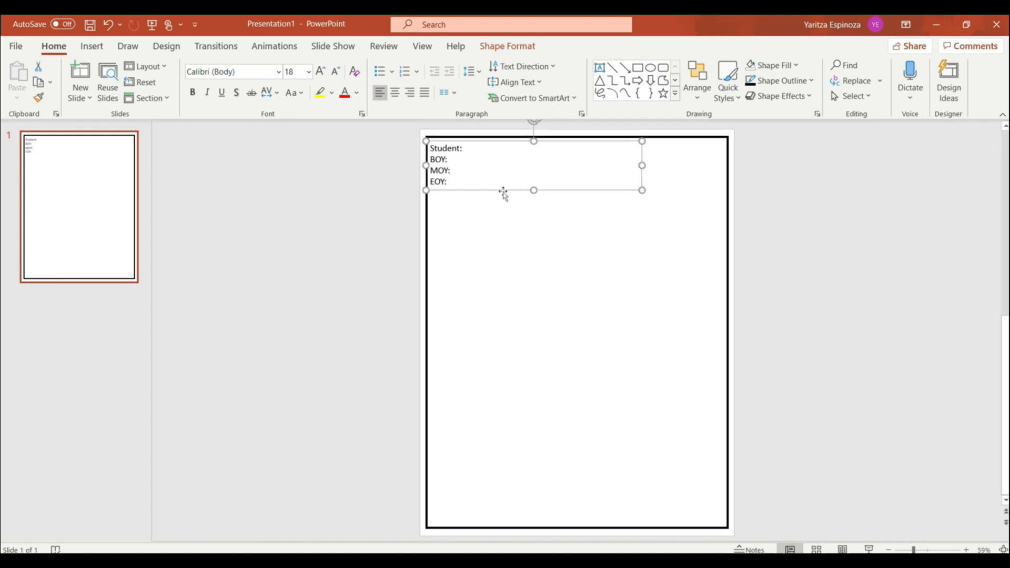
left_click_drag(504, 192, 430, 143)
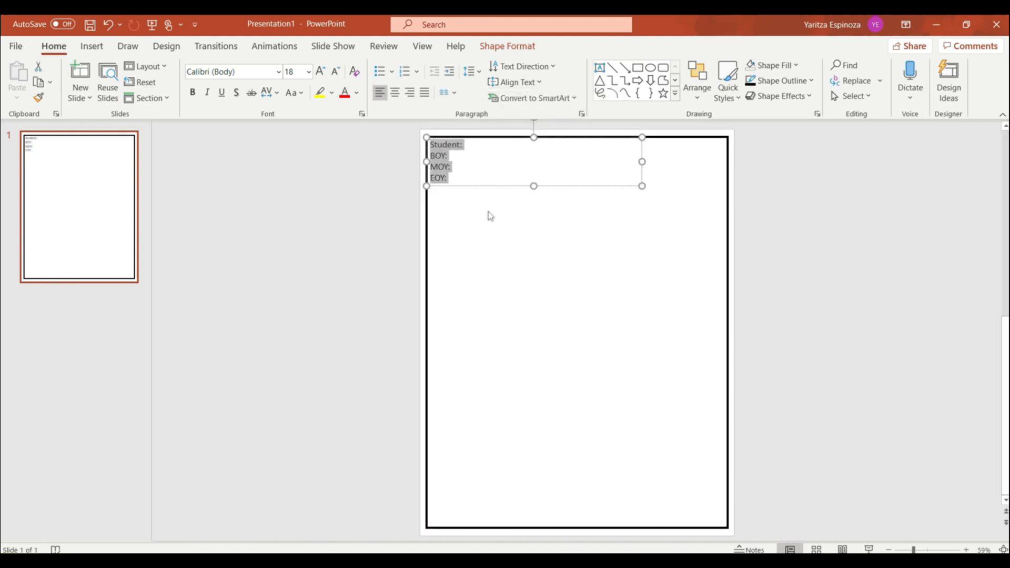
left_click(278, 72)
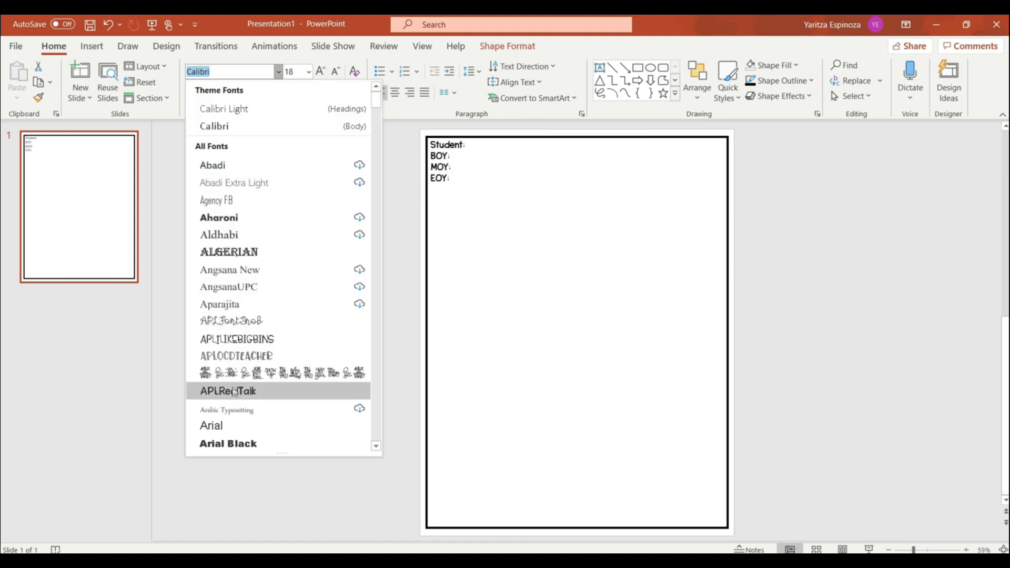
left_click(279, 396)
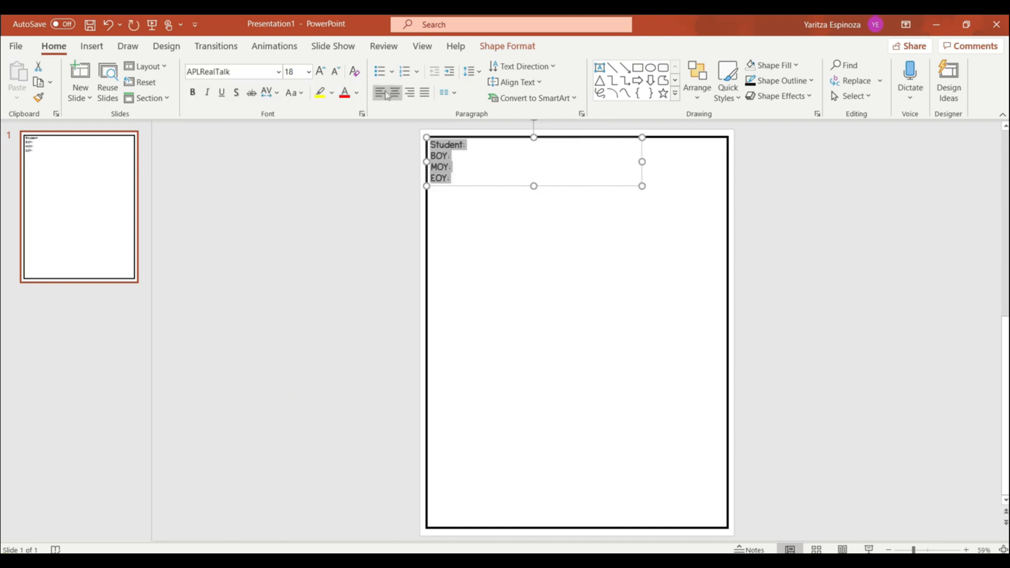
left_click(518, 172)
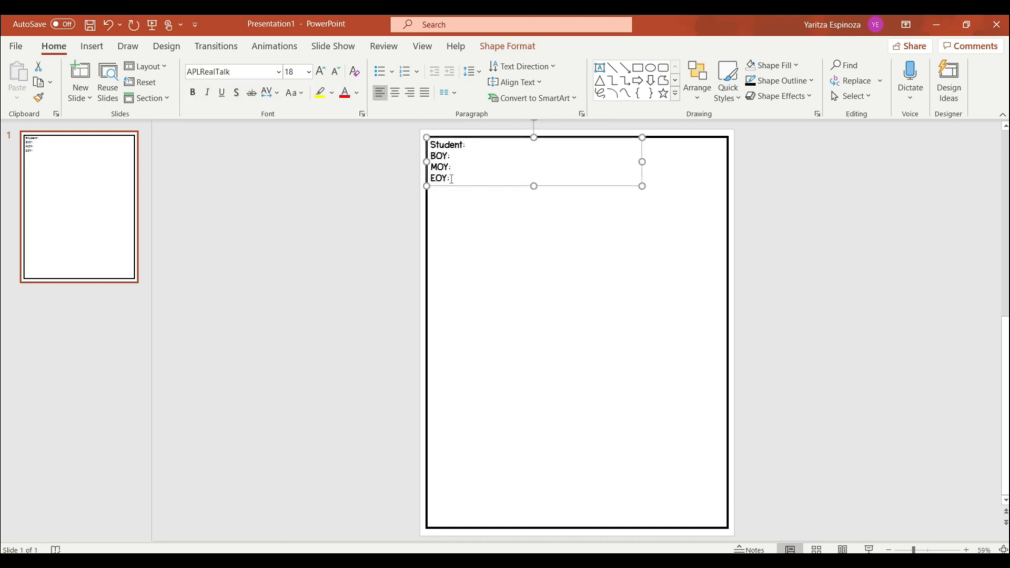
Add the centred heading KINDERGARTEN ASSESSMENT on a new line below EOY: in the header text box
key("Return")
key("Return")
left_click(395, 92)
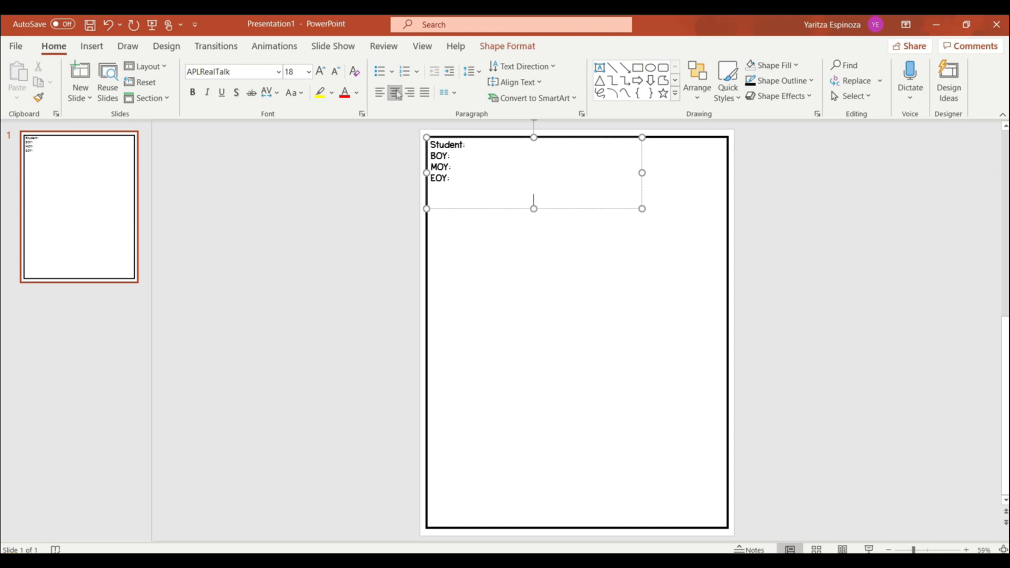
type("KINDERGARTEN ")
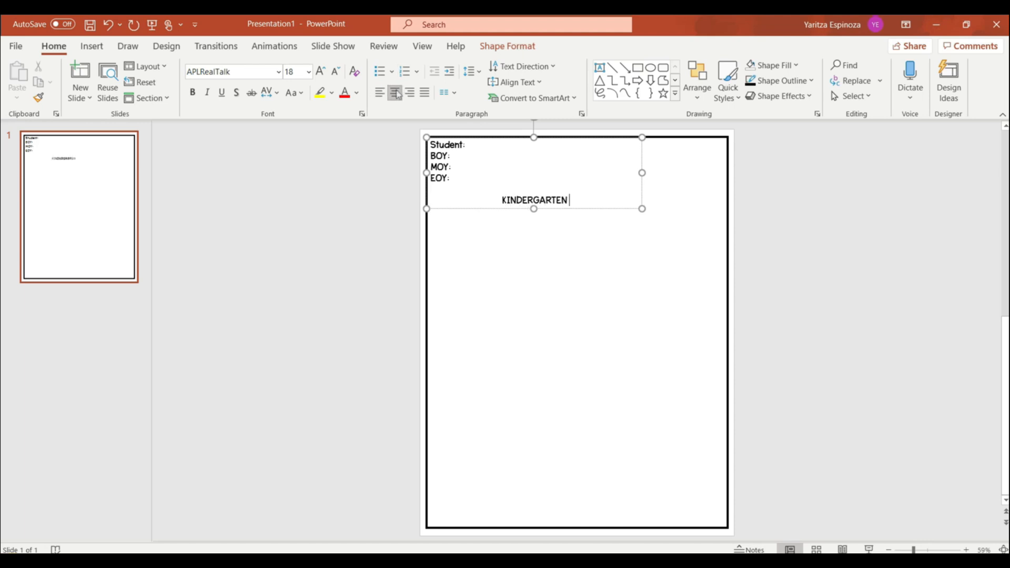
type("ASSESS,EM")
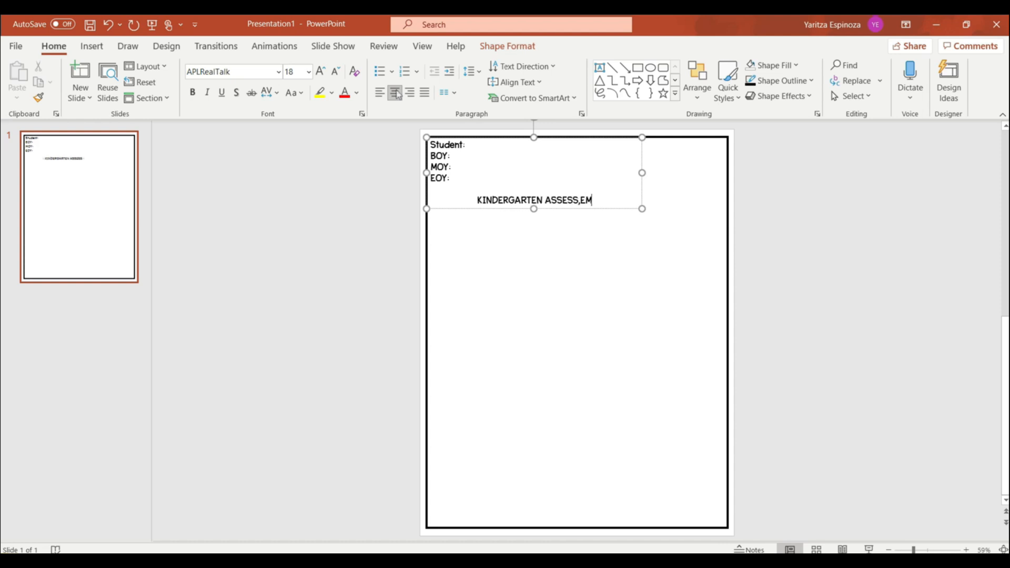
key("Home")
key("BackSpace")
left_click(593, 195)
key("BackSpace")
key("BackSpace")
key("BackSpace")
type("MENY")
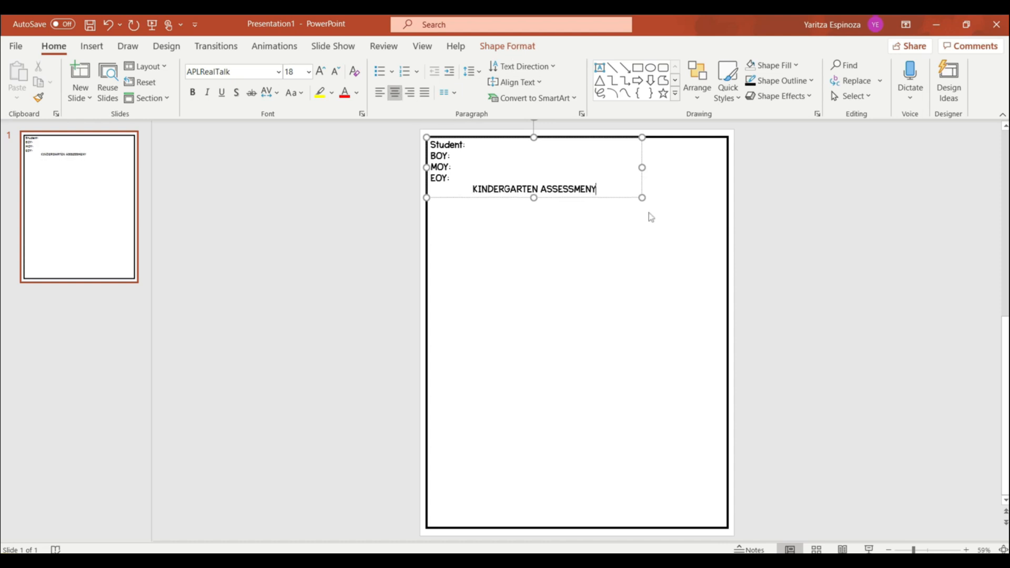
key("BackSpace")
type("T")
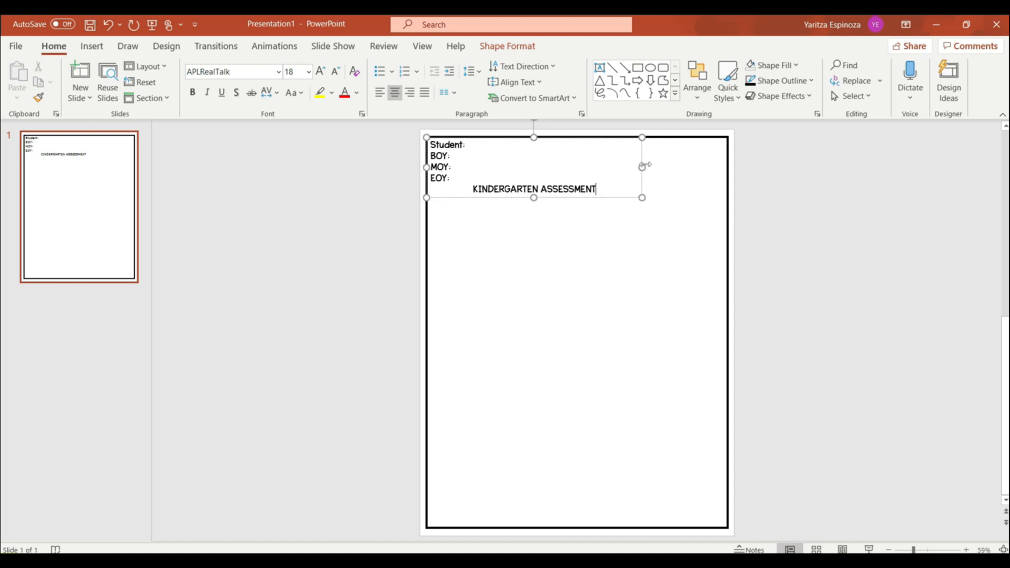
Widen the header text box to the page border's full width and set the KINDERGARTEN ASSESSMENT heading to 32 pt
left_click_drag(642, 167, 728, 165)
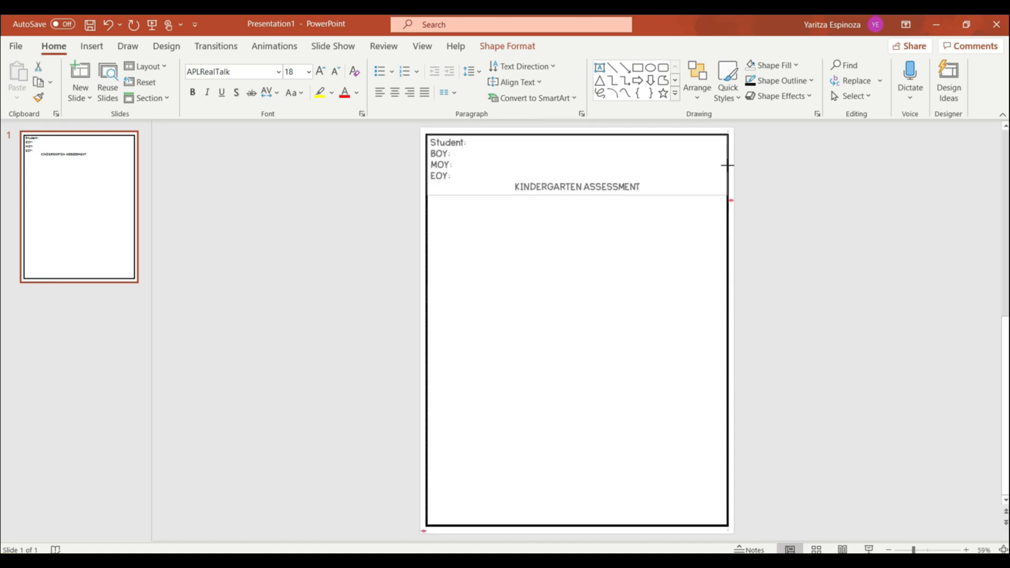
double_click(581, 189)
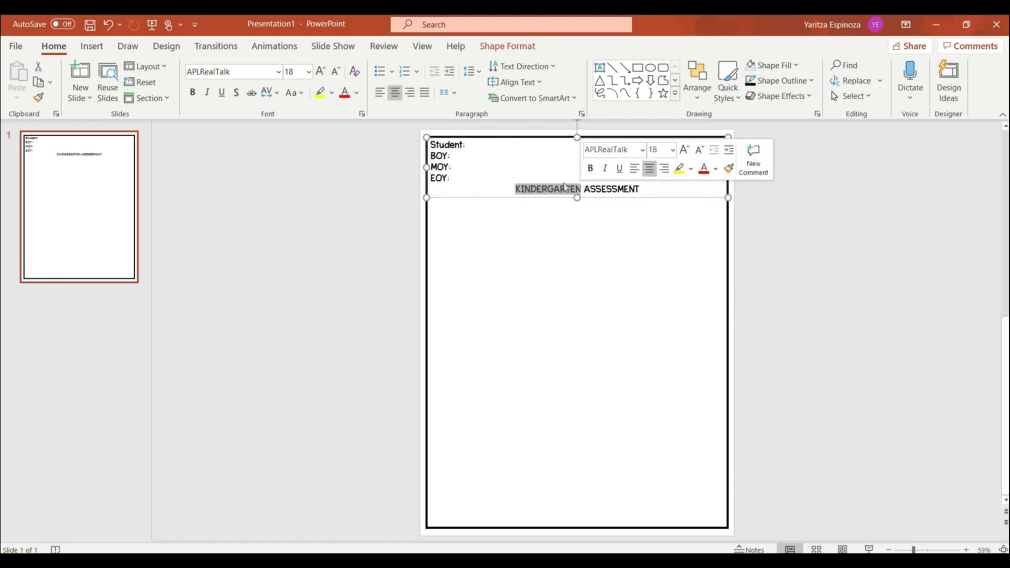
left_click(320, 71)
left_click(655, 191, "shift")
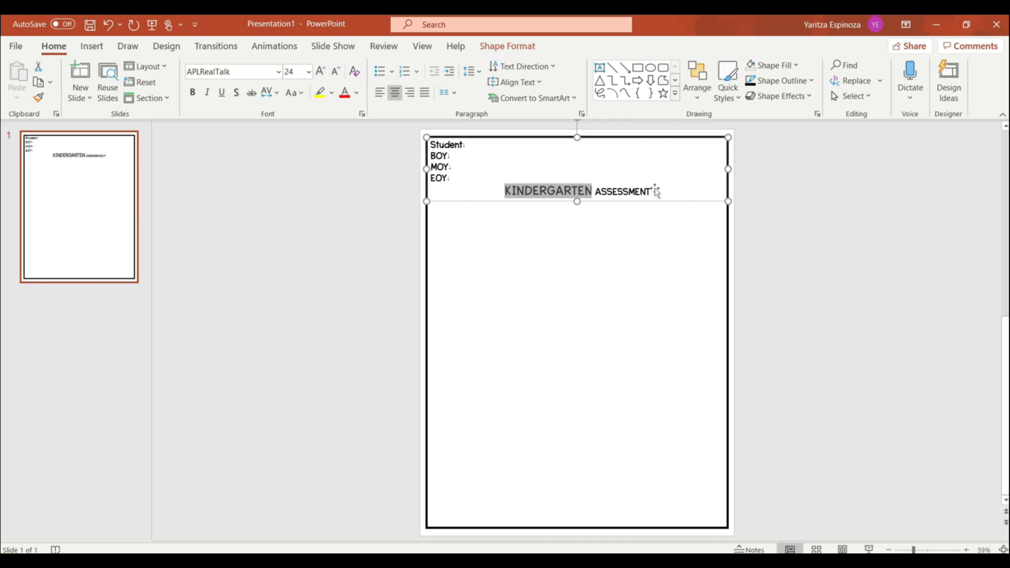
left_click(309, 72)
left_click(295, 279)
left_click(530, 283)
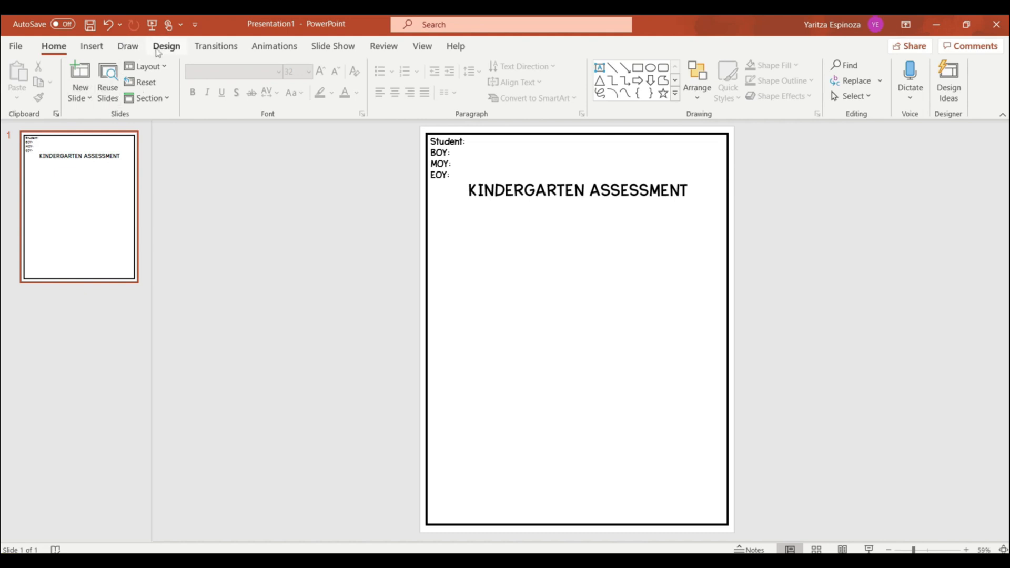
Insert a table of nine columns and four rows below the heading, stretched to the border's width and about 2.89" high
left_click(92, 46)
left_click(82, 79)
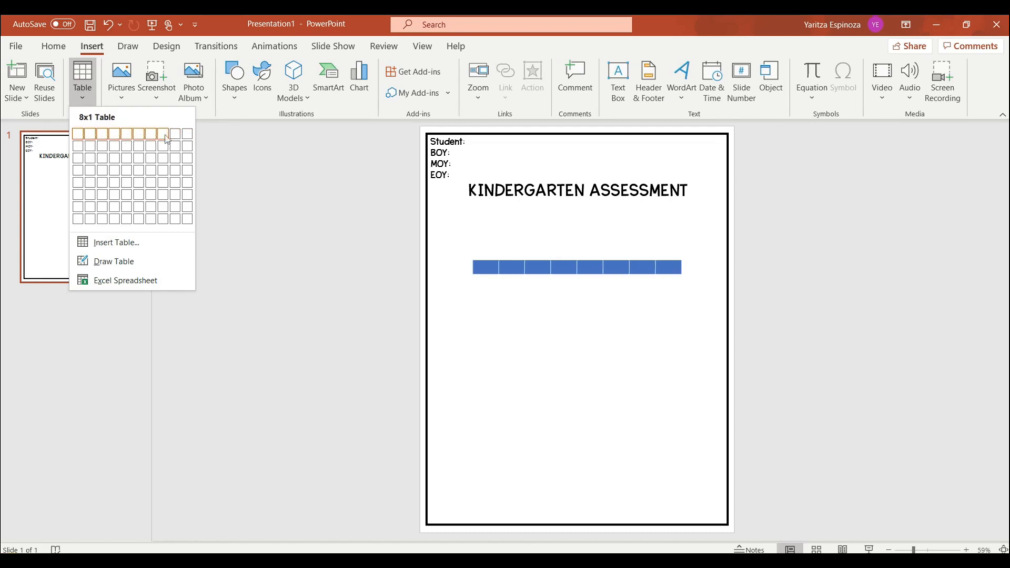
left_click(175, 170)
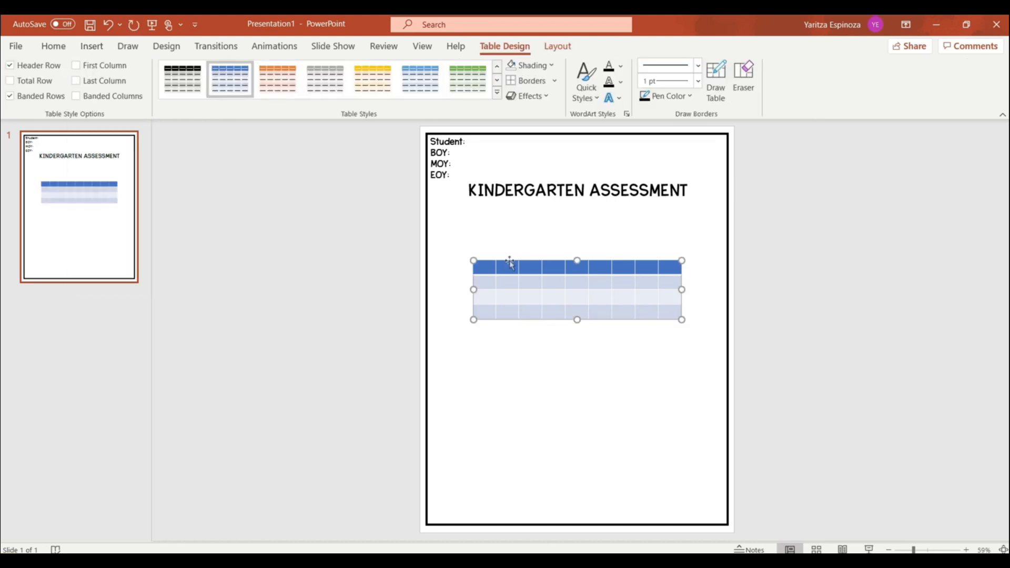
left_click_drag(510, 262, 462, 210)
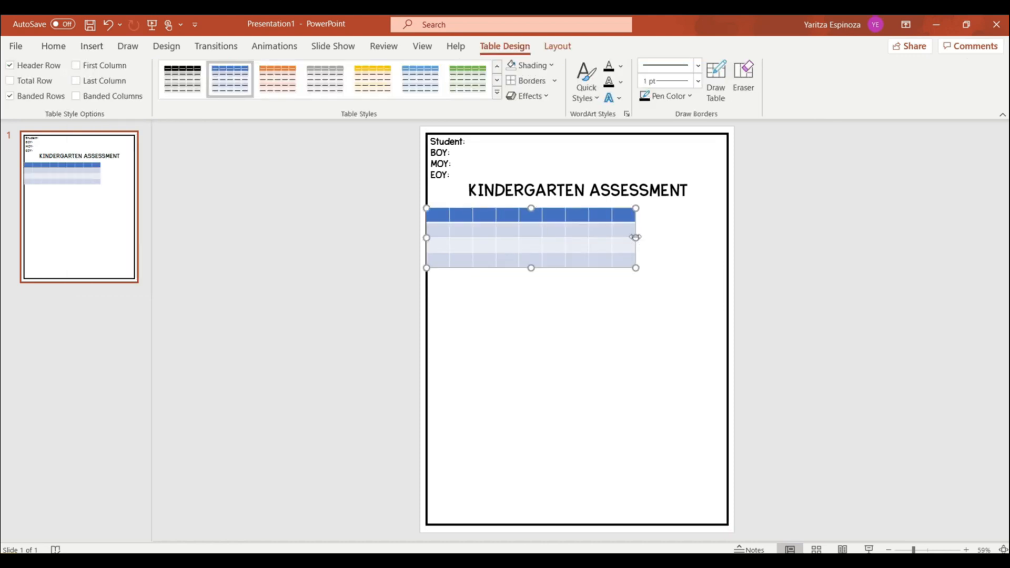
left_click_drag(635, 237, 728, 237)
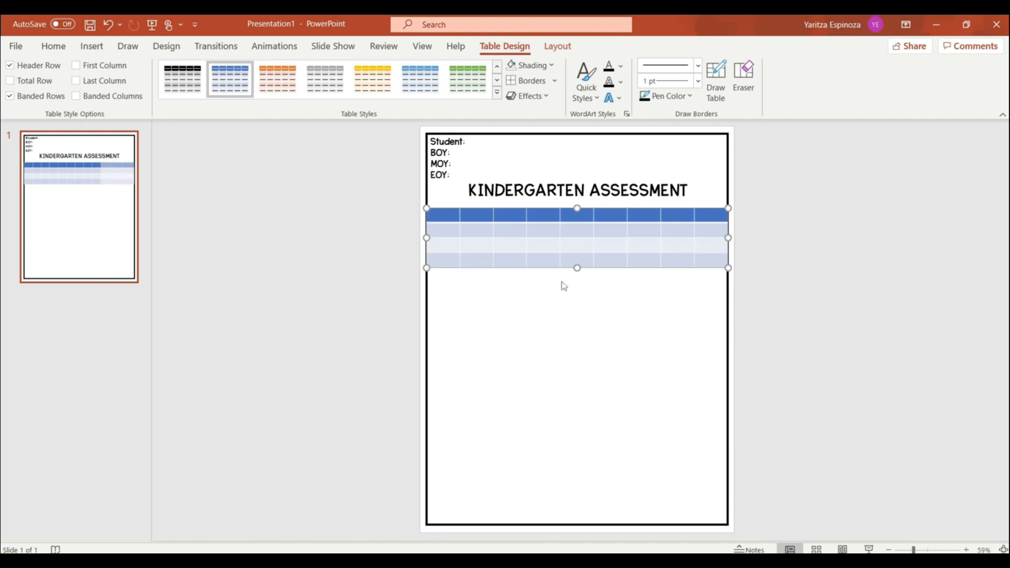
left_click_drag(577, 268, 577, 315)
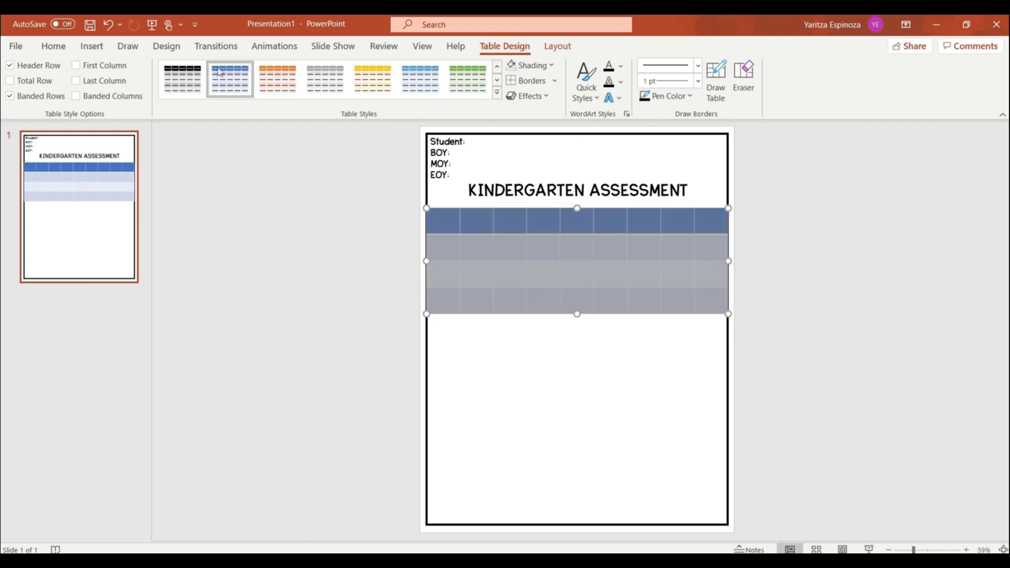
Remove the table's shading and apply 3 pt borders to all its cells
left_click(552, 66)
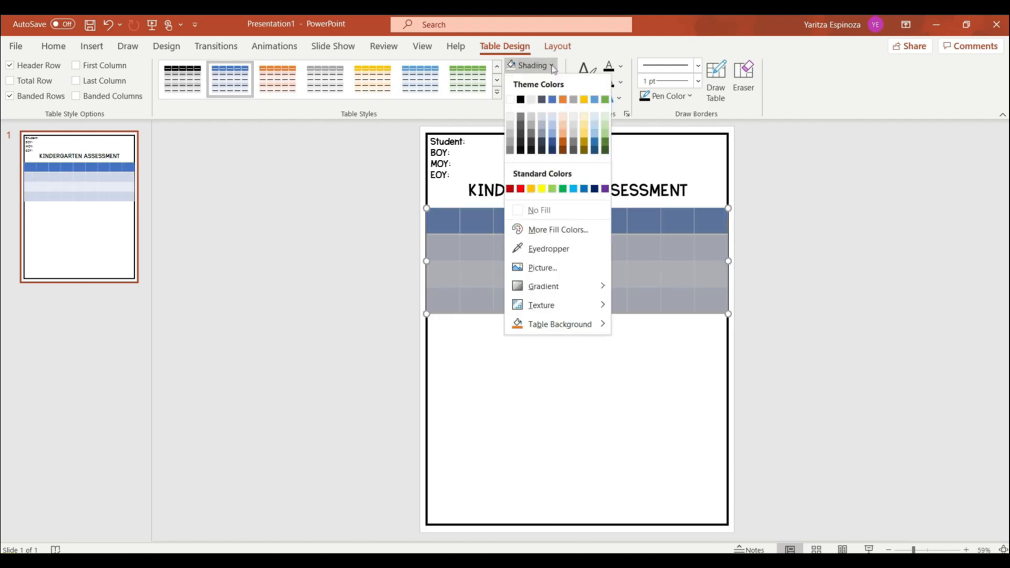
left_click(545, 210)
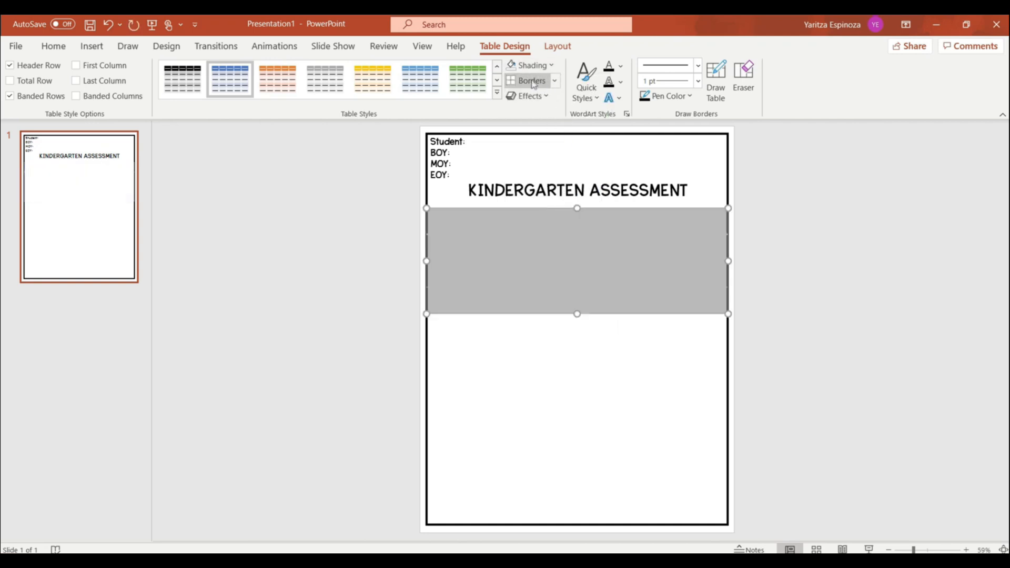
left_click(697, 81)
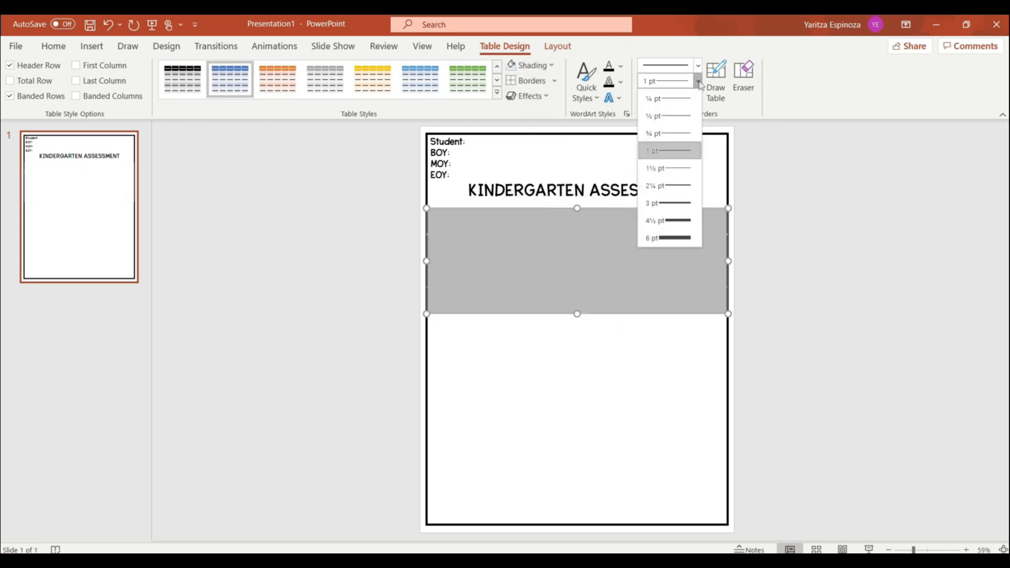
left_click(676, 205)
left_click(544, 81)
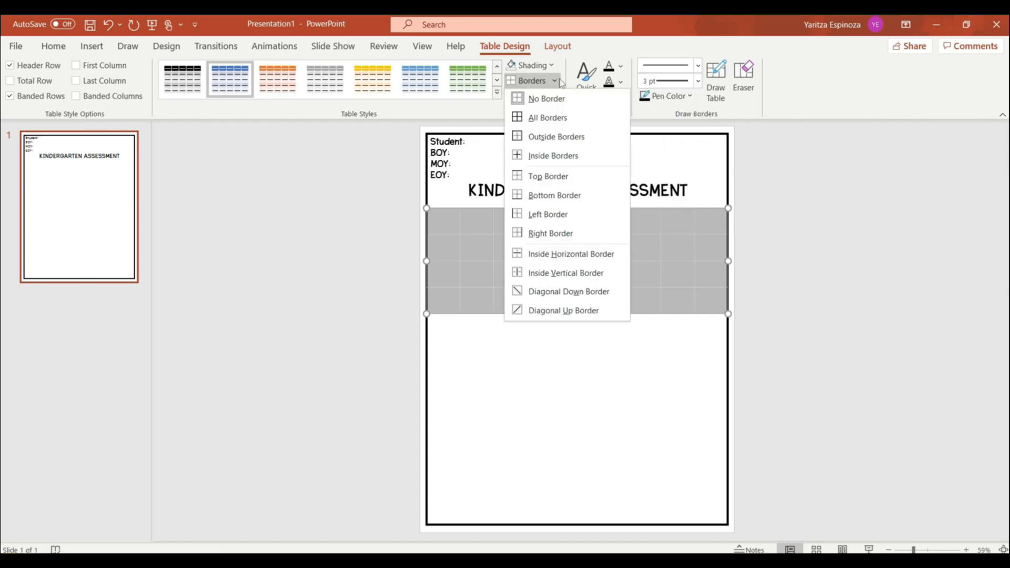
left_click(540, 126)
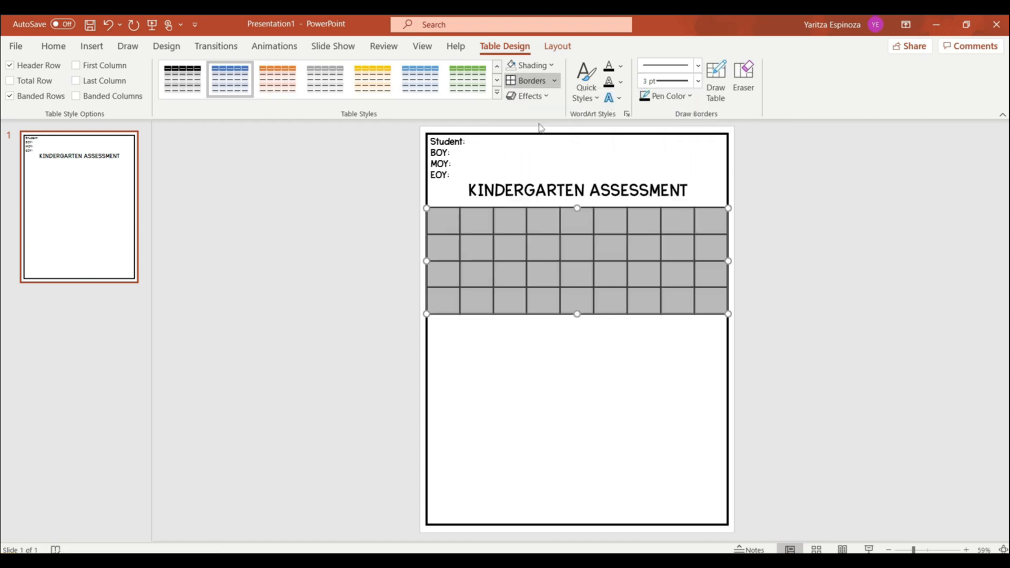
left_click(798, 244)
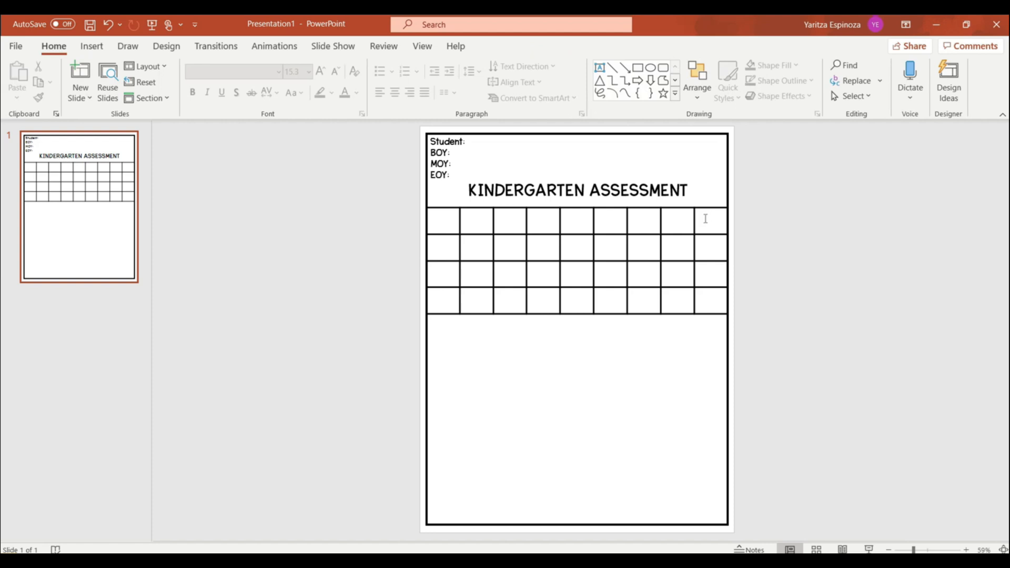
Merge all nine cells of the table's first row into one cell
left_click_drag(705, 220, 445, 221)
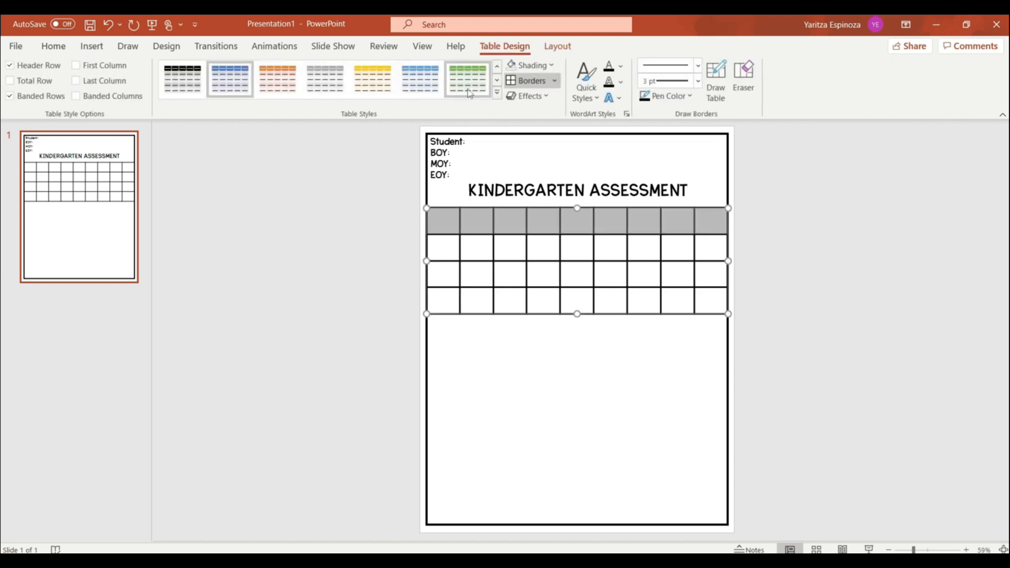
left_click(558, 47)
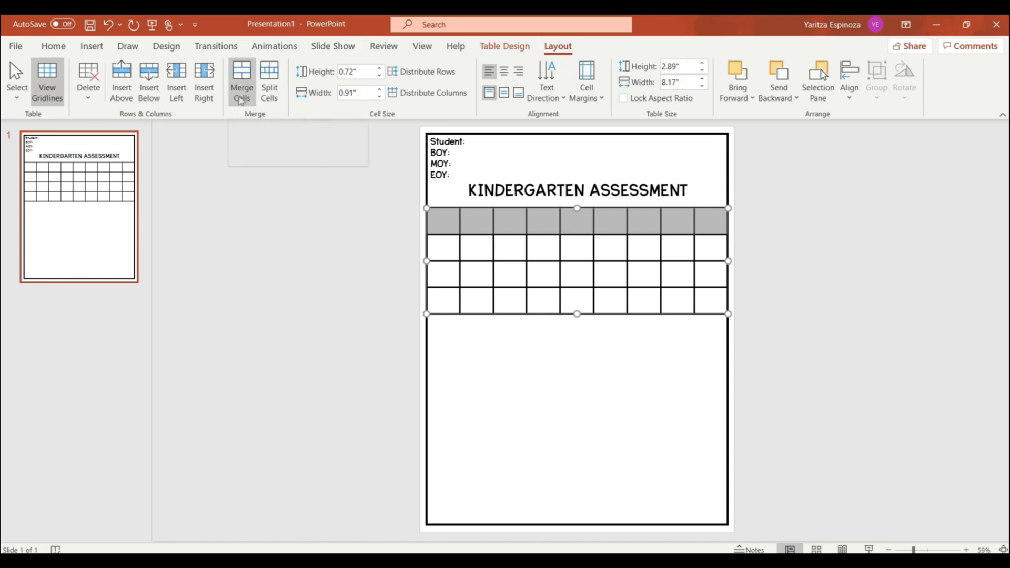
left_click(242, 103)
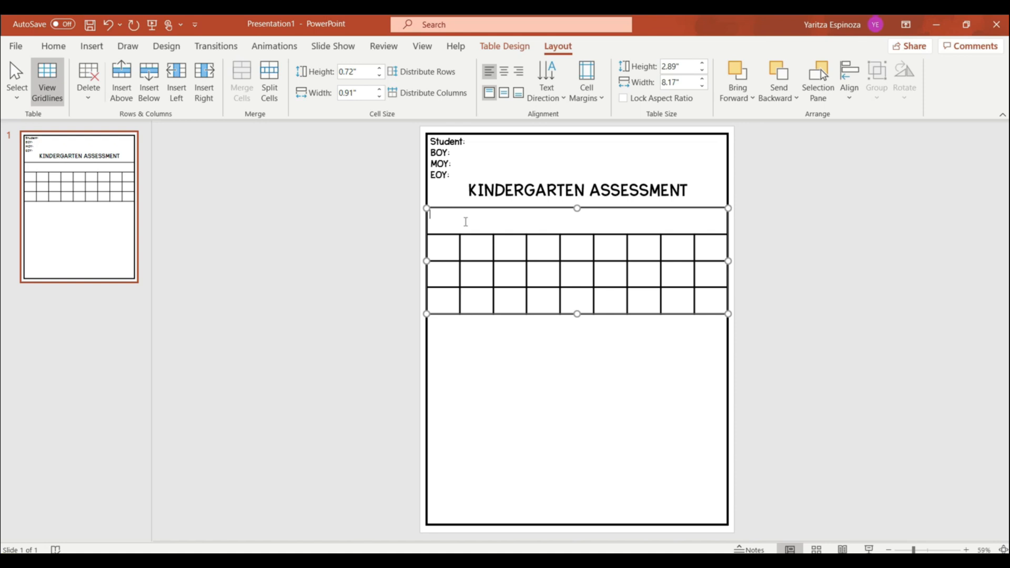
Set the text format of the table's merged top row to the APLRealTalk font, 28 pt, in black
left_click(54, 47)
left_click(279, 72)
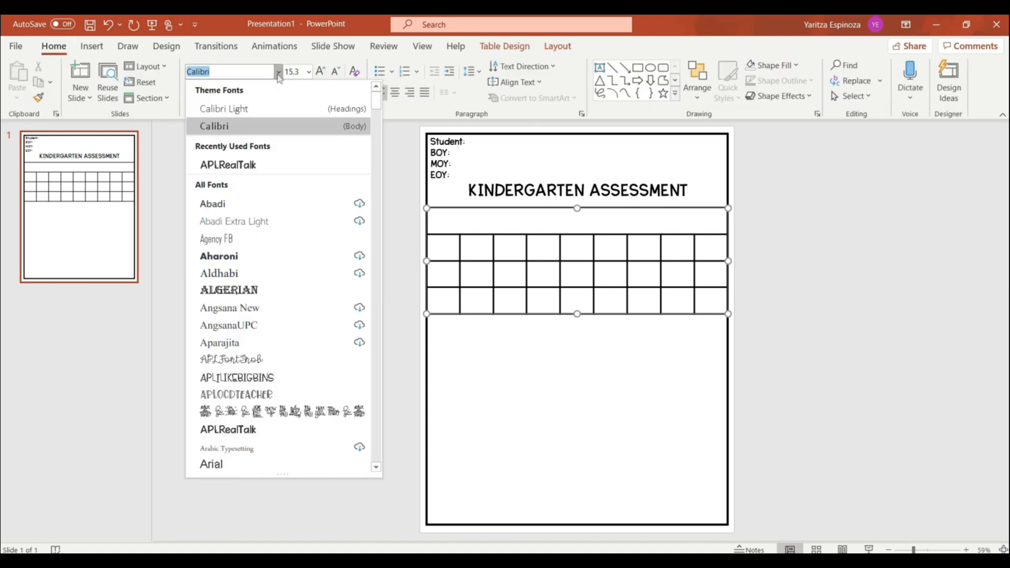
left_click(261, 164)
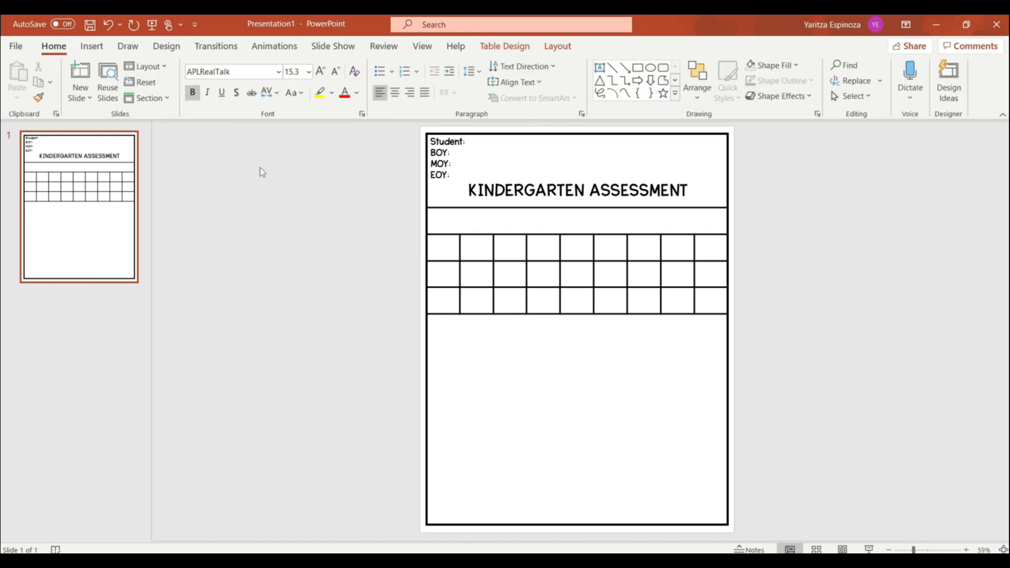
left_click(308, 72)
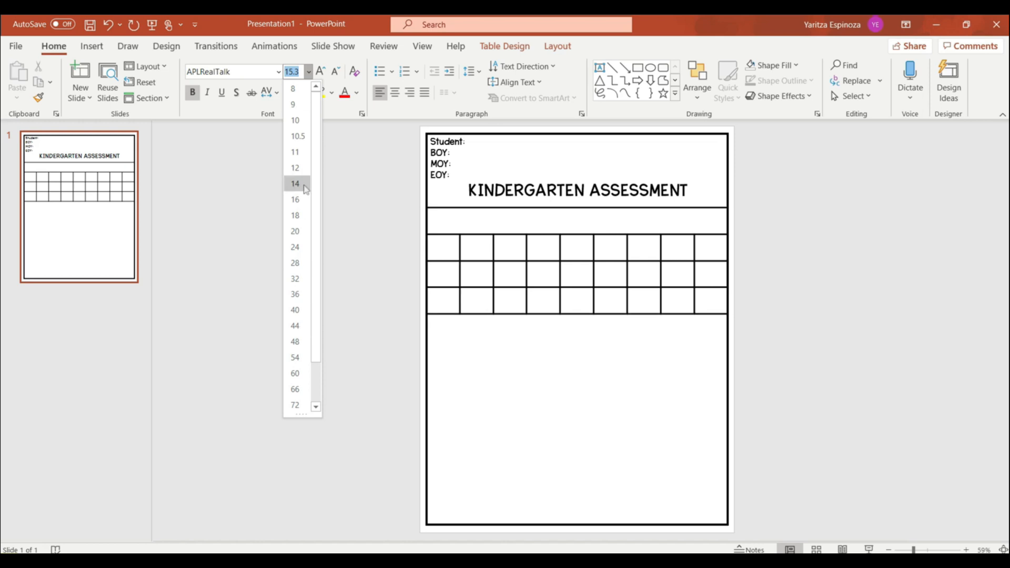
left_click(299, 231)
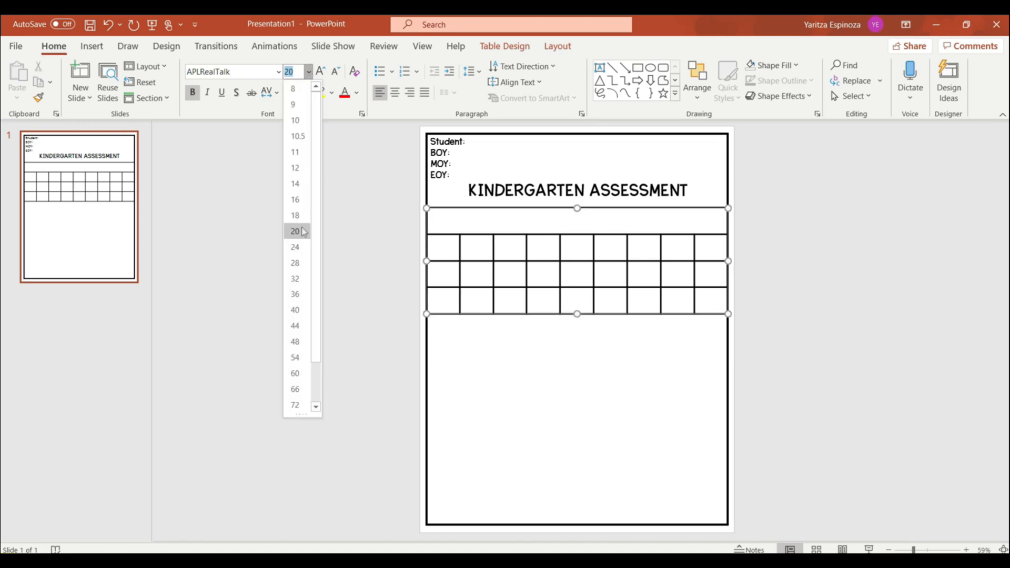
left_click(299, 262)
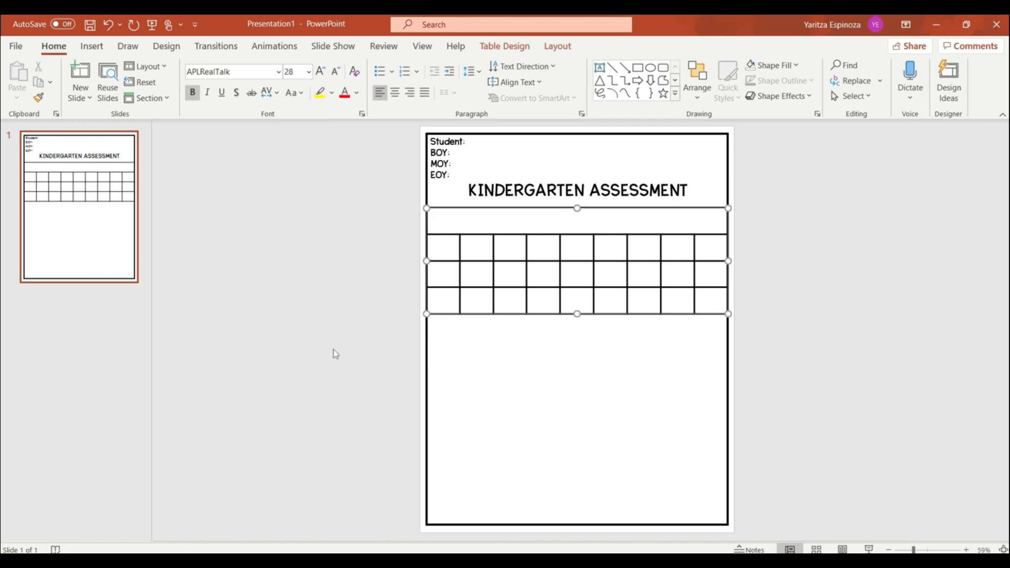
left_click(361, 93)
left_click(354, 122)
Enter "I can name uppercase letters." as the heading in the merged top row
type("I can name ")
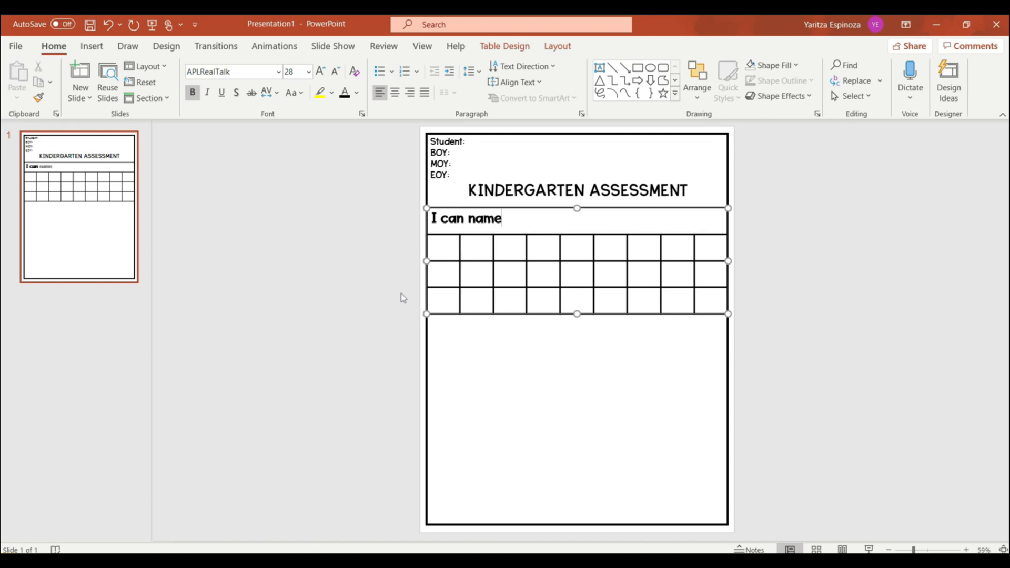
type("uppercase lete")
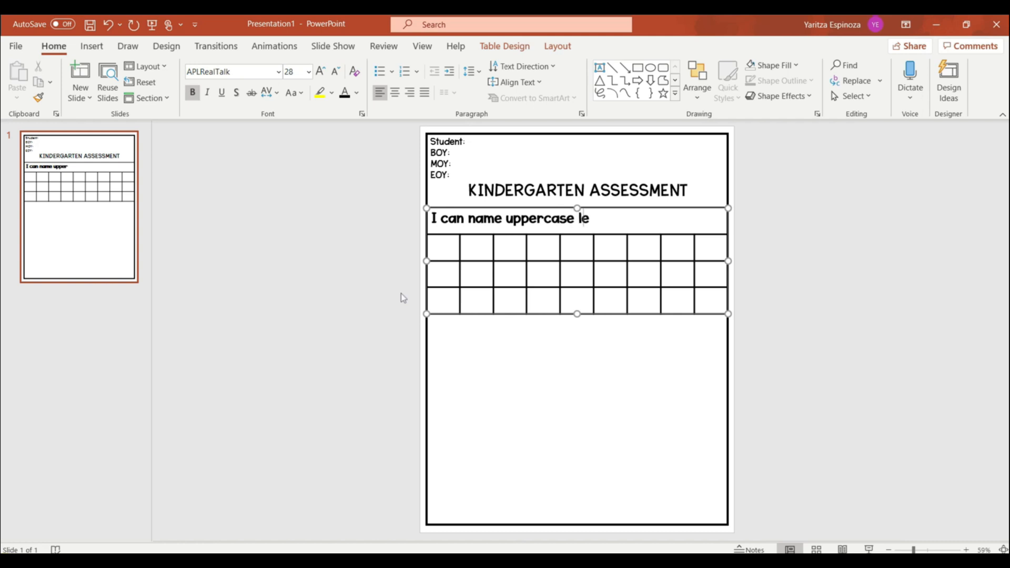
key("BackSpace")
key("BackSpace")
type("ters.")
Centre the "I can name uppercase letters." heading horizontally within its row
left_click(680, 219)
left_click_drag(500, 224, 564, 221)
double_click(573, 222)
triple_click(573, 220)
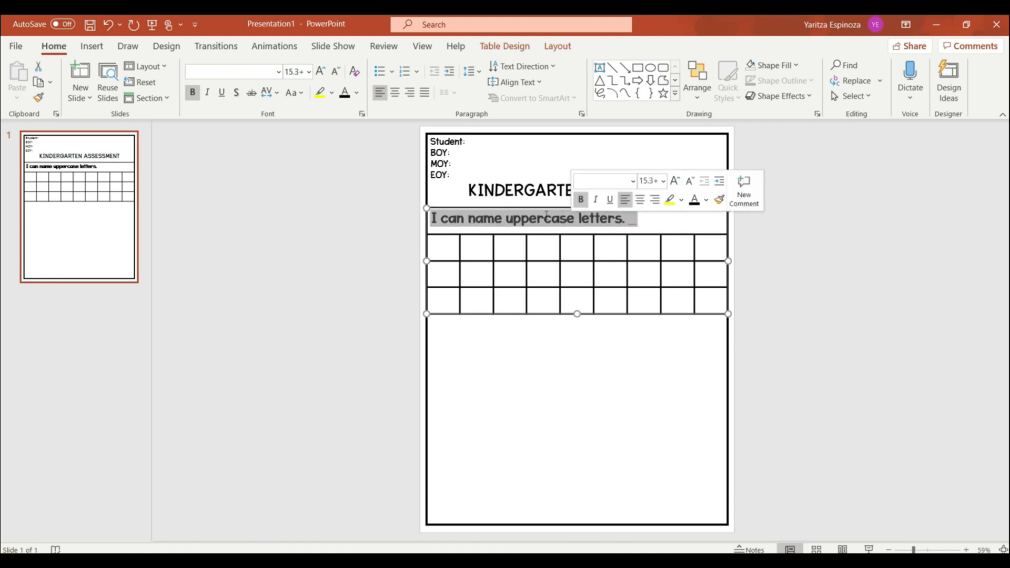
left_click(395, 93)
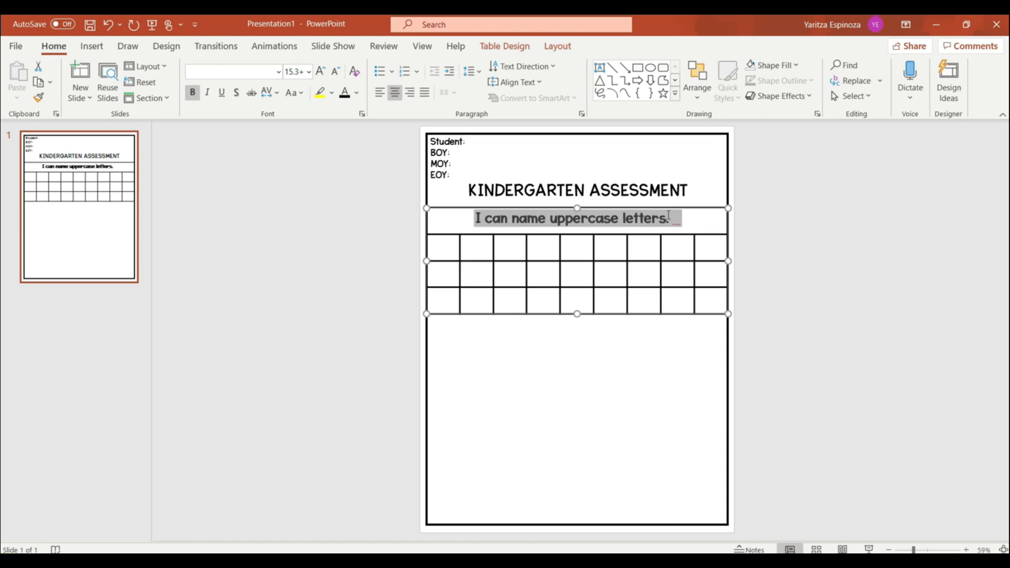
Fill the table's merged heading row with black
left_click(695, 220)
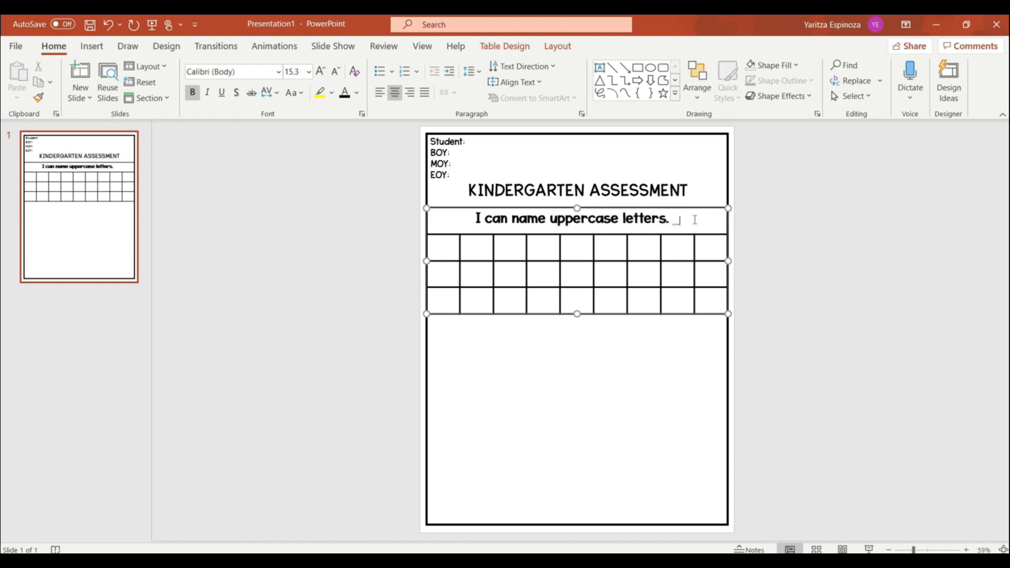
left_click_drag(695, 220, 475, 220)
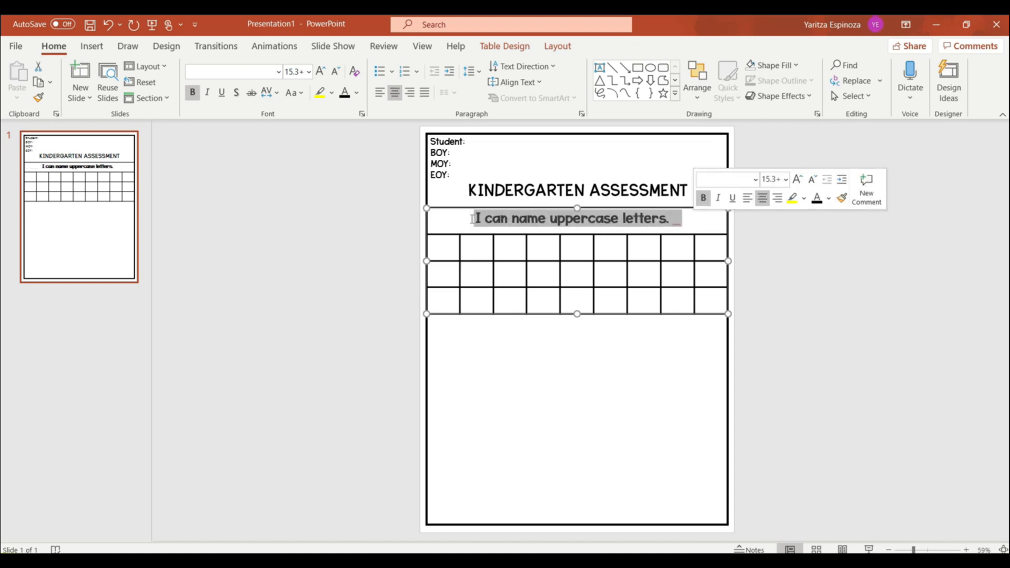
left_click(795, 65)
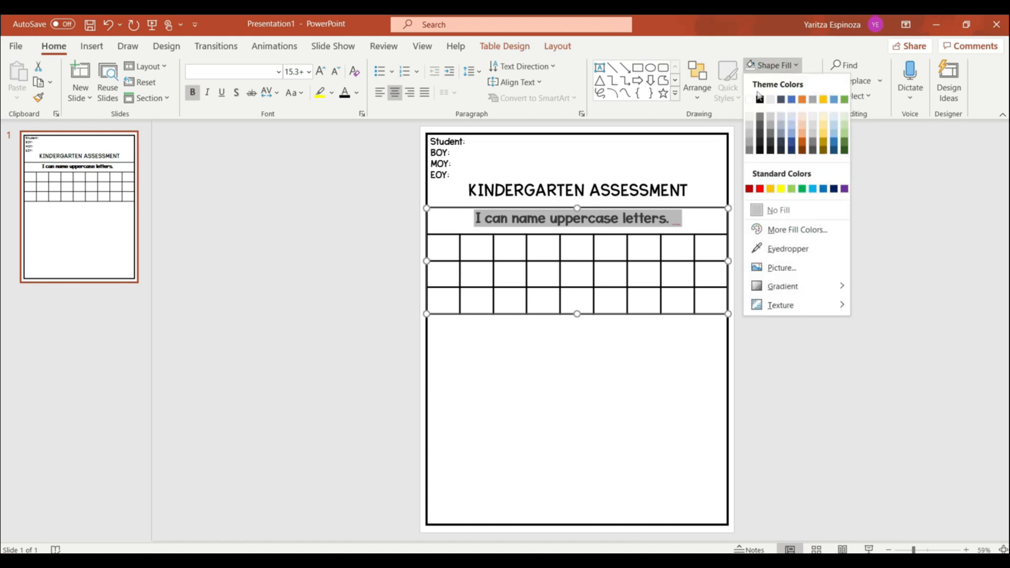
left_click(759, 98)
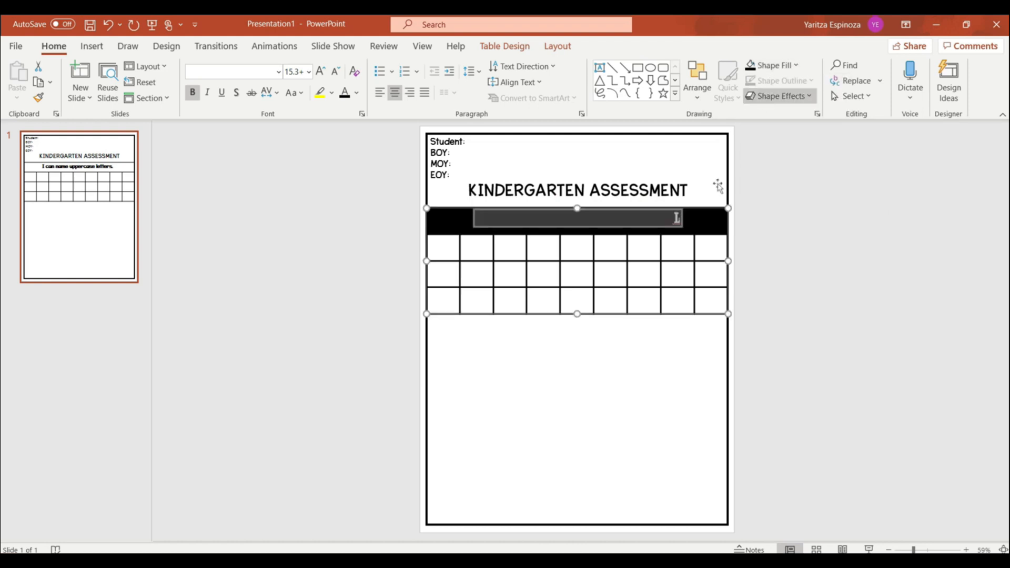
Change the heading text in the black row to white and remove its bold formatting
left_click(677, 218)
left_click_drag(681, 218, 478, 219)
left_click(356, 93)
left_click(344, 126)
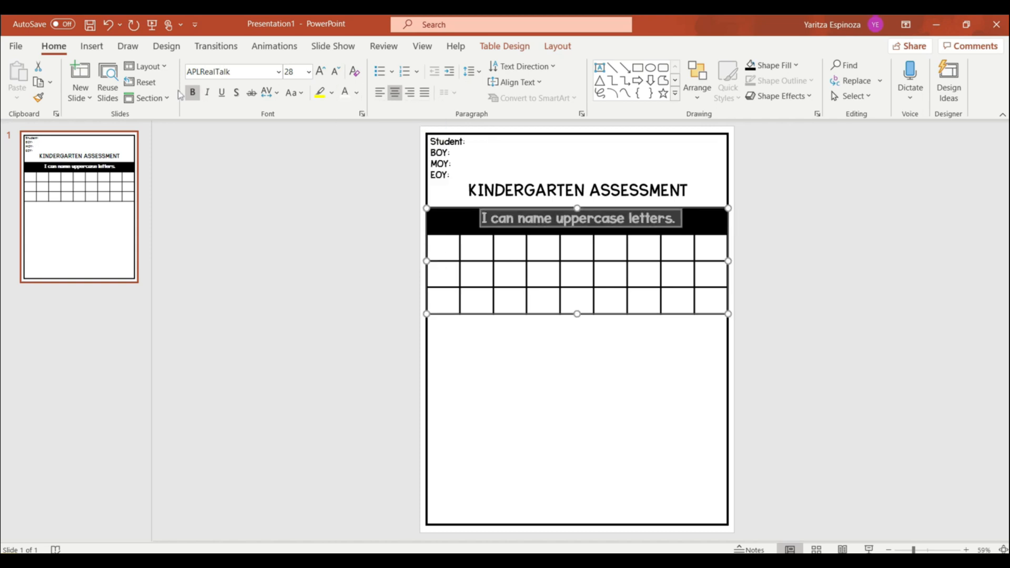
left_click(740, 221)
Set the text format of all cells in the three rows below the heading to Pond Kinder, 36 pt, black
left_click(446, 244)
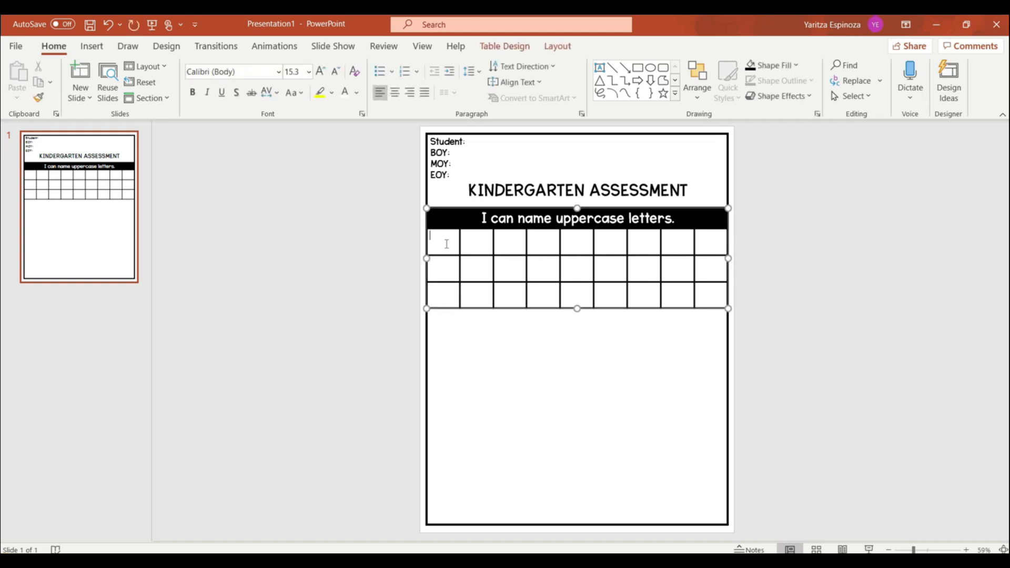
left_click(278, 72)
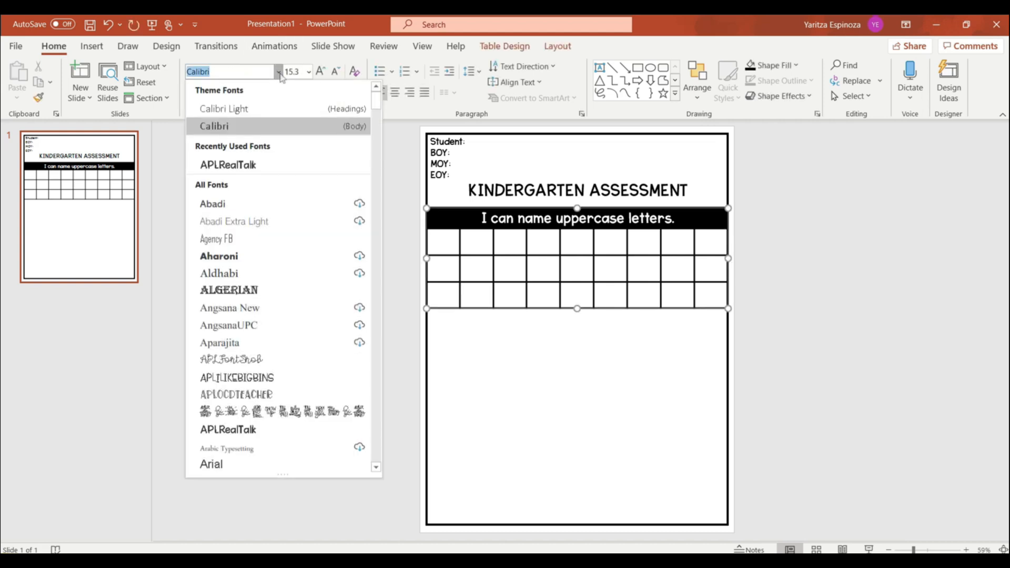
type("Pom")
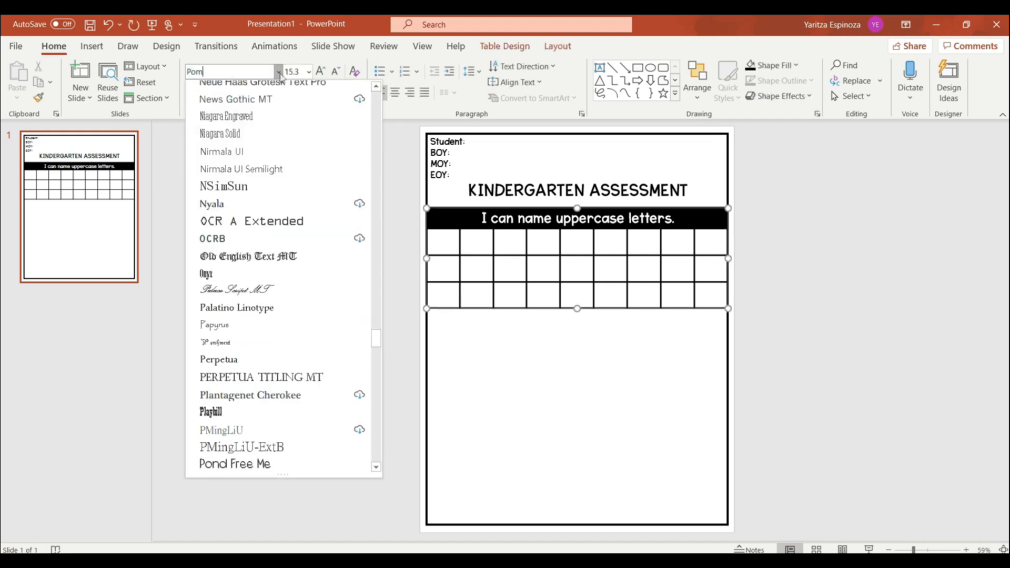
type("nd")
left_click(268, 377)
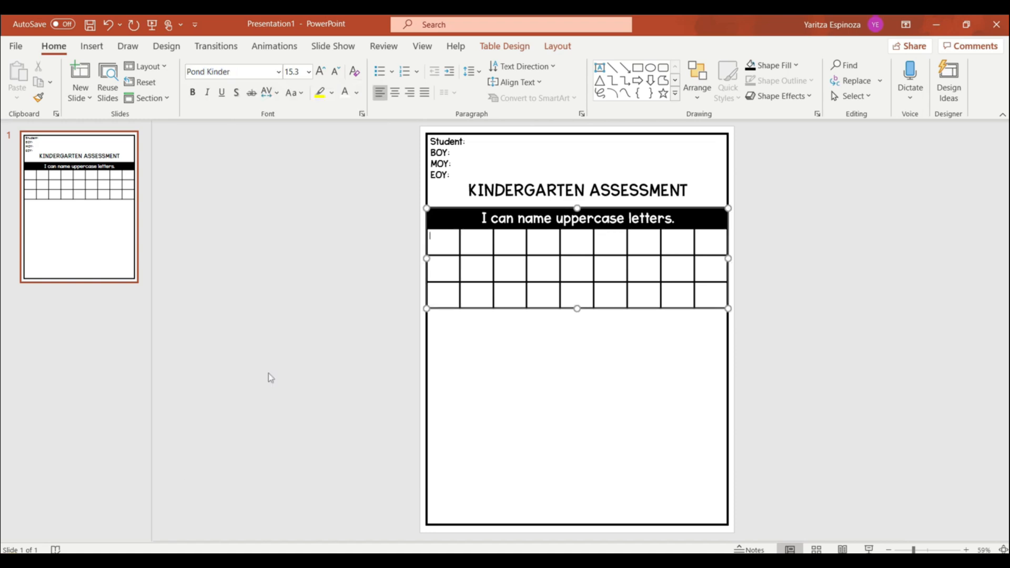
left_click_drag(446, 244, 702, 289)
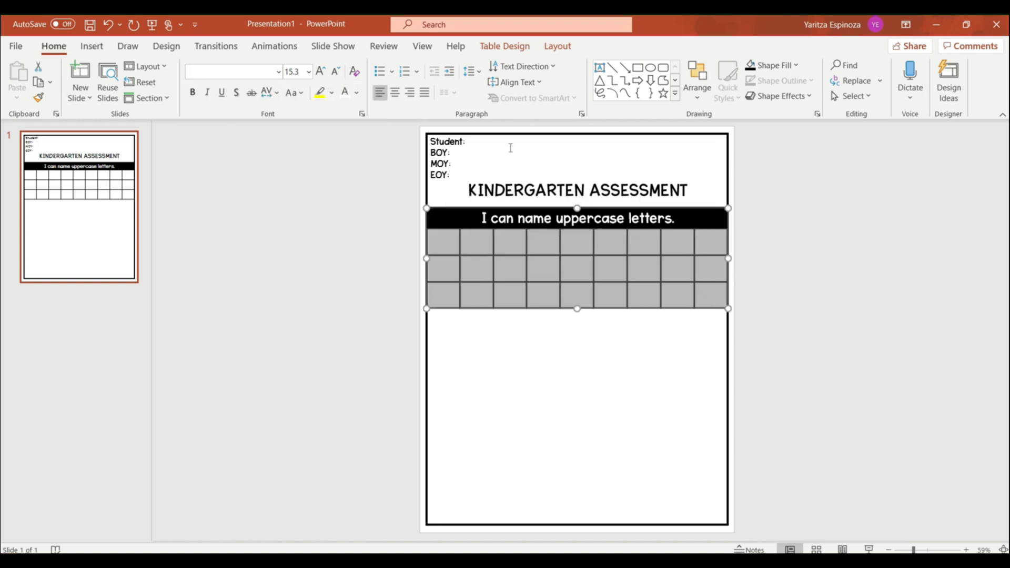
left_click(308, 72)
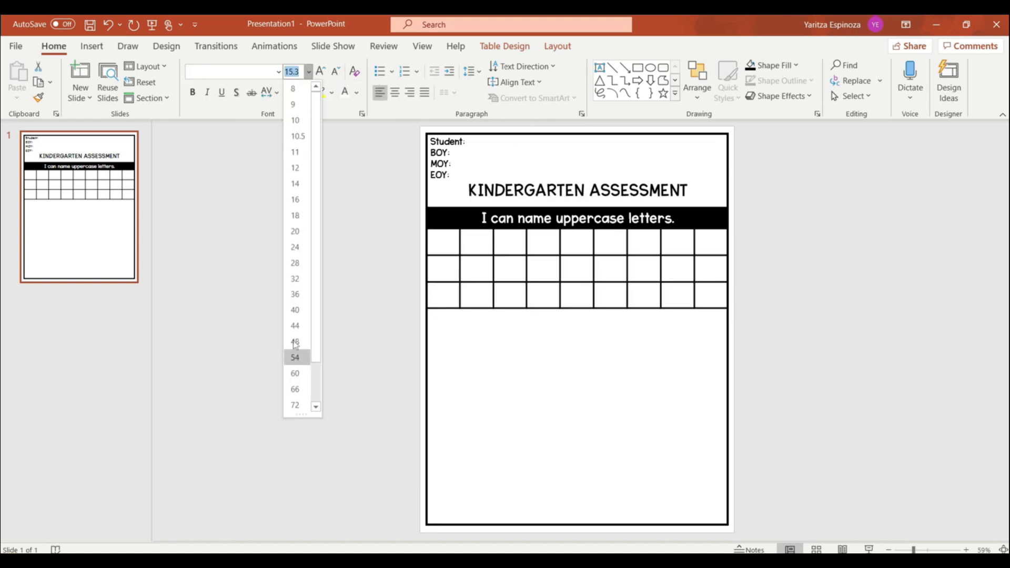
left_click(295, 294)
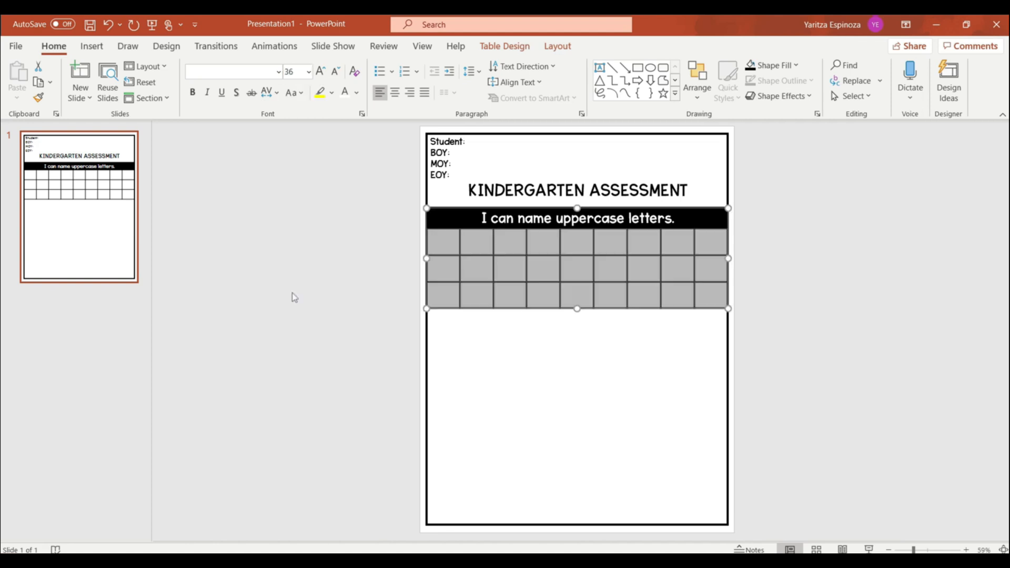
left_click(279, 73)
left_click(259, 164)
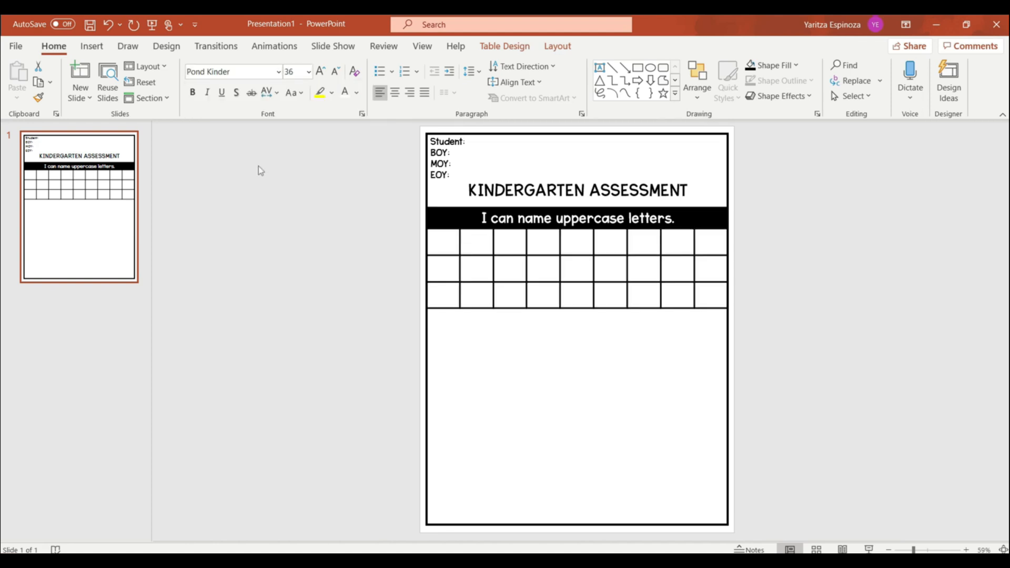
left_click(356, 93)
left_click(353, 131)
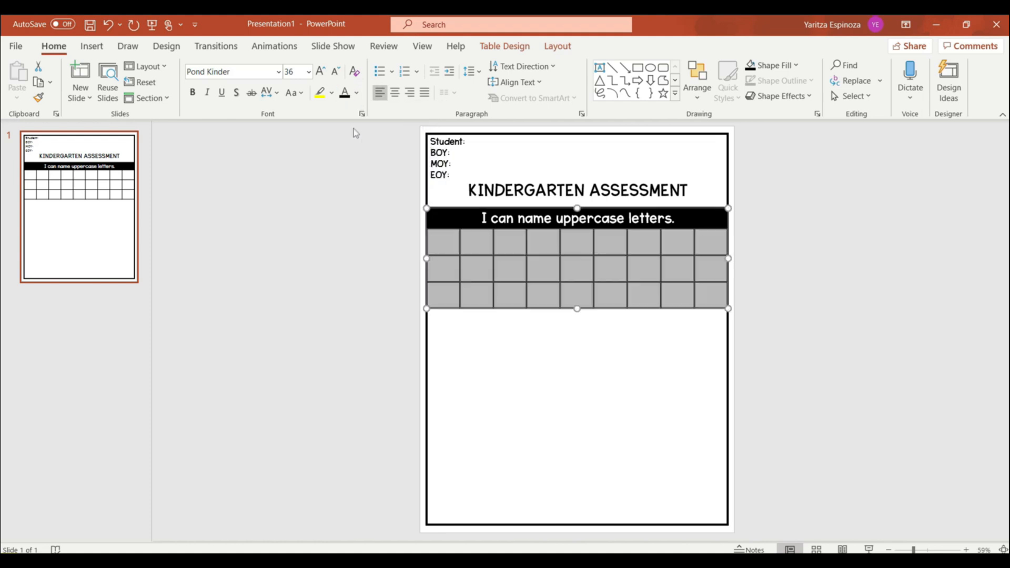
Enter one centred letter per cell: DPLAQWUTN in the first row below the heading, GESKIFXMY in the second, ZOCJBHRV in the third
left_click(441, 243)
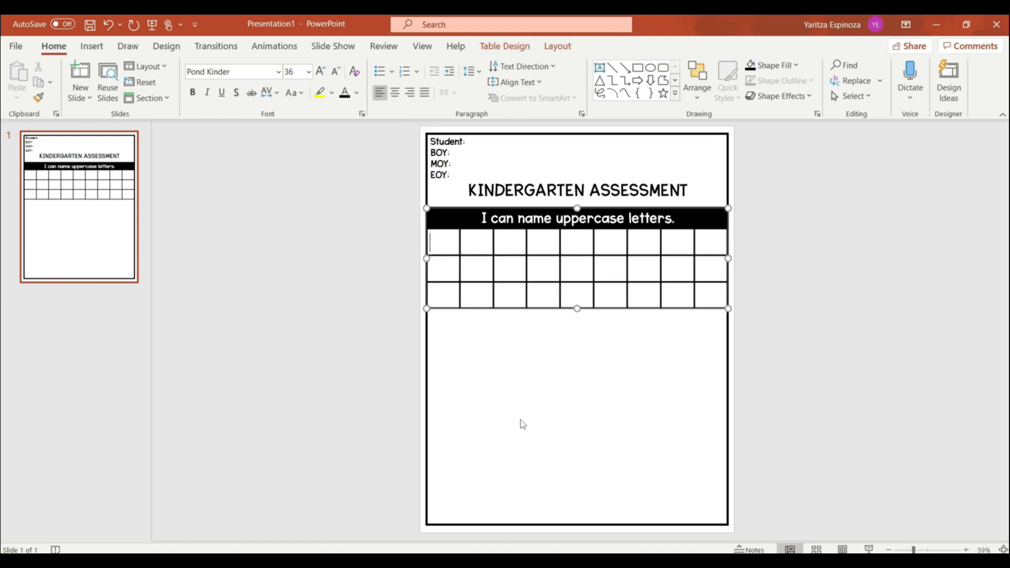
type("D\tP\tL\tA\tQ\tW\tU\tT\tN G\tE\tS\tK\tI\tF\tX\tM\tY Z\tO\tC\tJ\tB\tH\tR\tV")
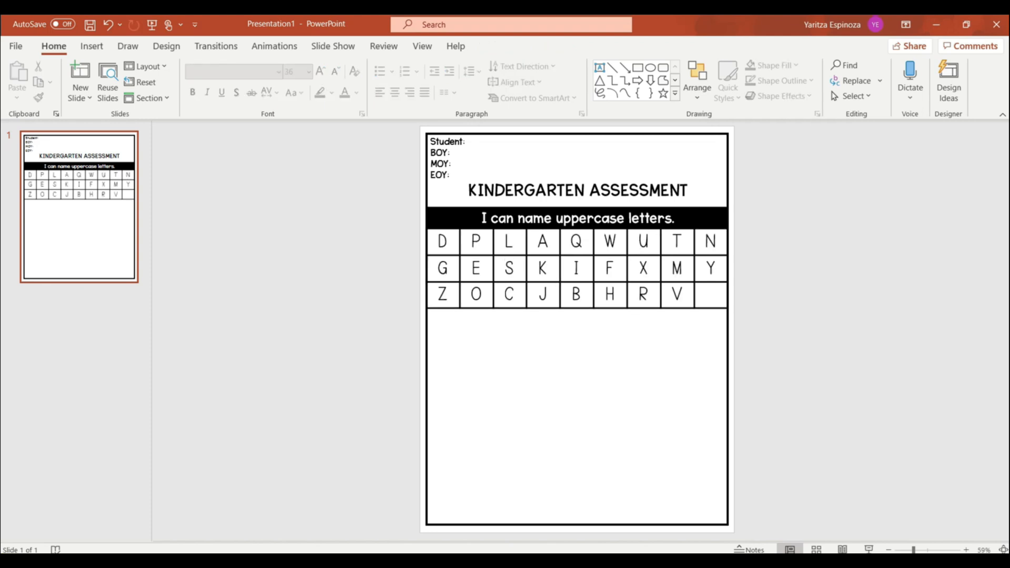
Duplicate the uppercase letters table using the destination theme and place the copy directly beneath the original, aligned with the page border
left_click(655, 293)
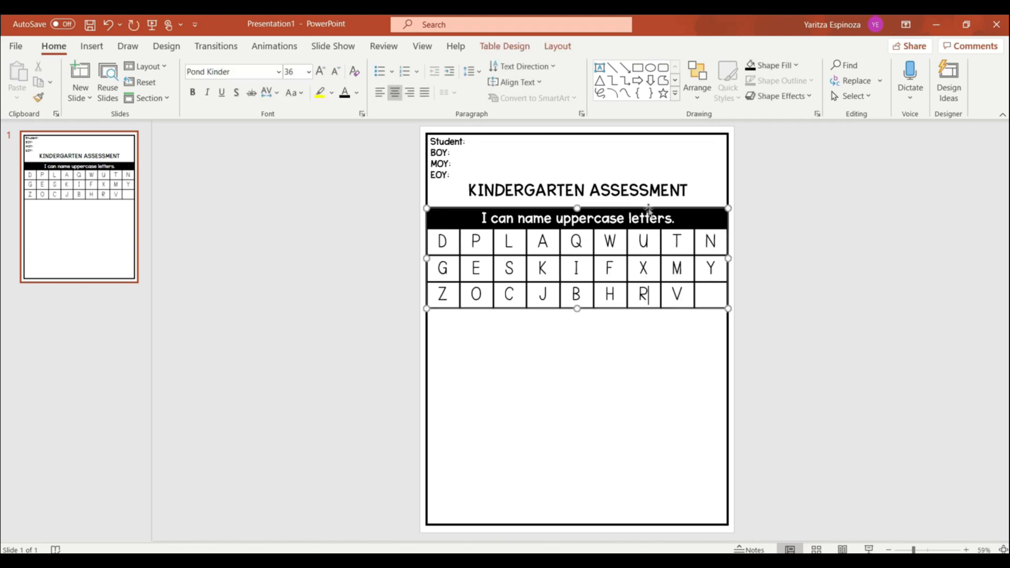
right_click(650, 208)
left_click(679, 238)
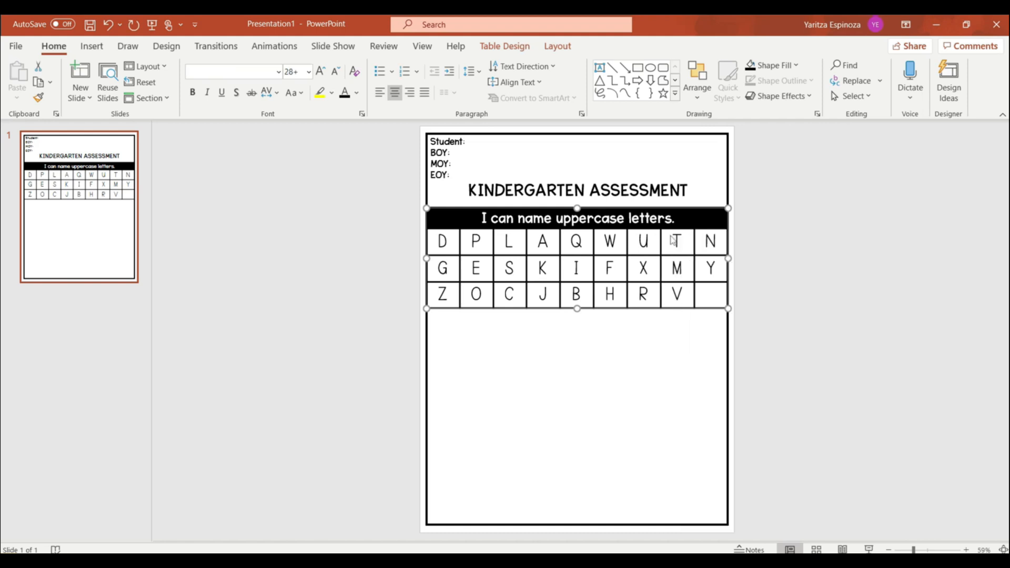
left_click(563, 372)
right_click(563, 372)
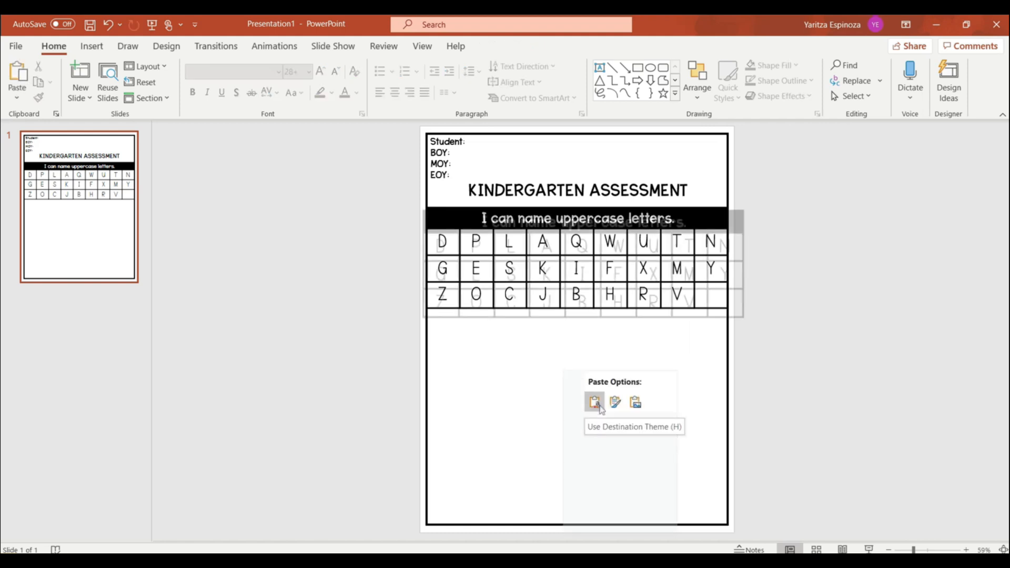
left_click(596, 403)
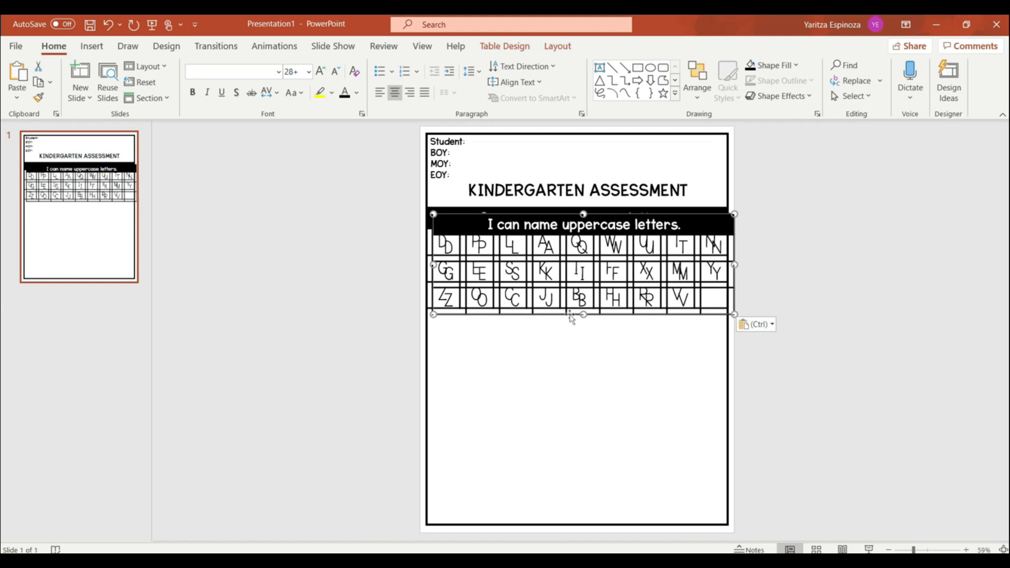
left_click_drag(570, 316, 567, 413)
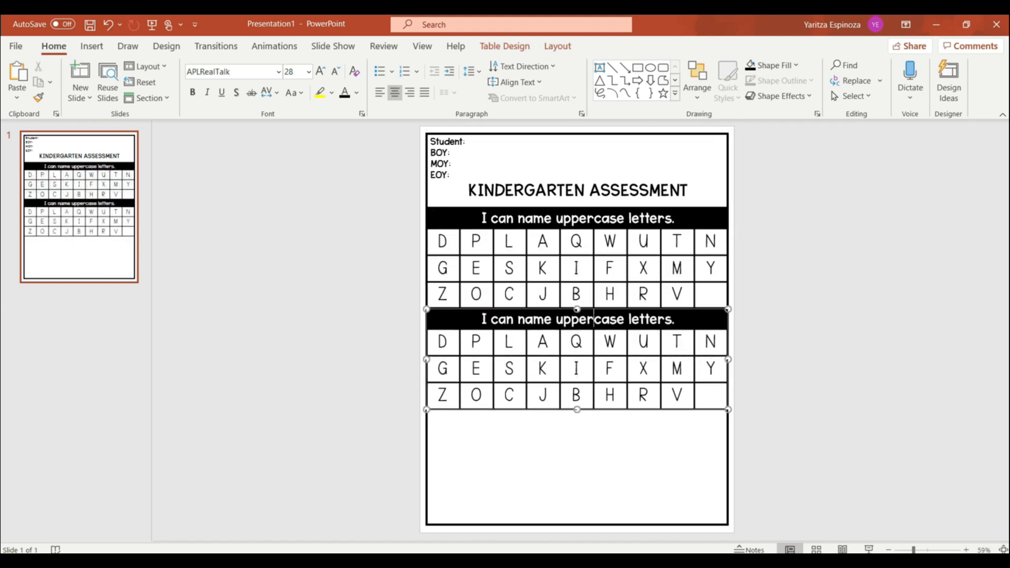
Change the word "uppercase" to "lowercase" in the second table's heading
double_click(589, 319)
type("LOWERC")
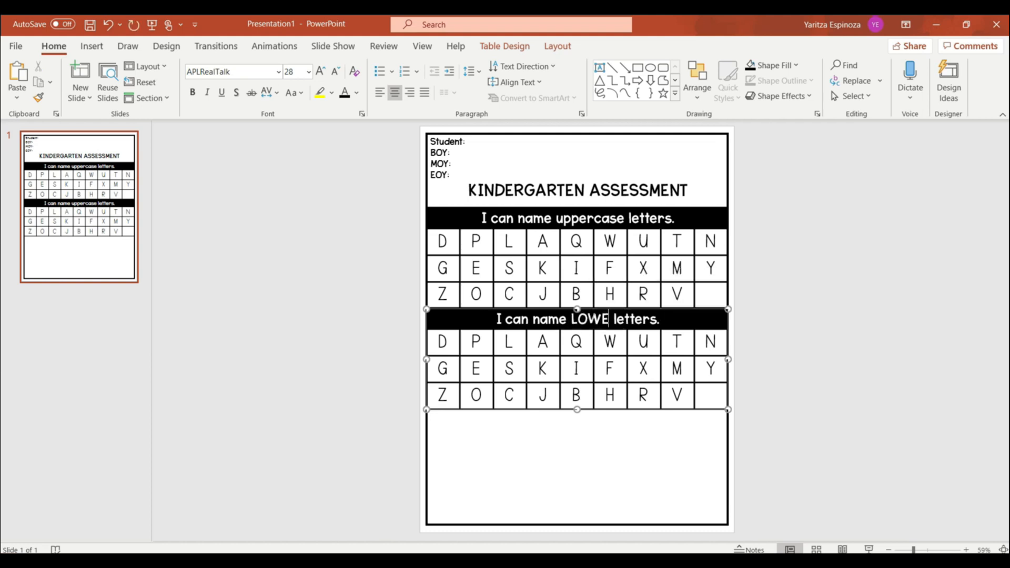
key("BackSpace")
key("BackSpace")
key("BackSpace")
key("BackSpace")
key("BackSpace")
key("BackSpace")
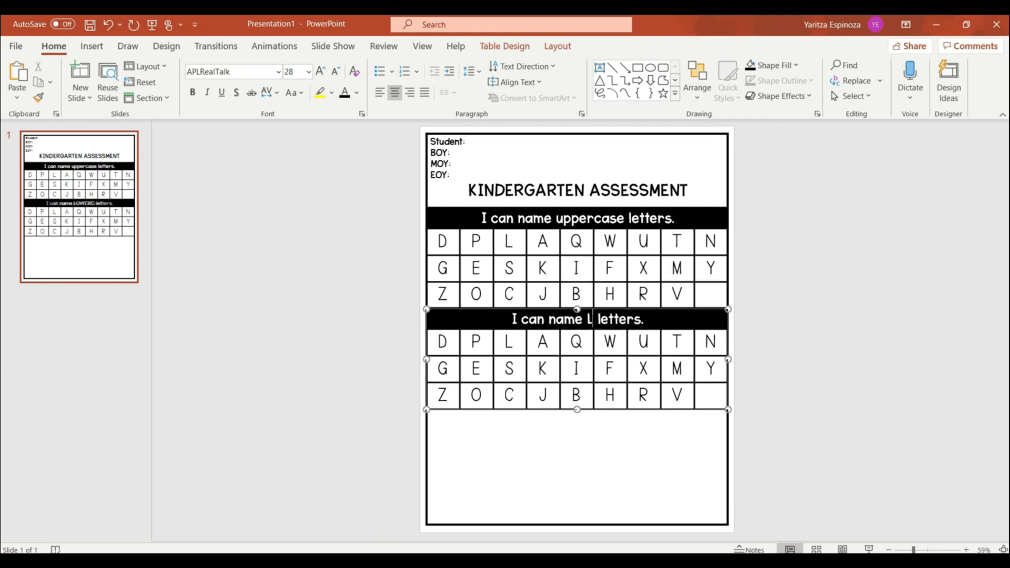
type("lowercase")
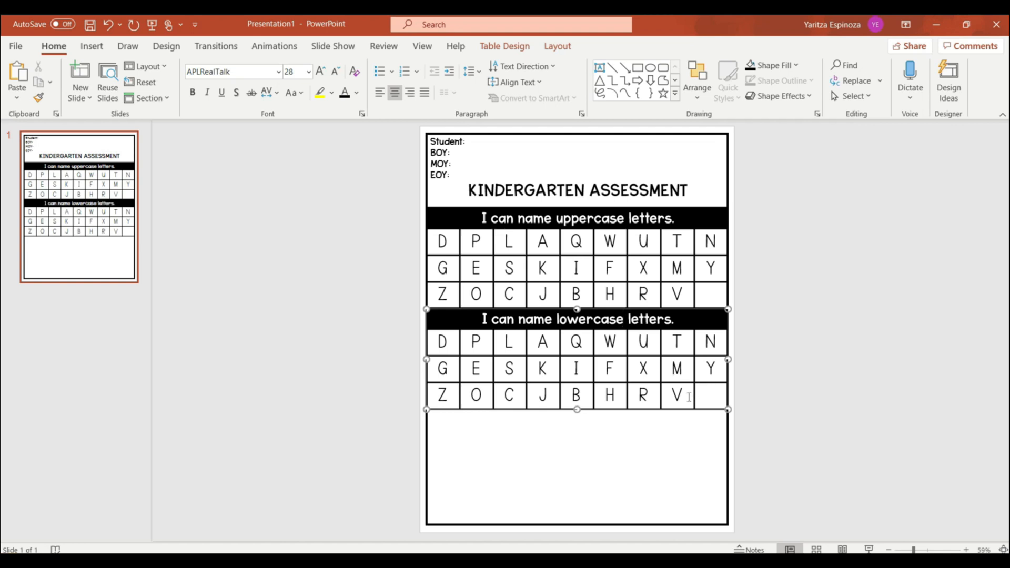
Change the letters in the first eight columns of the second table to lowercase
left_click_drag(688, 396, 458, 348)
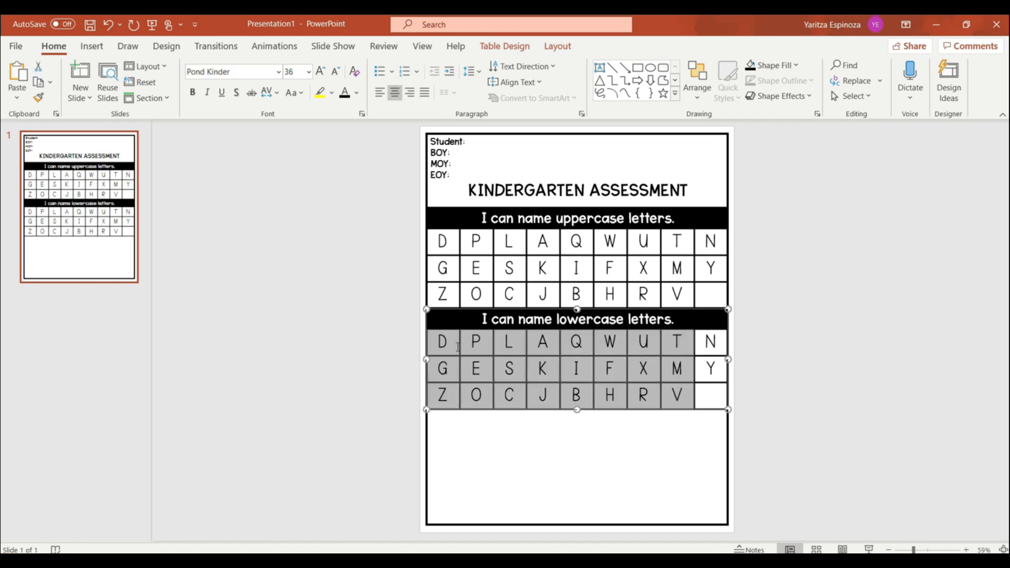
left_click(302, 94)
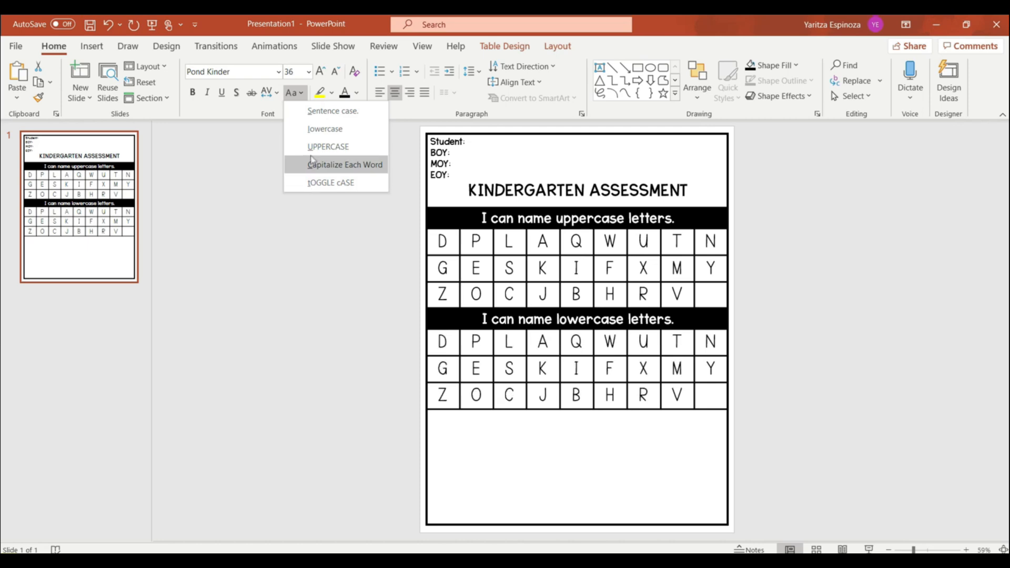
left_click(325, 129)
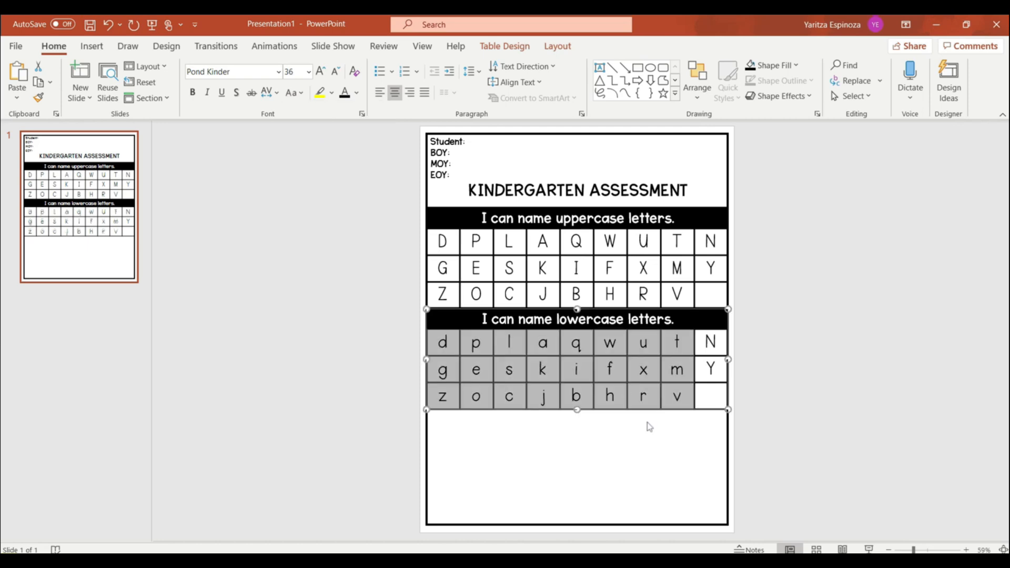
left_click(656, 442)
Replace Y and N in the last column of the second table with lowercase y and n
left_click(715, 372)
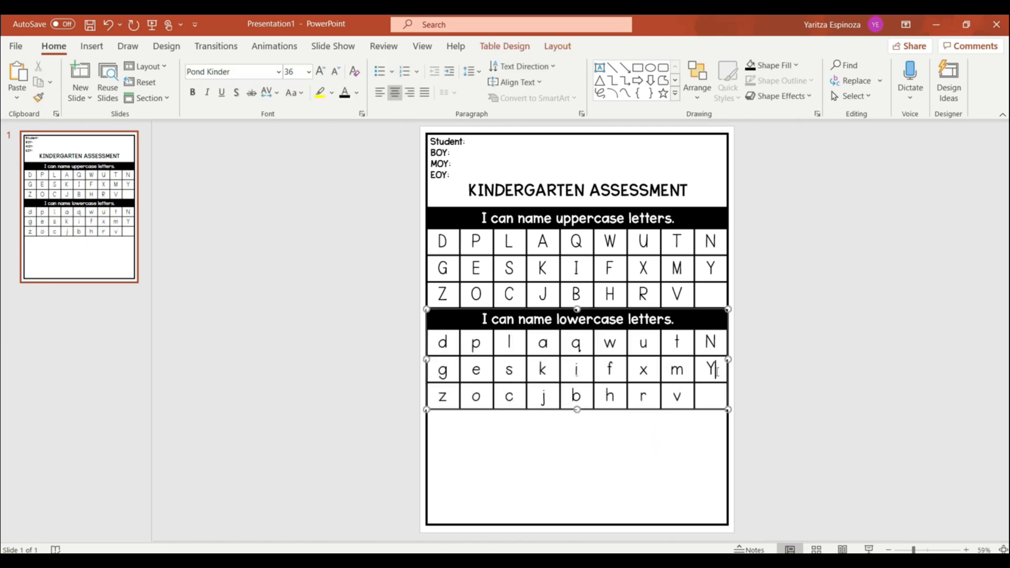
type("y")
left_click(713, 345)
key("BackSpace")
type("n")
left_click(674, 446)
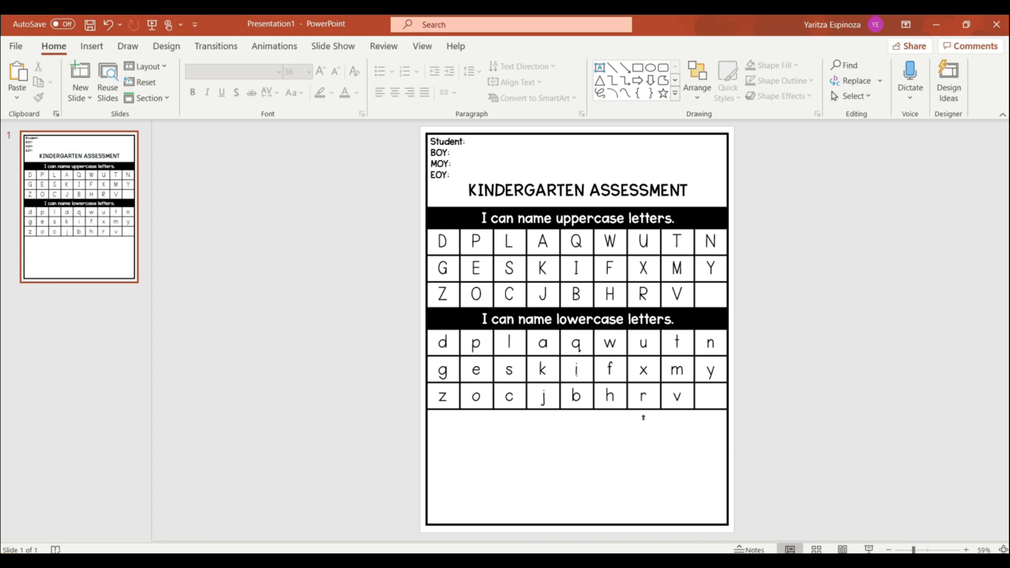
Paste another copy of the uppercase letters table using the destination theme and place it directly beneath the lowercase table
right_click(610, 442)
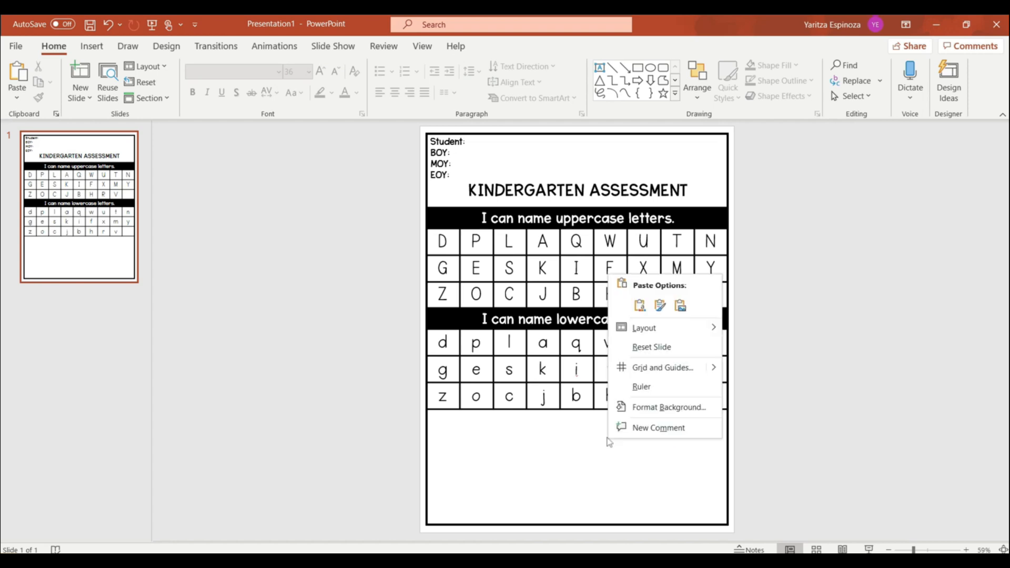
left_click(639, 304)
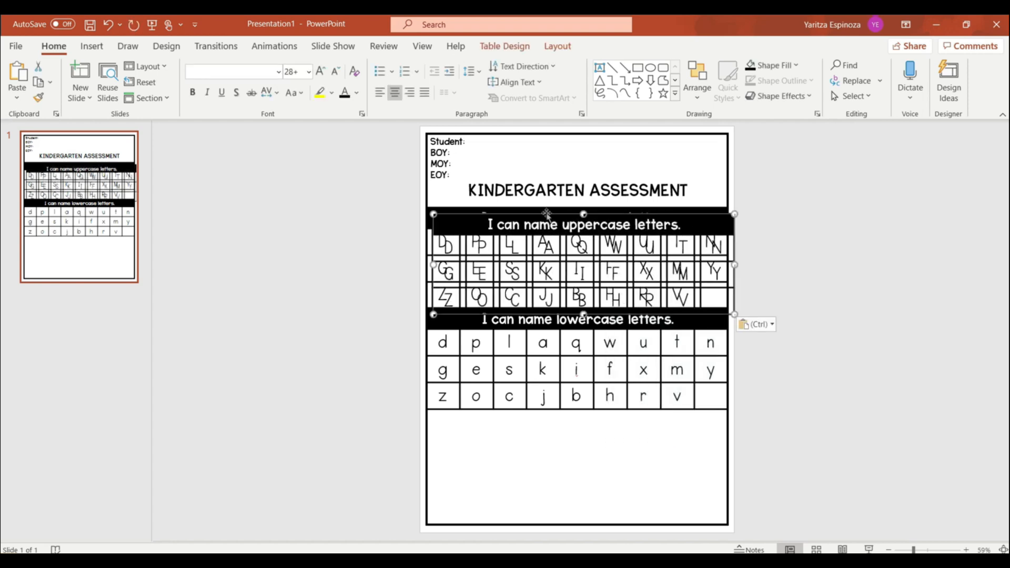
left_click_drag(547, 211, 547, 412)
Change the third table's heading to "I can tell you each letter sound."
left_click_drag(679, 421, 535, 421)
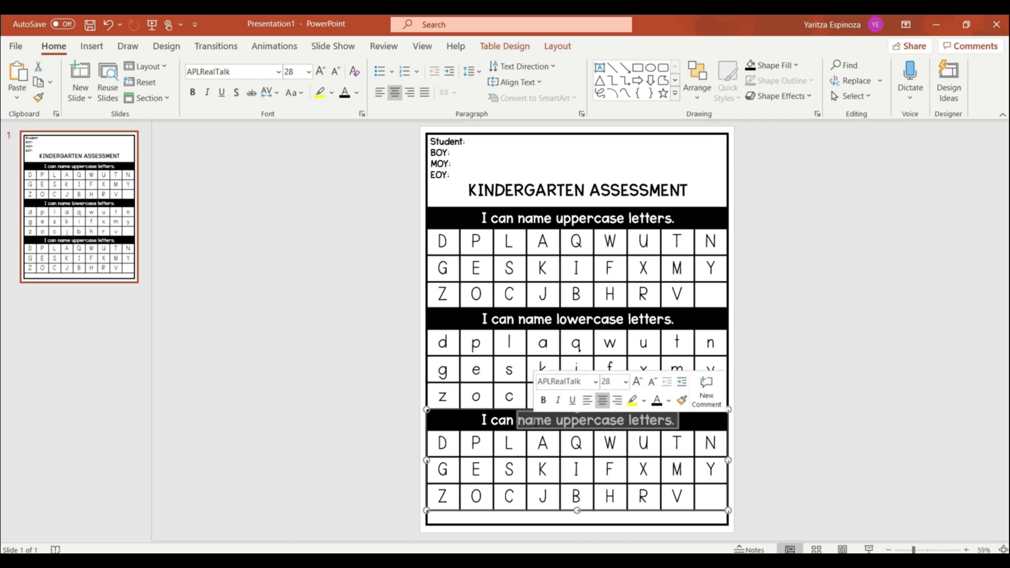
key("BackSpace")
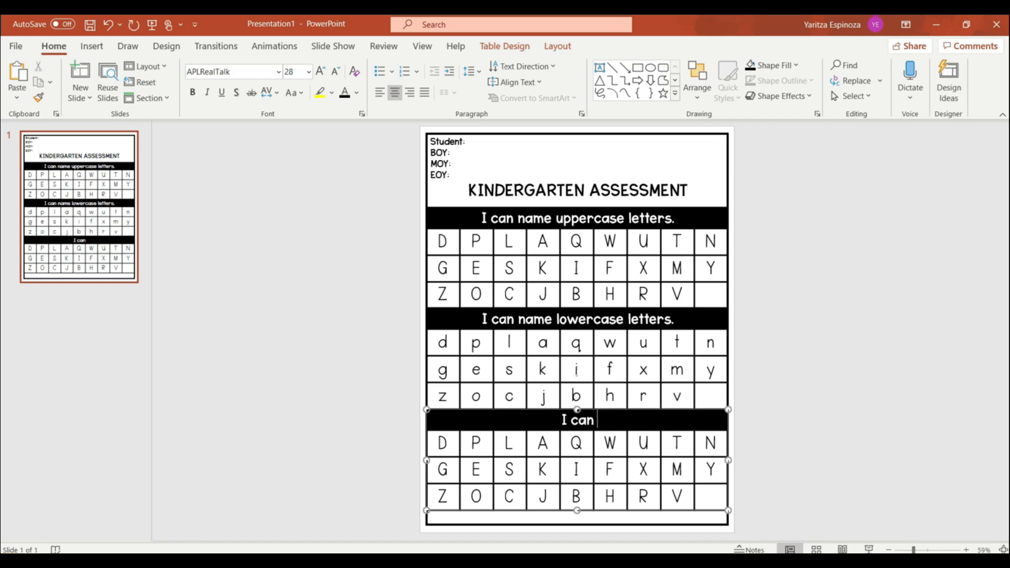
type("tell you ea")
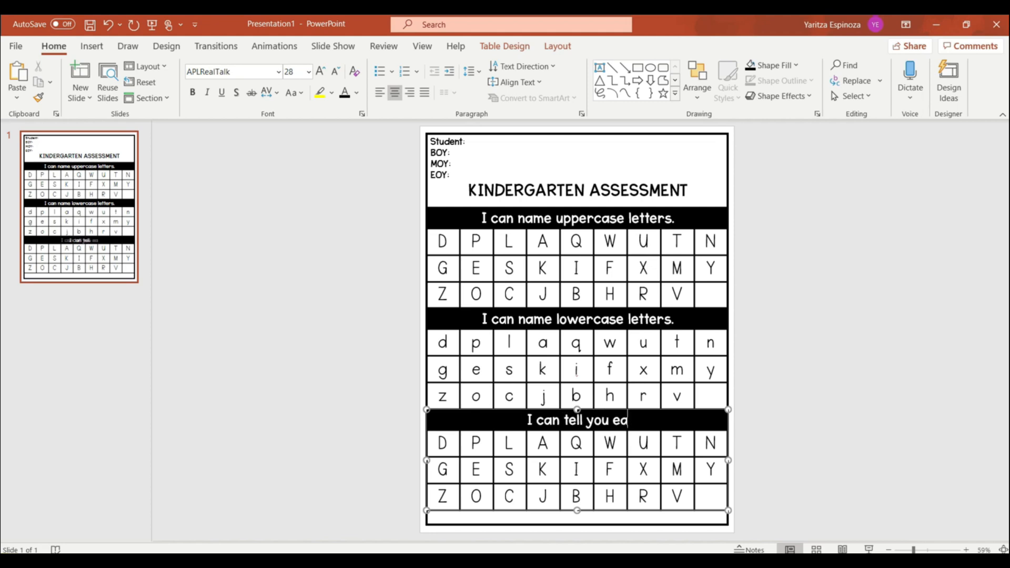
type("ch letter sounds")
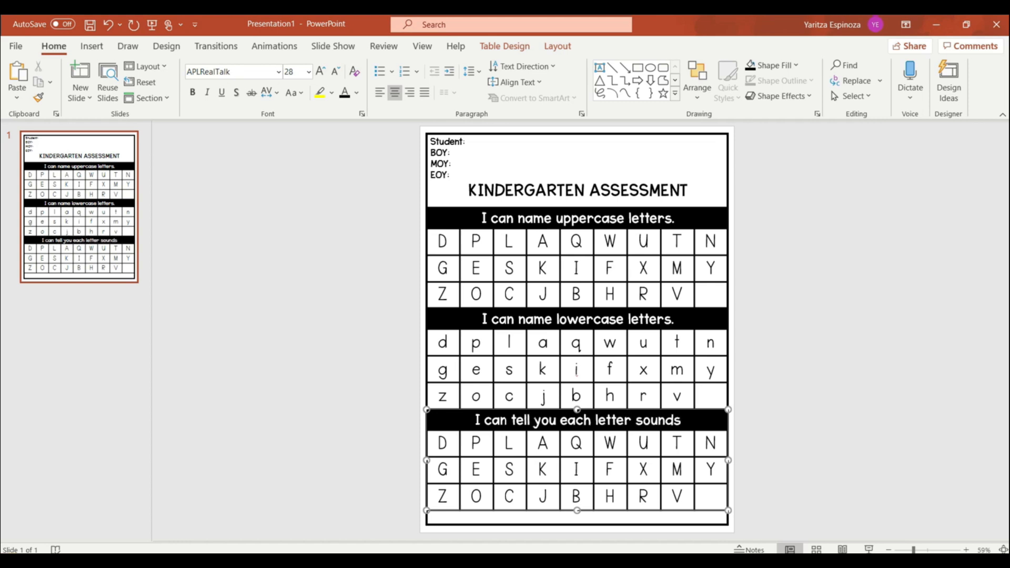
key("BackSpace")
type(".")
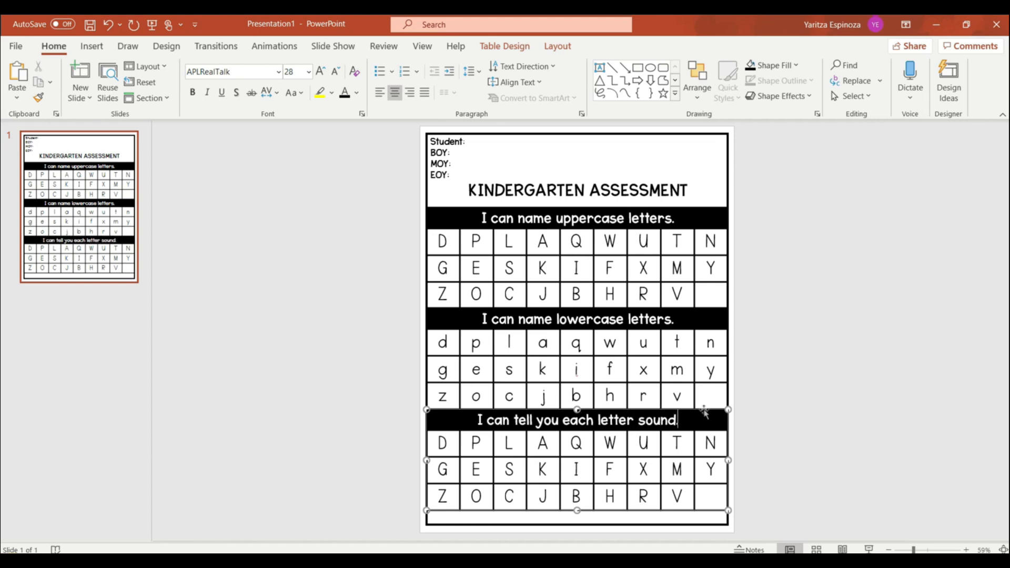
Move the tables down so they stack without gaps, with the third table resting on the bottom edge of the page border
left_click_drag(704, 411, 704, 424)
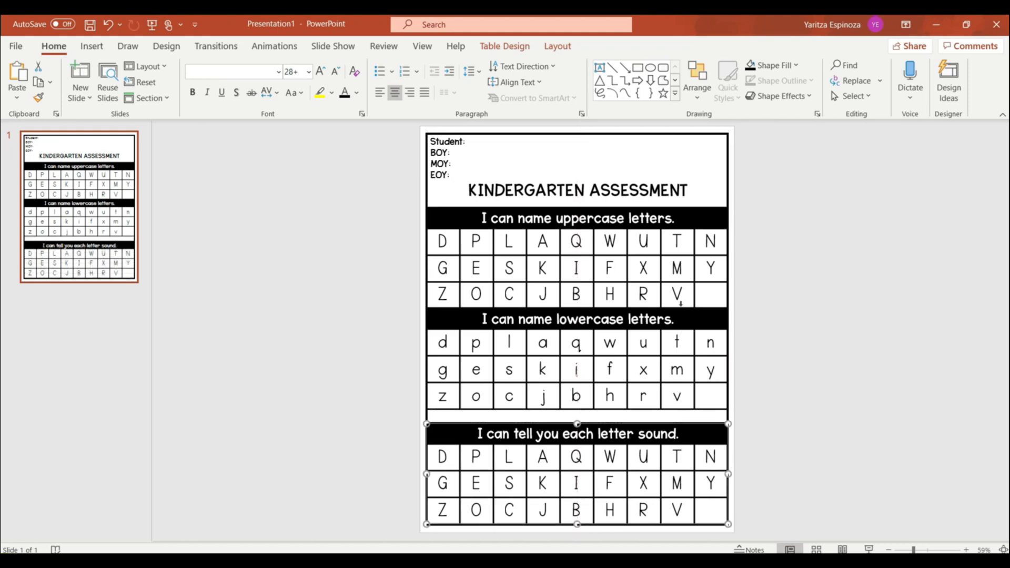
left_click_drag(682, 312, 677, 322)
Increase the font size of the KINDERGARTEN ASSESSMENT title to 40 pt
left_click(594, 198)
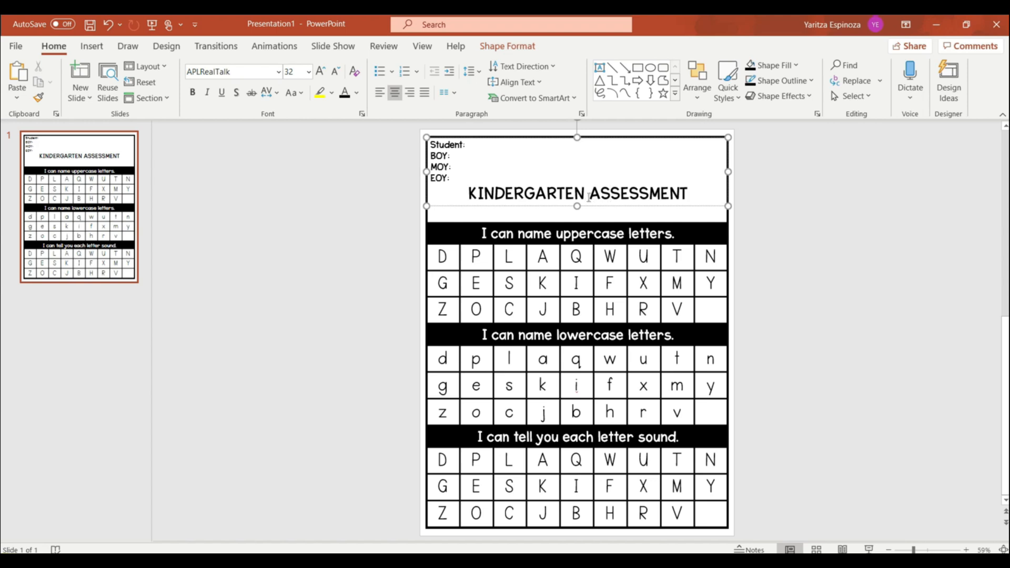
double_click(586, 195)
left_click(587, 196)
triple_click(587, 195)
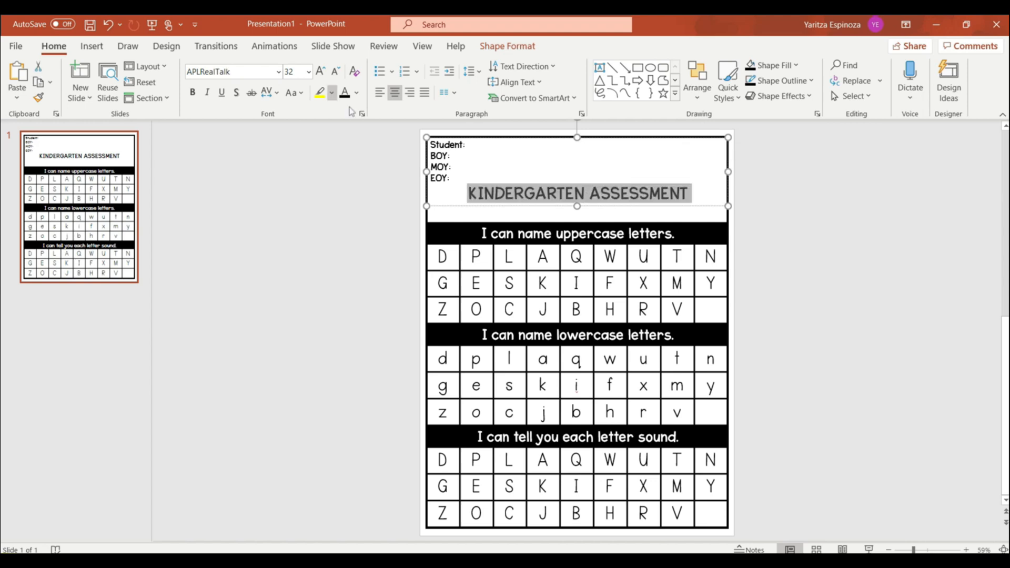
left_click(319, 71)
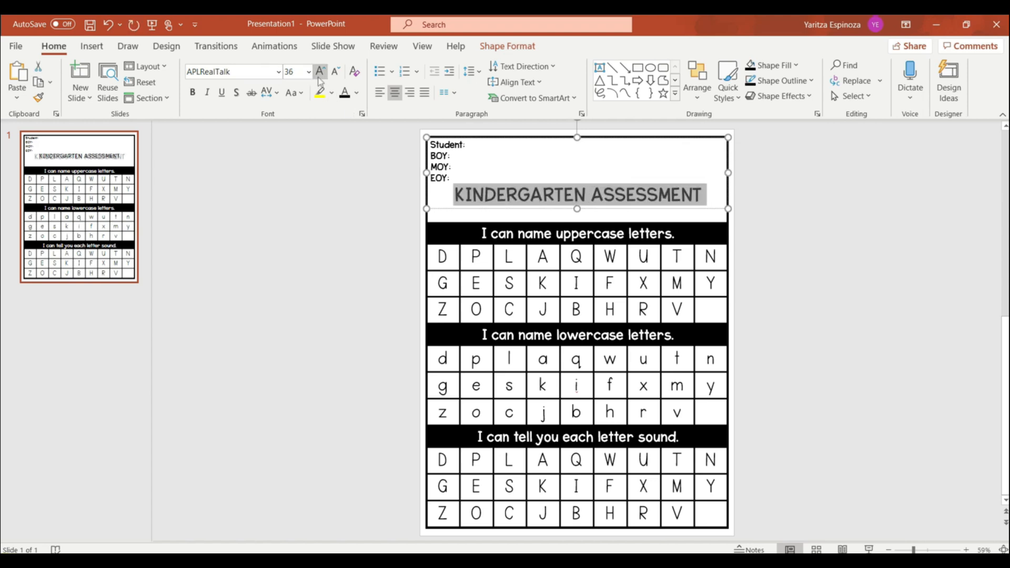
left_click(320, 71)
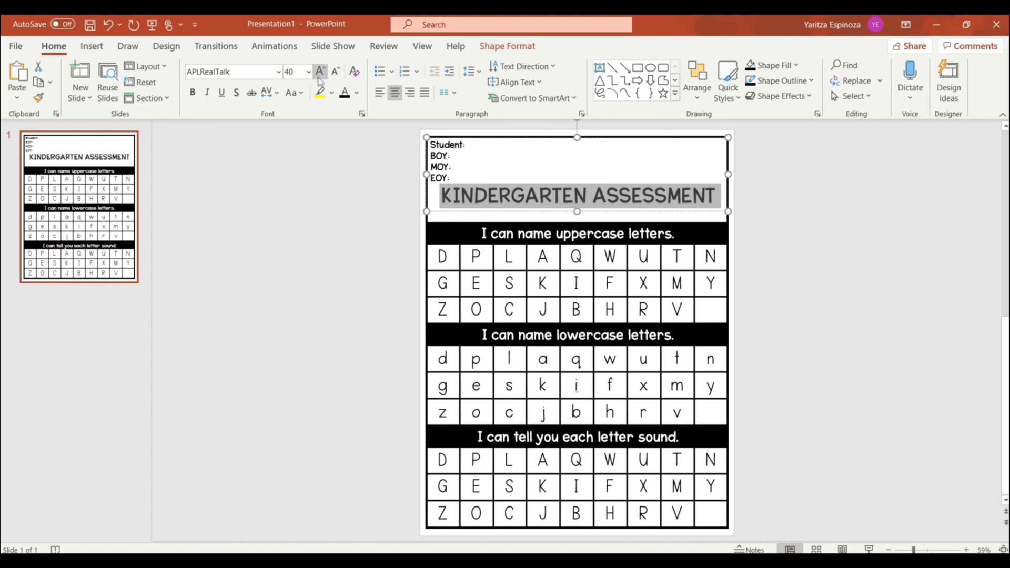
Style the title as outlined WordArt with a black outline and white fill, and place it just above the uppercase table
left_click(518, 47)
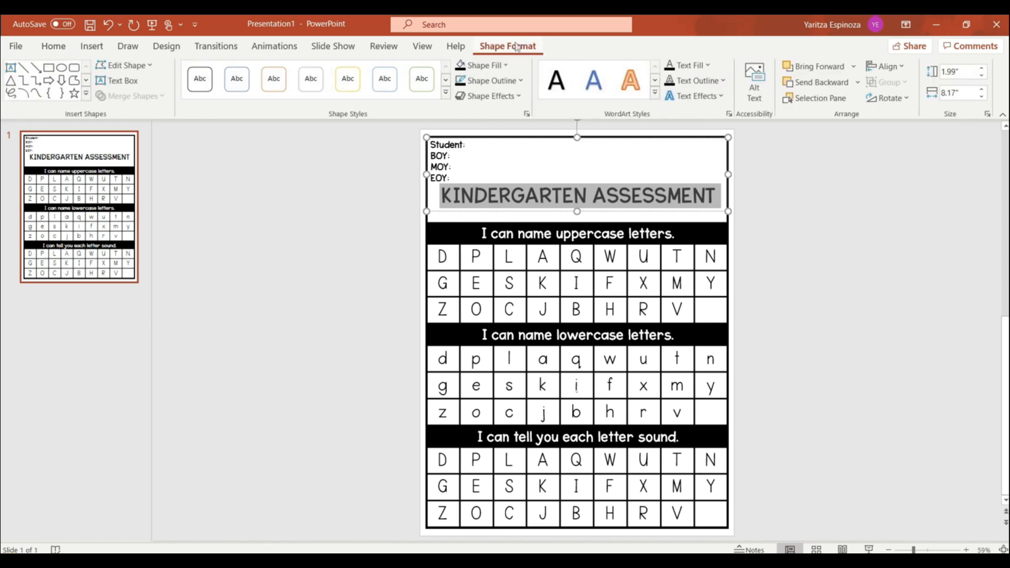
left_click(629, 94)
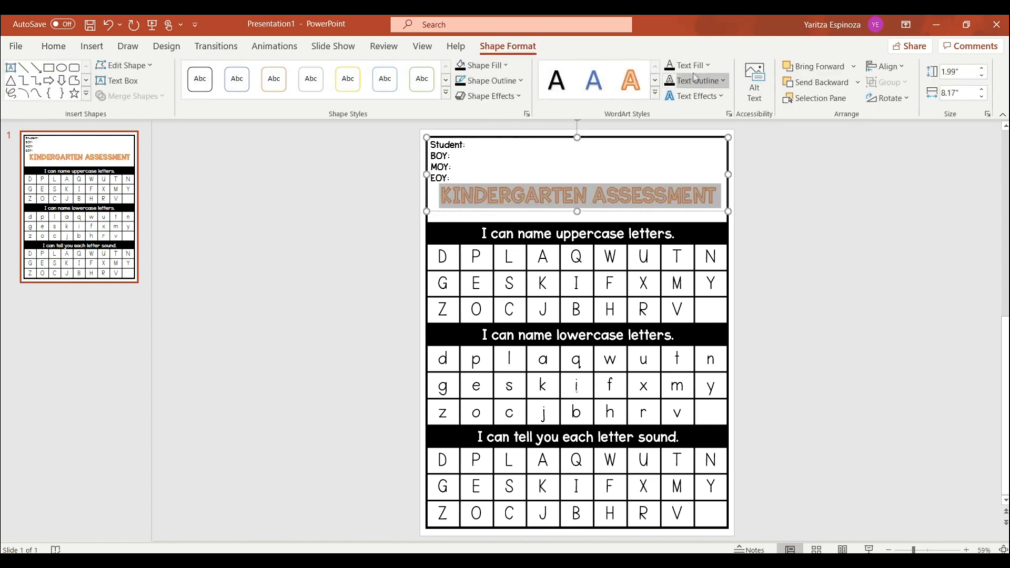
left_click(724, 81)
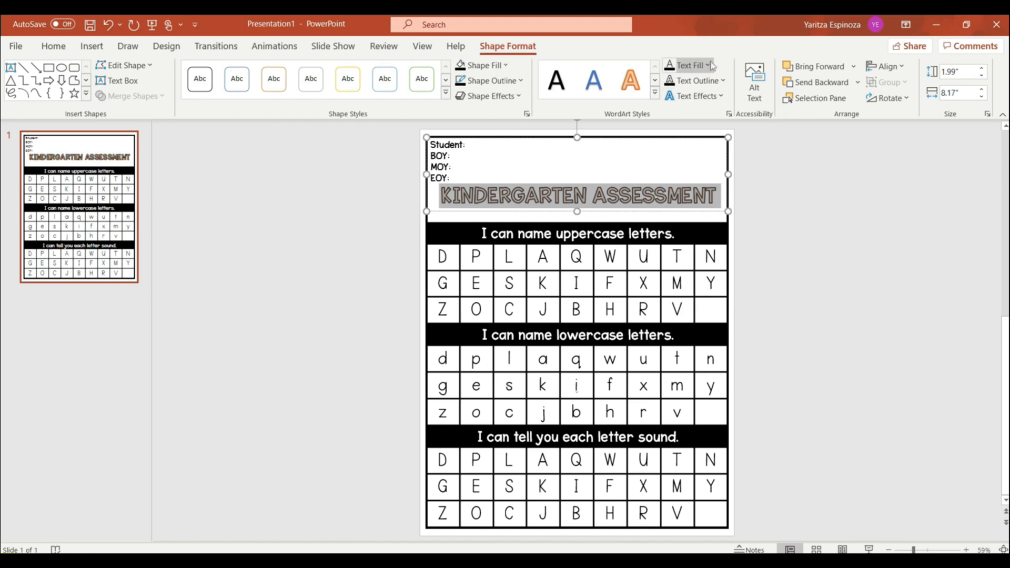
left_click(708, 66)
left_click(668, 100)
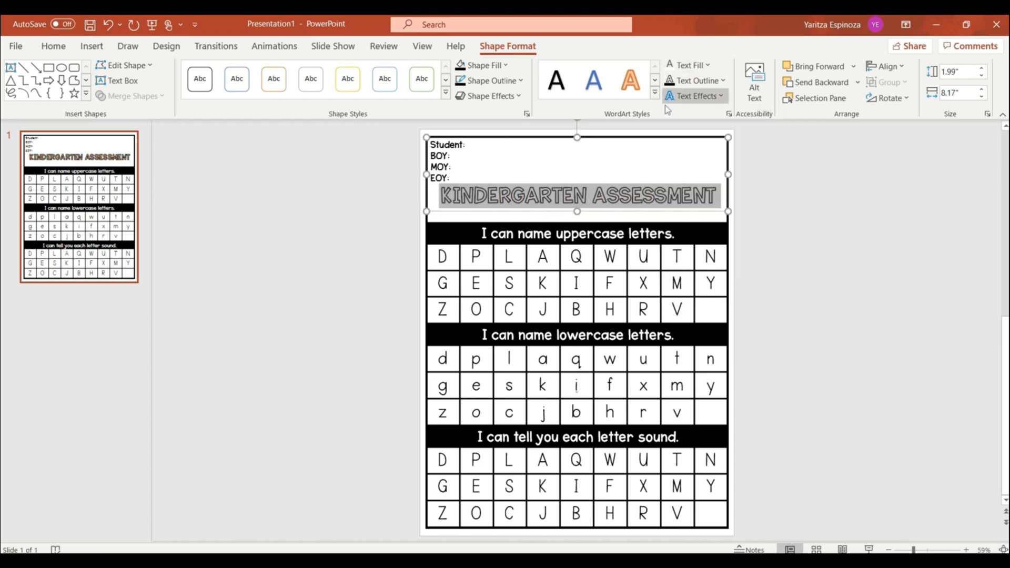
left_click(631, 195)
left_click(759, 250)
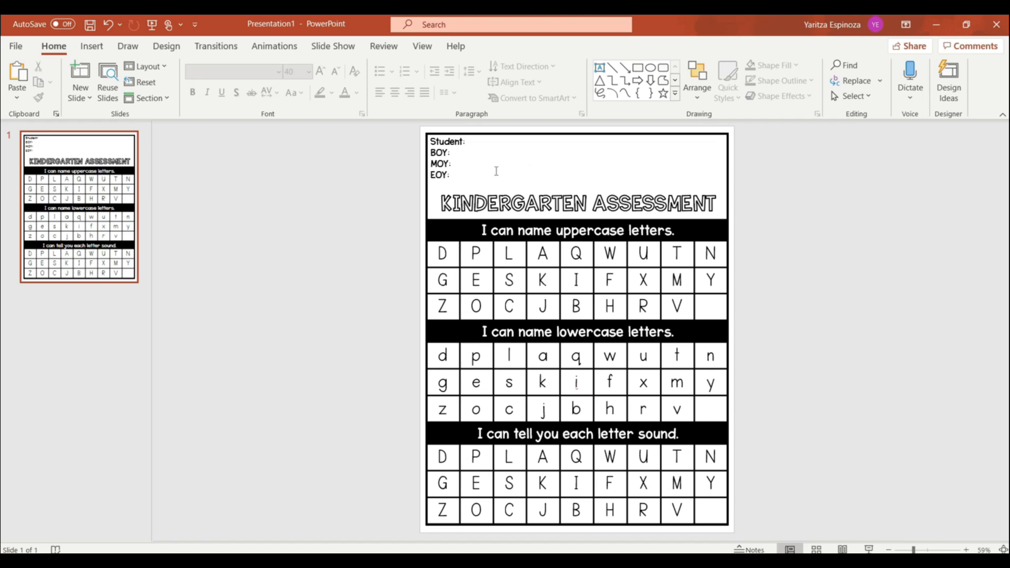
Add a new slide after the assessment page and delete its title and content placeholders
right_click(77, 258)
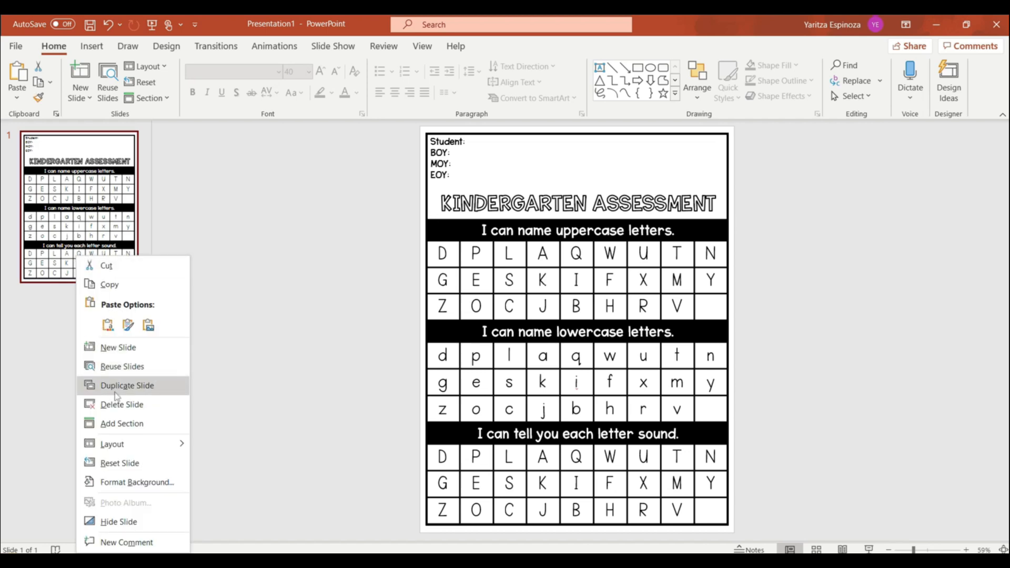
left_click(117, 347)
left_click(490, 147)
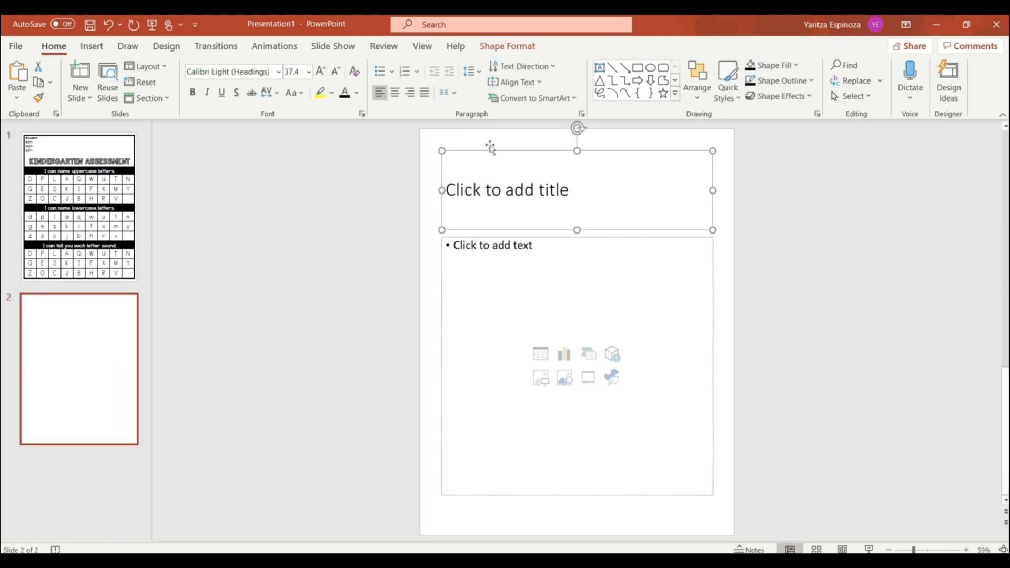
key("Delete")
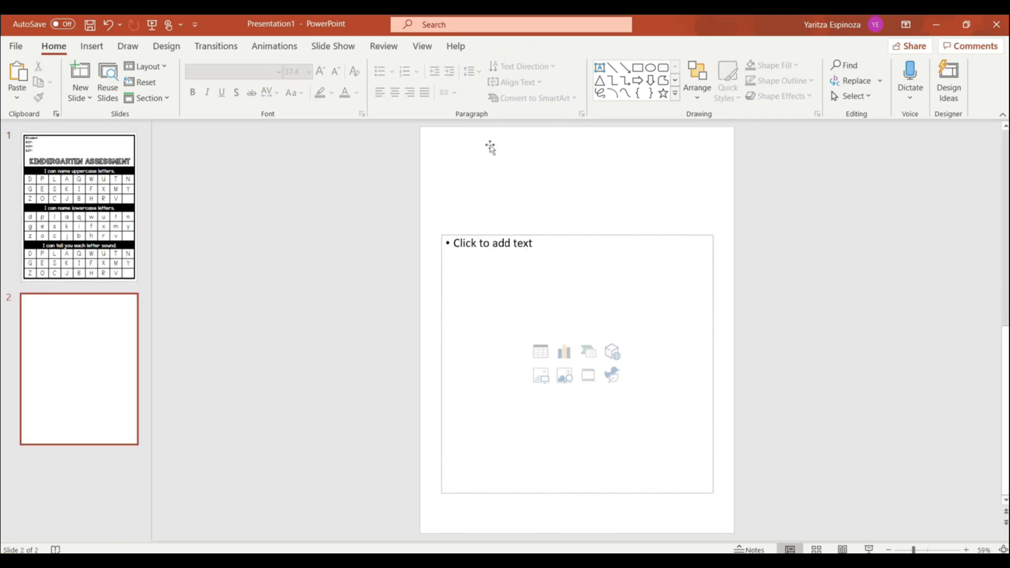
left_click(489, 234)
key("Delete")
Copy the black page border from slide 1 and paste it onto slide 2
right_click(426, 195)
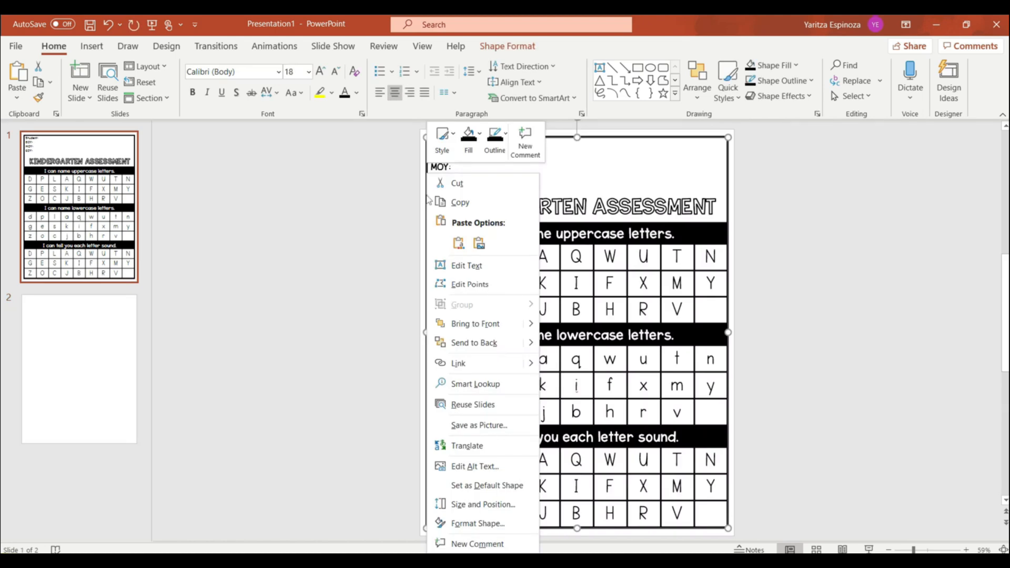
left_click(441, 204)
left_click(87, 330)
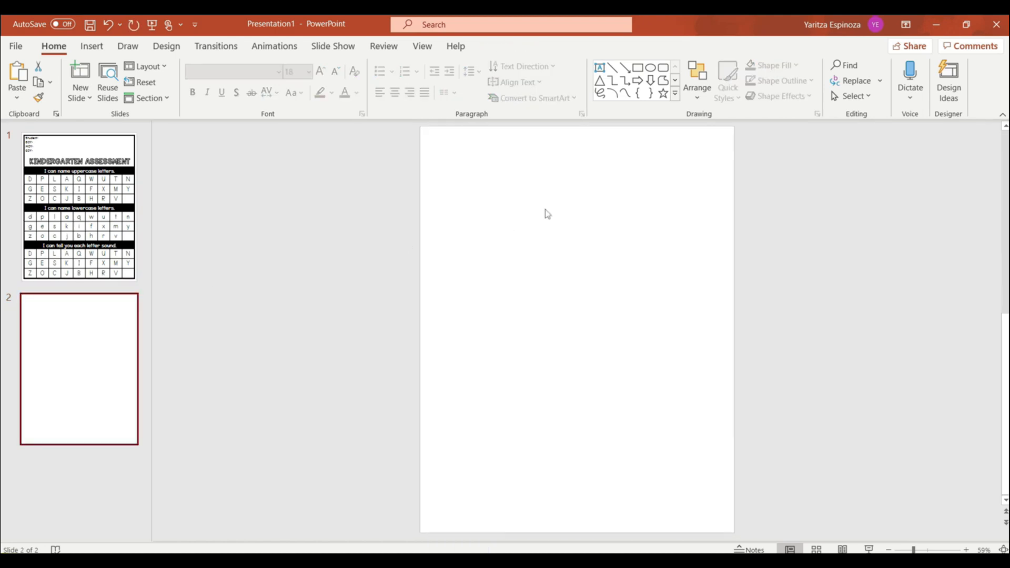
right_click(545, 212)
left_click(575, 241)
left_click(625, 311)
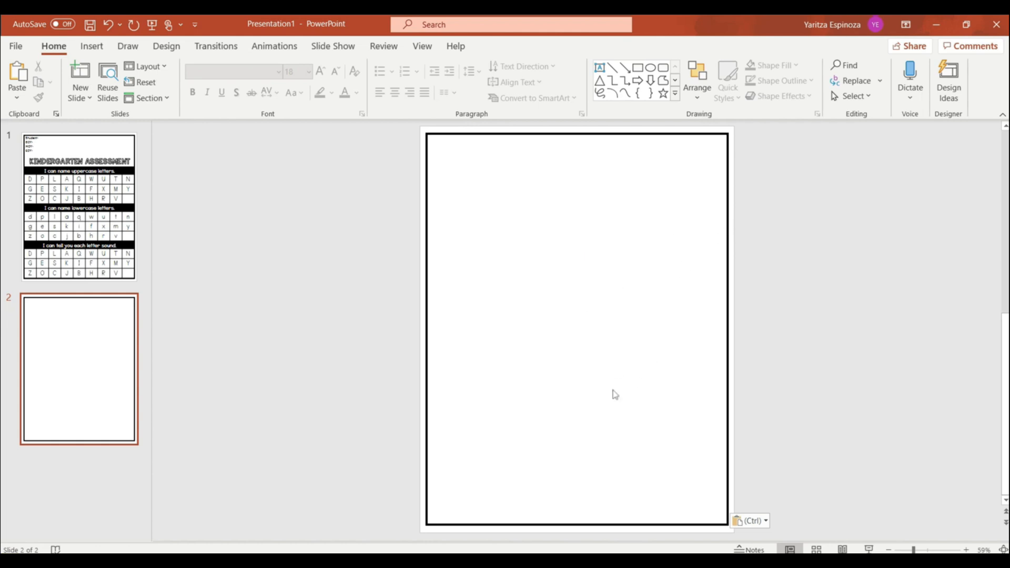
Insert a 1x2 table on slide 2 and fit it to the full width of the border along its top edge
left_click(91, 46)
left_click(82, 79)
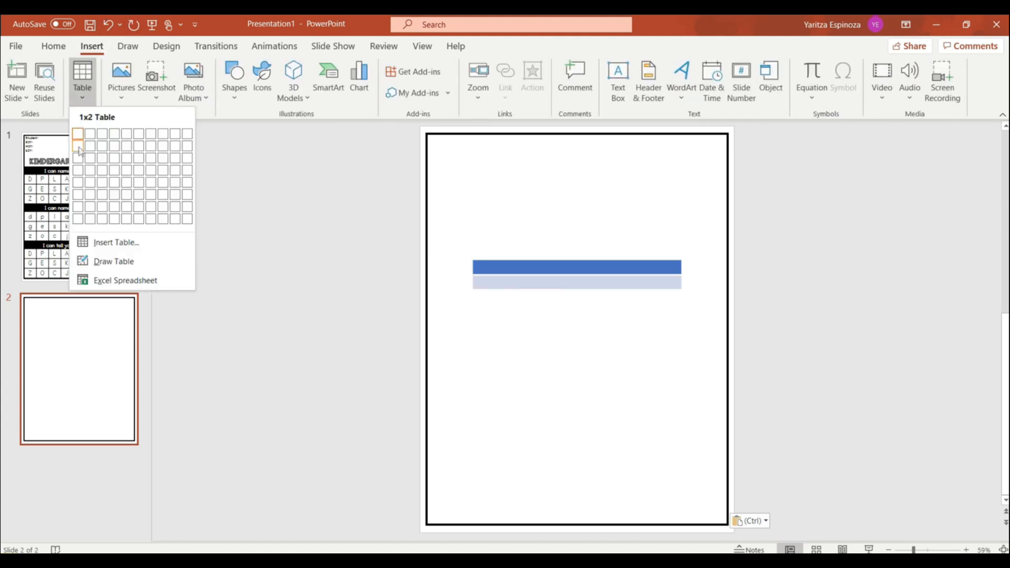
left_click(79, 151)
left_click_drag(512, 260, 466, 143)
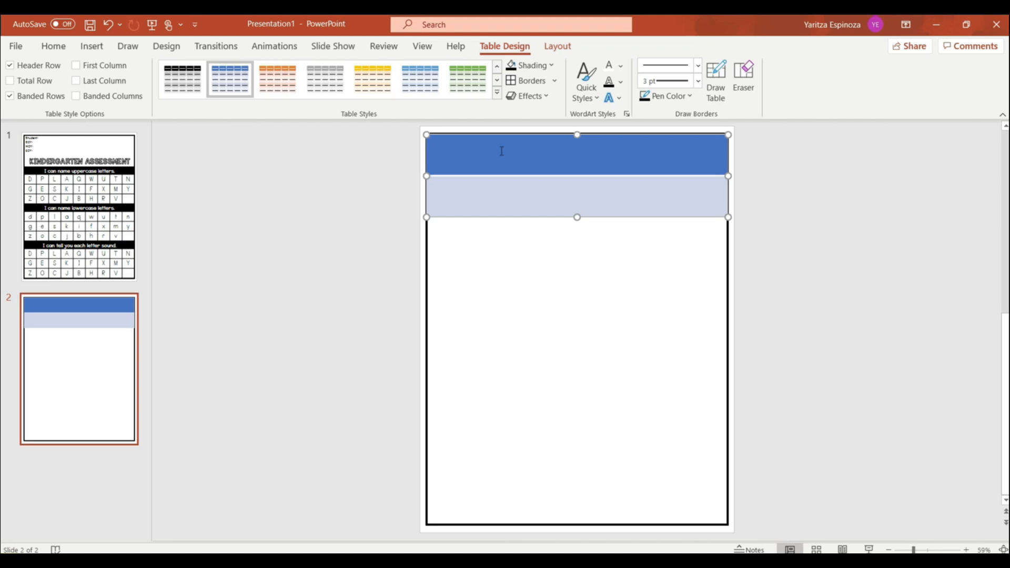
Remove the shading from both rows of the new table and give all cells 3 pt black borders
left_click_drag(501, 151, 563, 204)
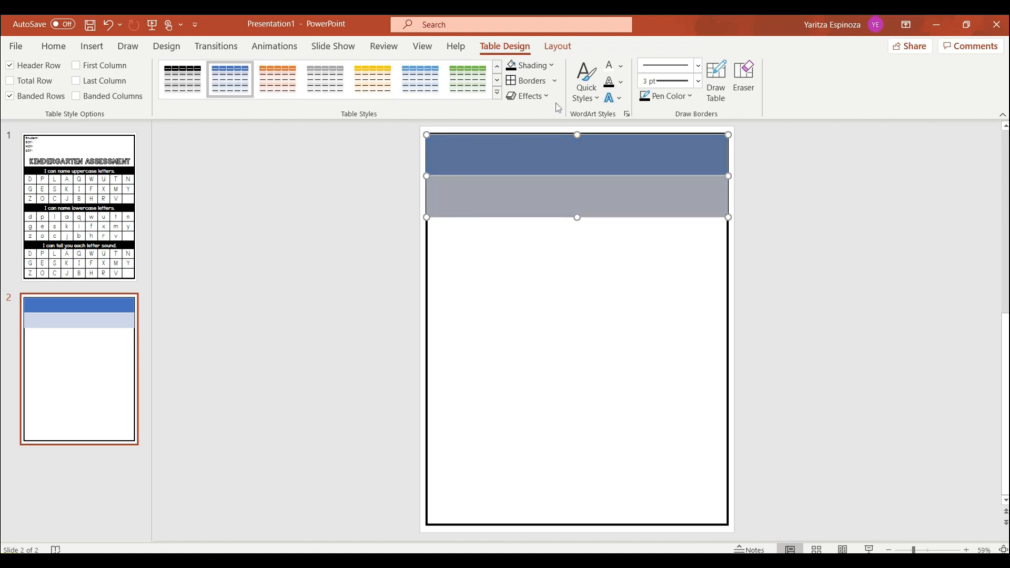
left_click(553, 65)
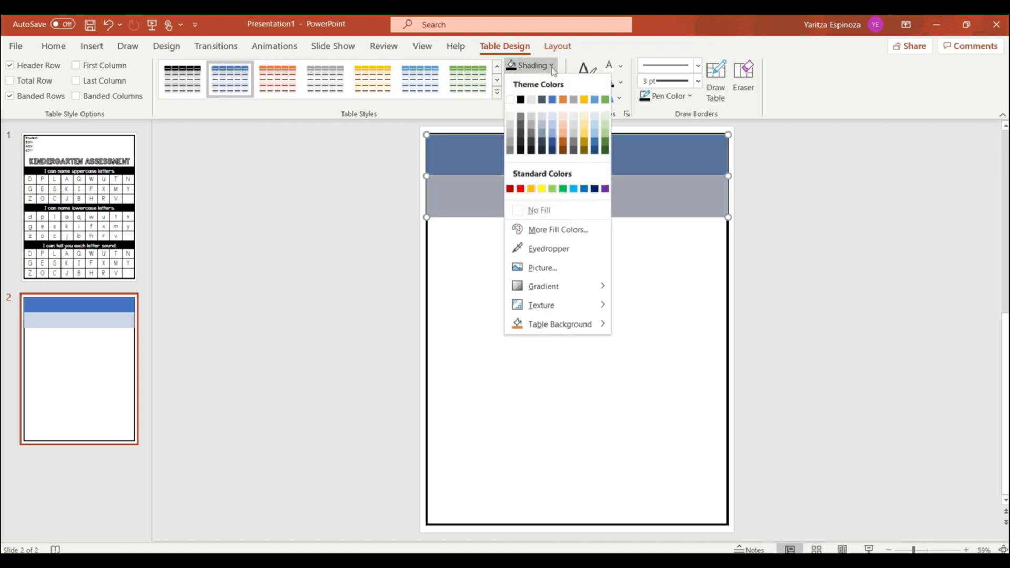
left_click(538, 210)
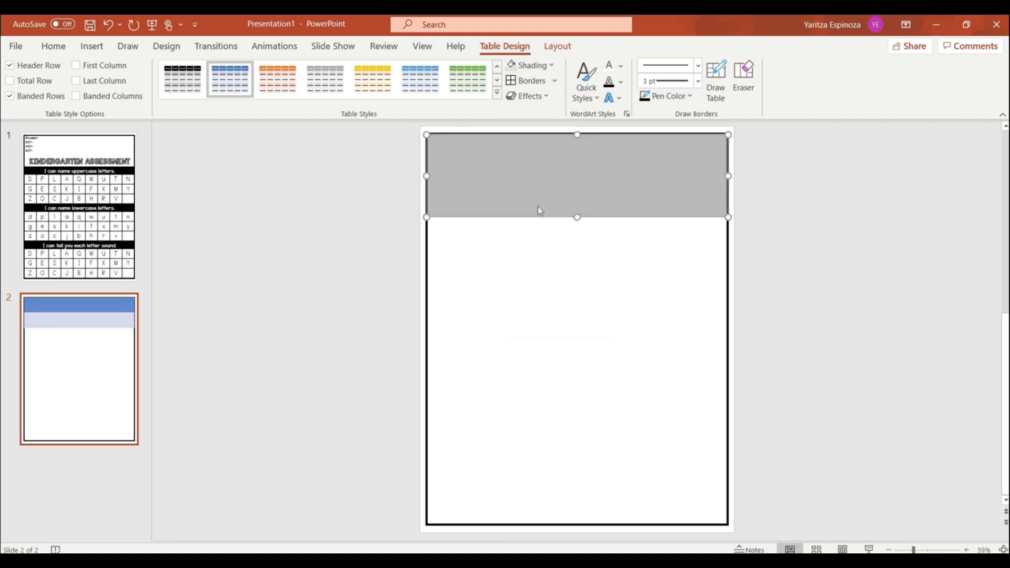
left_click(526, 81)
Shorten the top row of the slide 2 table and enter "I can write my name." in 28 pt APLRealTalk
left_click_drag(571, 176, 573, 154)
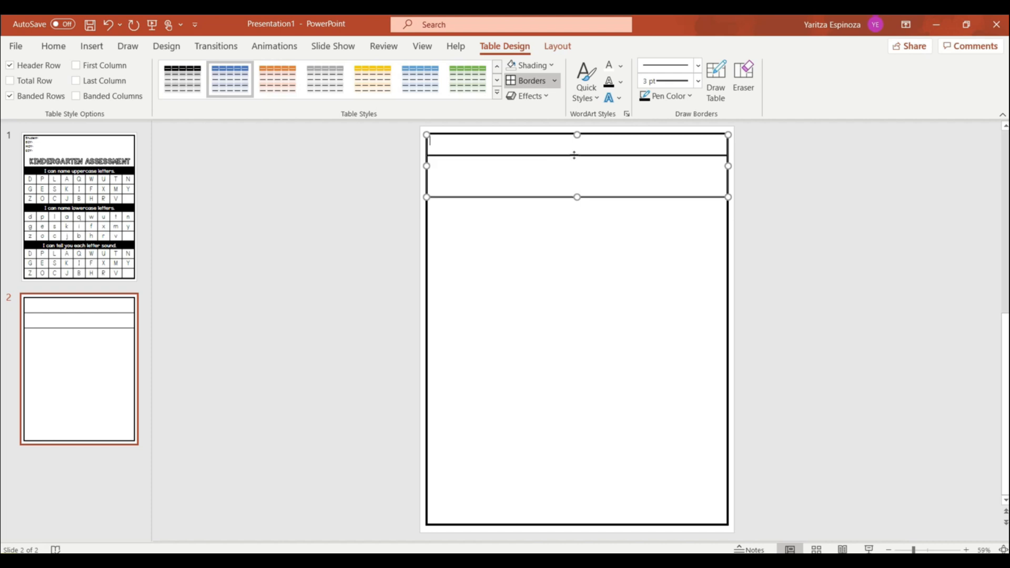
left_click(54, 46)
left_click(278, 71)
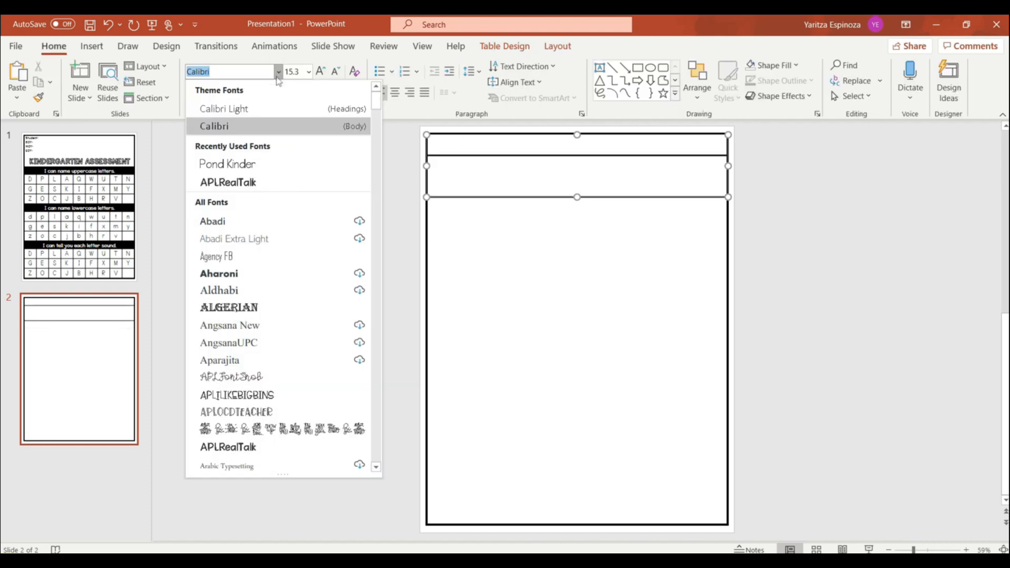
left_click(252, 181)
left_click(309, 72)
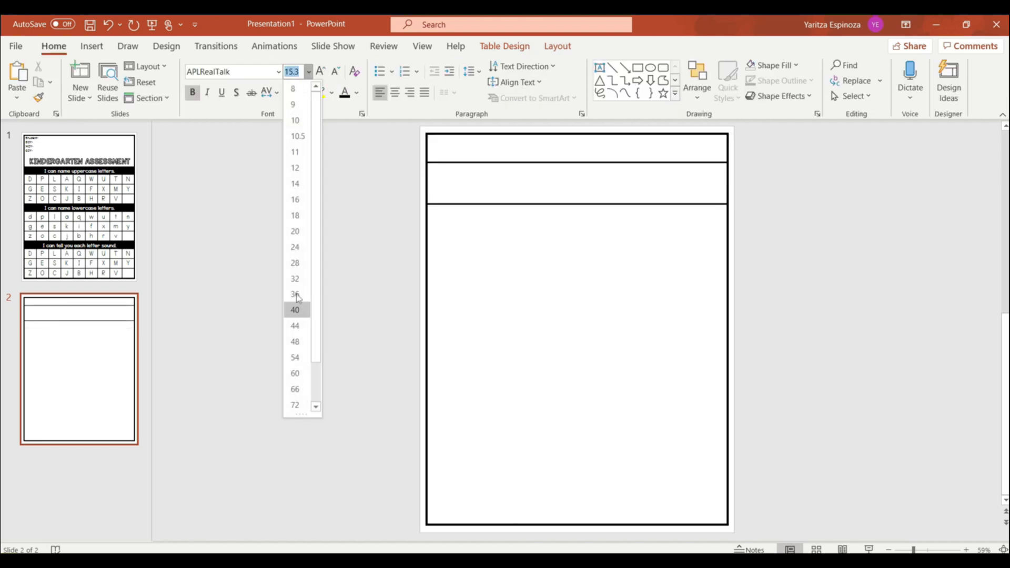
left_click(295, 263)
type("I can")
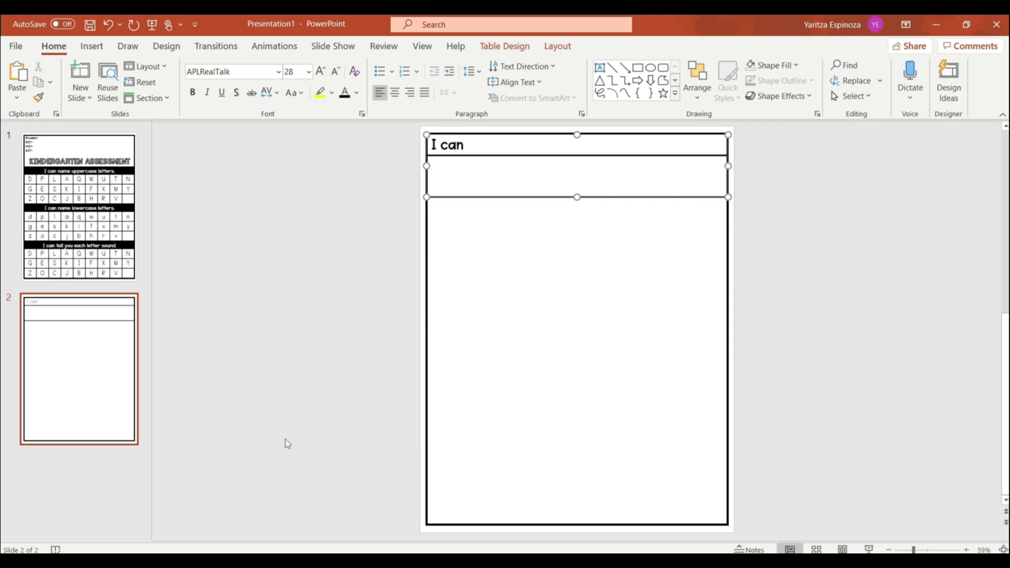
type(" write my n")
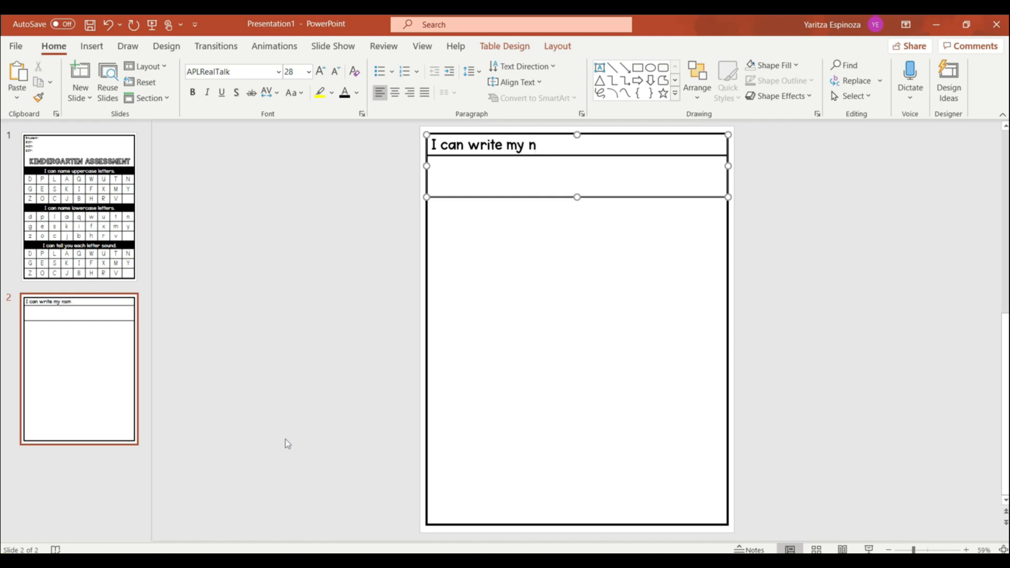
type("ame.")
Format the name heading as centered white text on a black fill, and stretch the table downward for more writing space
triple_click(700, 142)
key("ctrl+e")
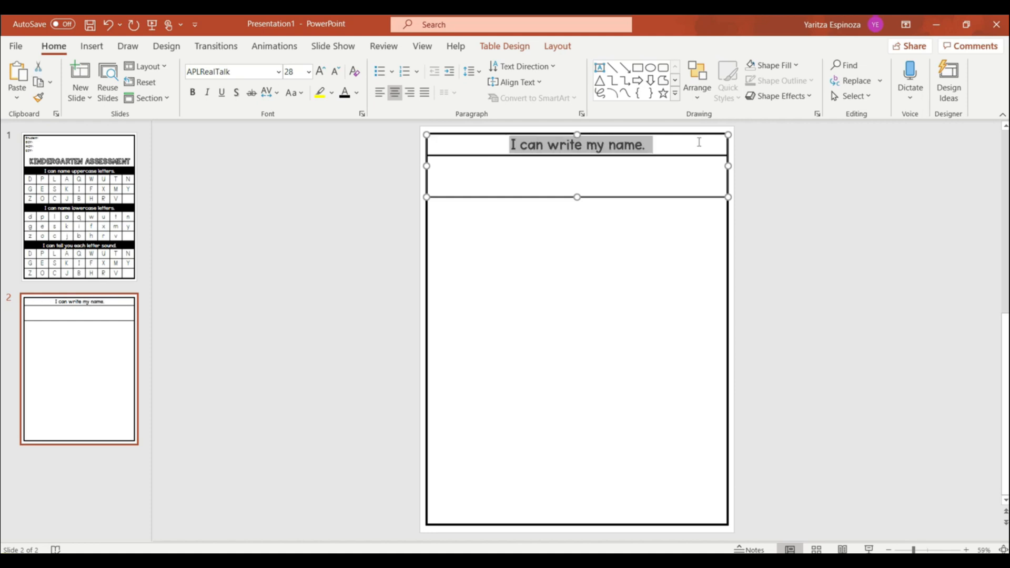
left_click(796, 65)
left_click(763, 101)
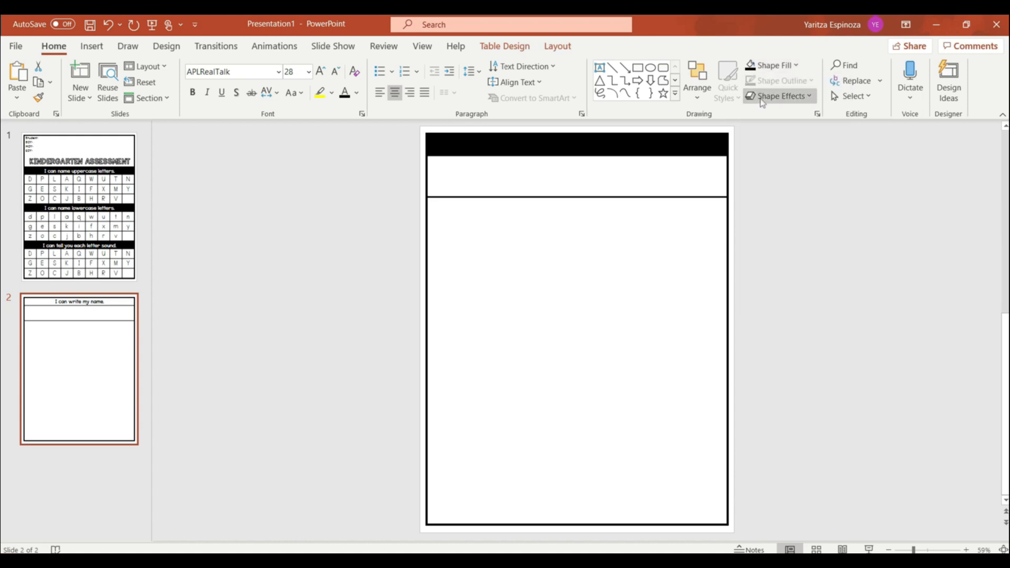
left_click(357, 92)
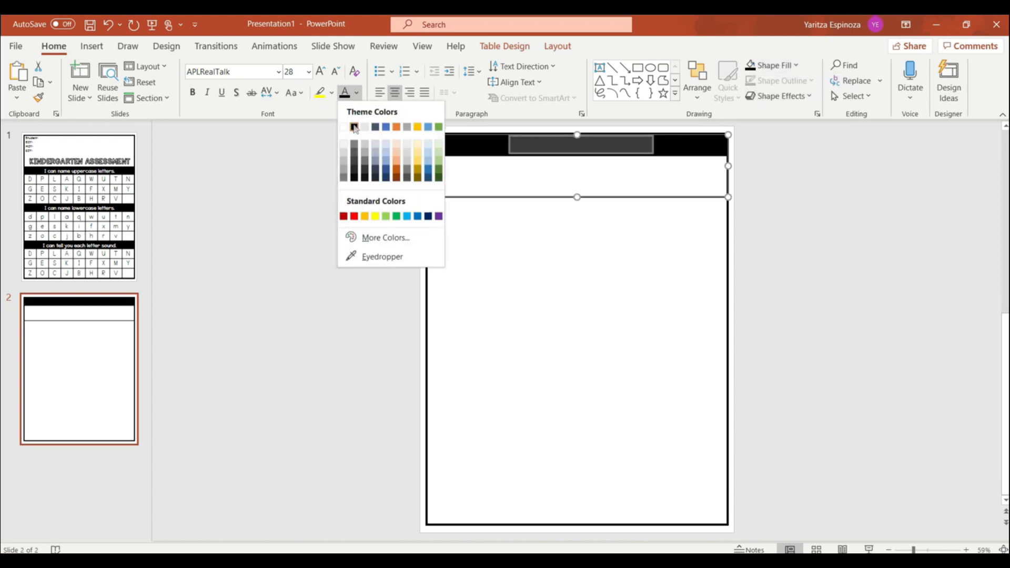
left_click(343, 127)
left_click(462, 179)
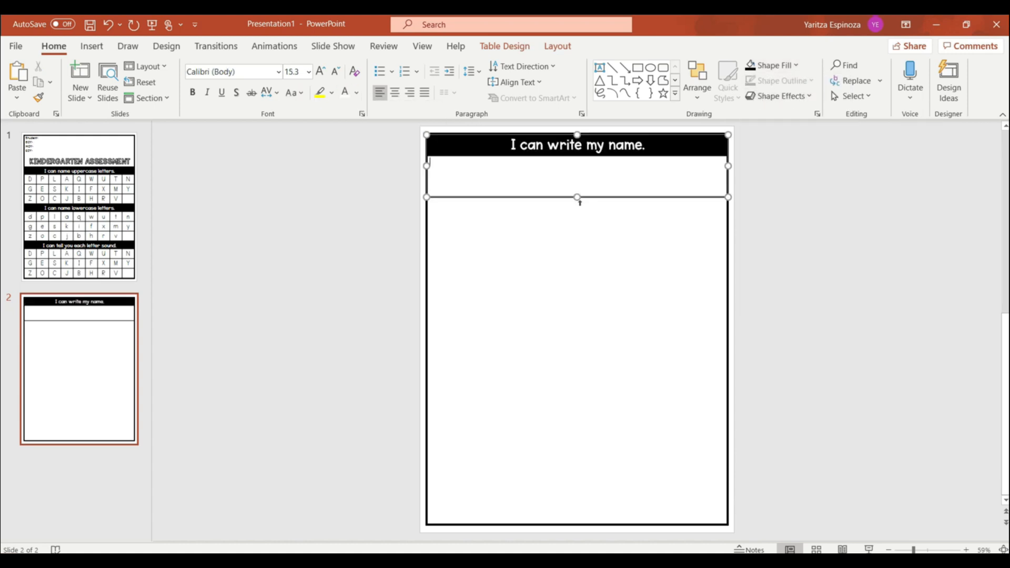
left_click_drag(577, 196, 577, 223)
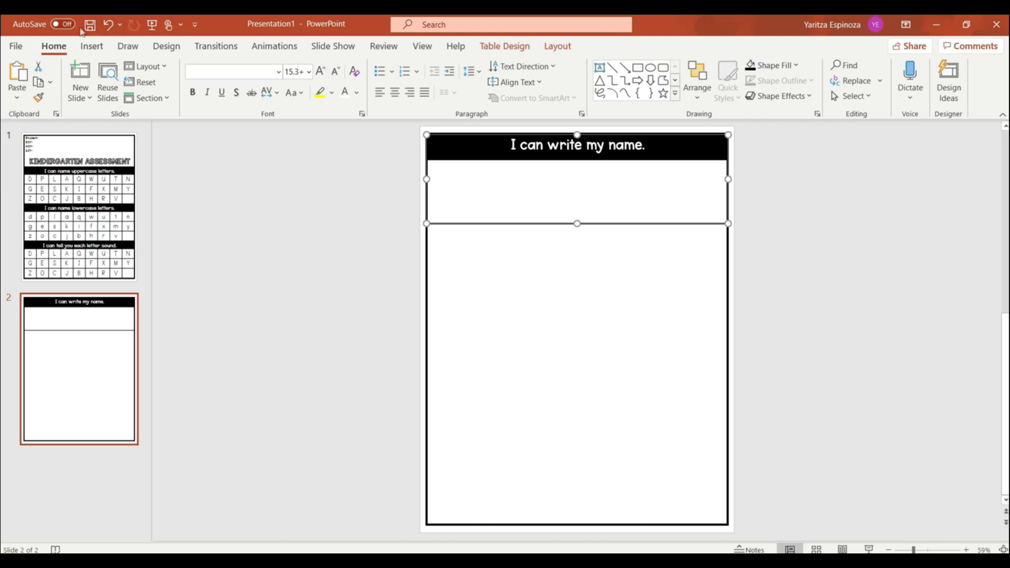
Insert a 2x5 table below the name section, with no shading and 3 pt black borders on all its cells
left_click(91, 46)
left_click(81, 105)
left_click(92, 182)
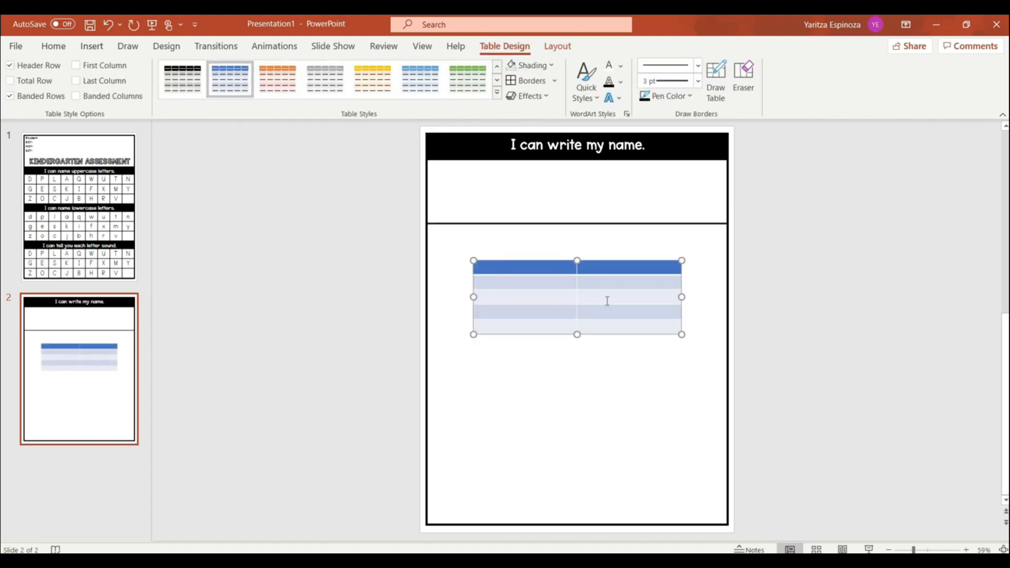
left_click_drag(607, 301, 615, 331)
left_click(531, 65)
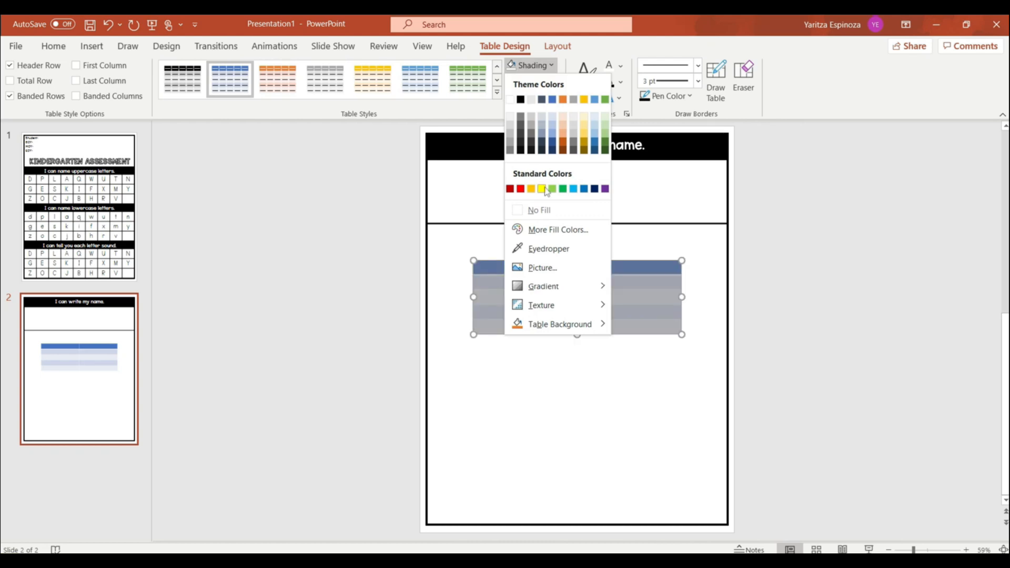
left_click(531, 210)
left_click(529, 81)
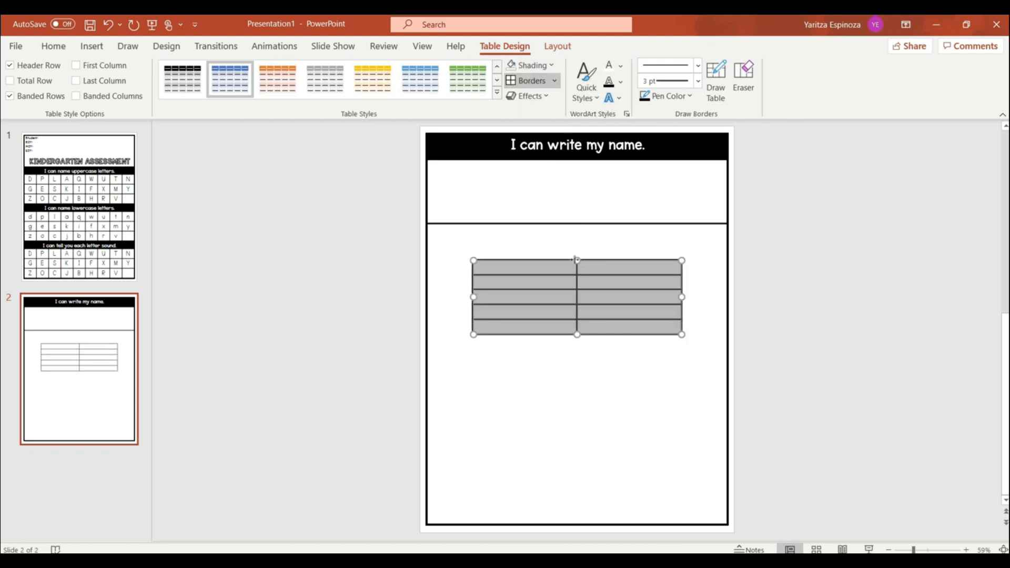
Merge the new table's top row into one cell and give its "I can count syllables." heading a black fill
left_click(595, 269)
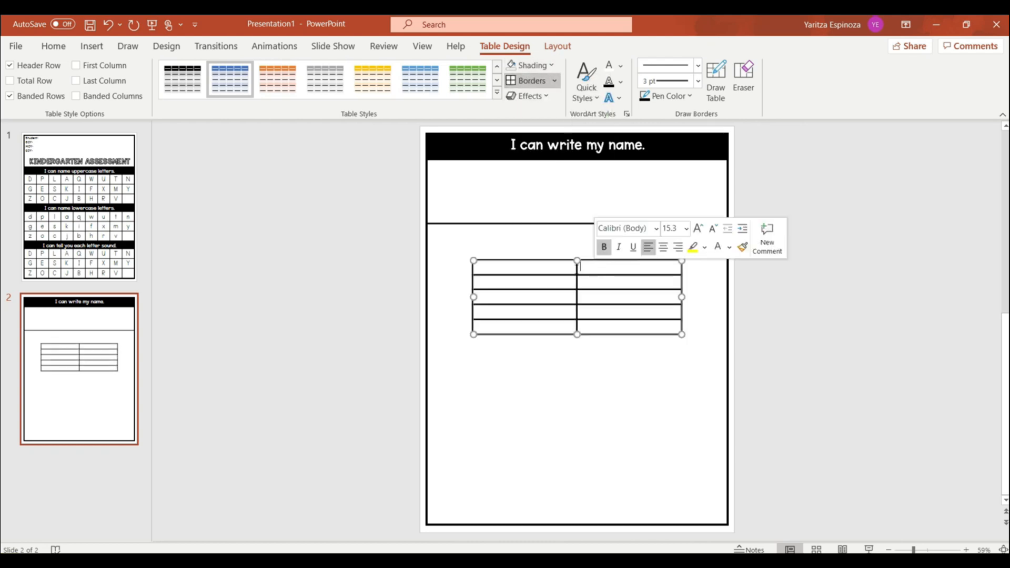
left_click(560, 48)
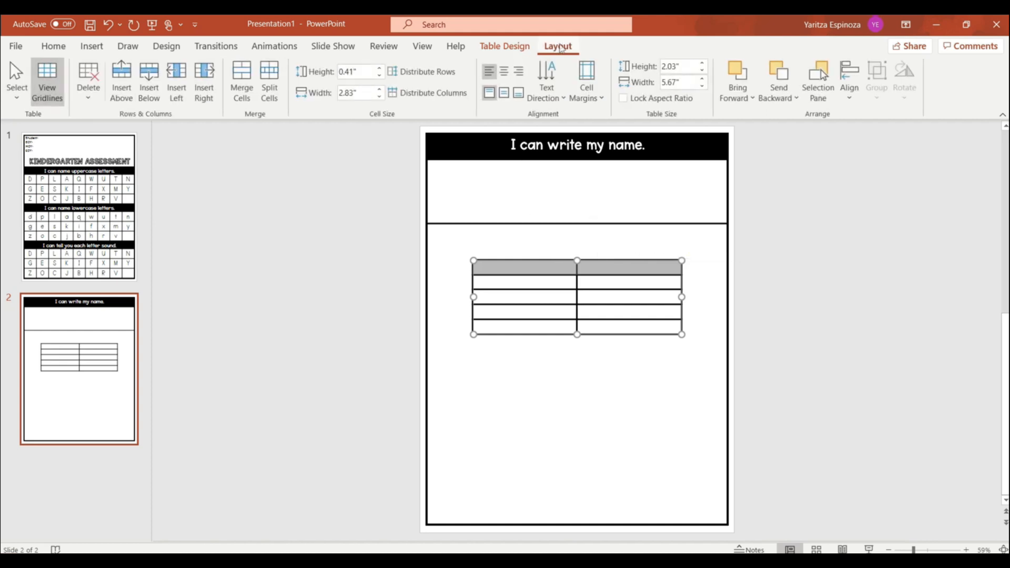
left_click(241, 81)
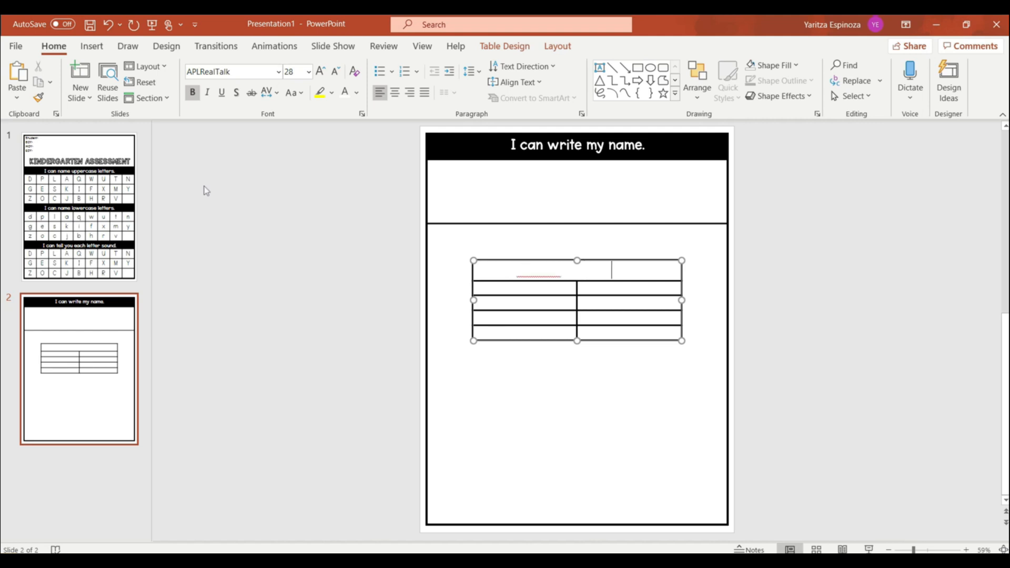
left_click(796, 65)
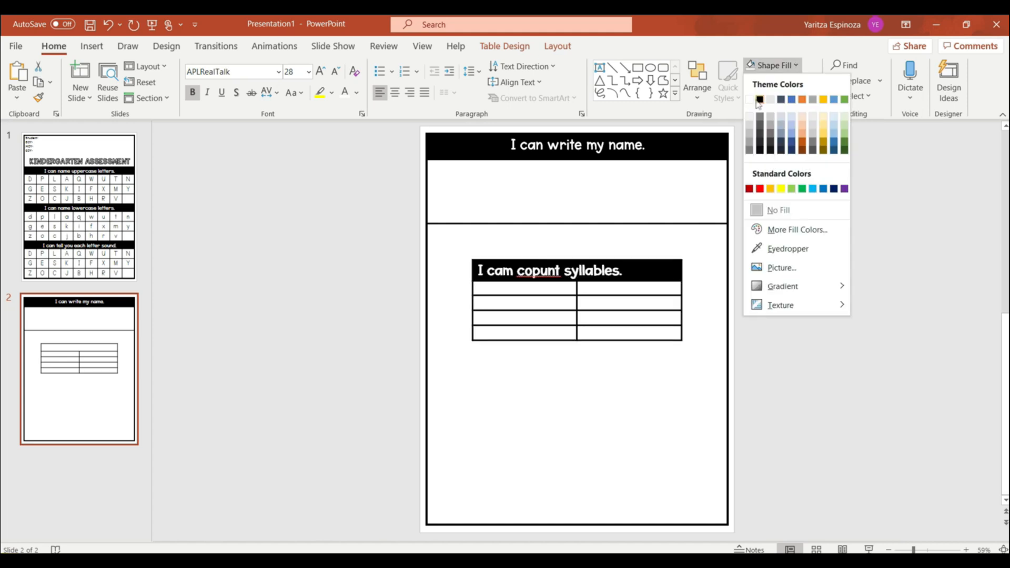
left_click(759, 100)
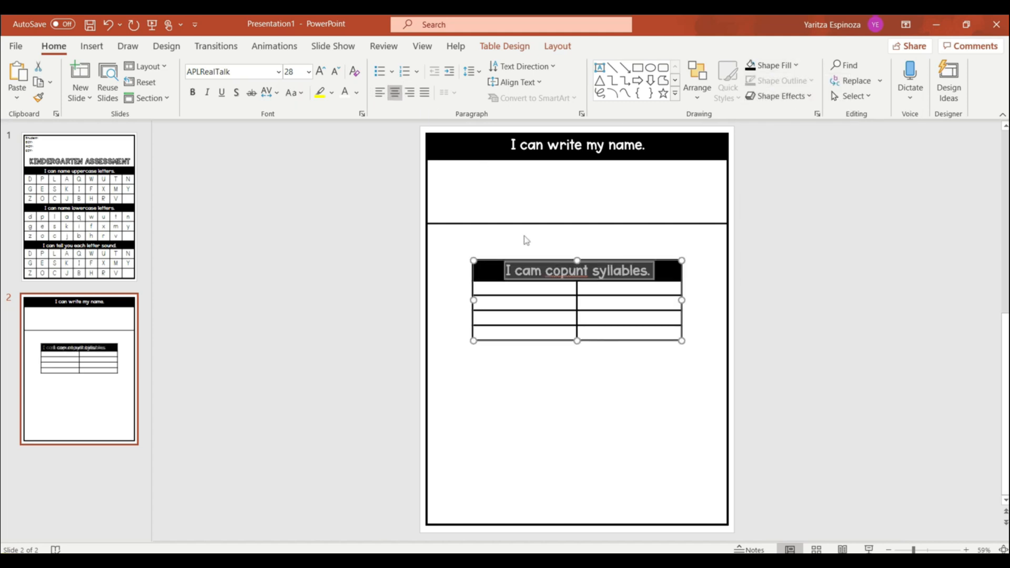
Fit the syllables table to the page border's width directly under the name section, make it taller, and tighten its heading row
left_click_drag(548, 261, 501, 224)
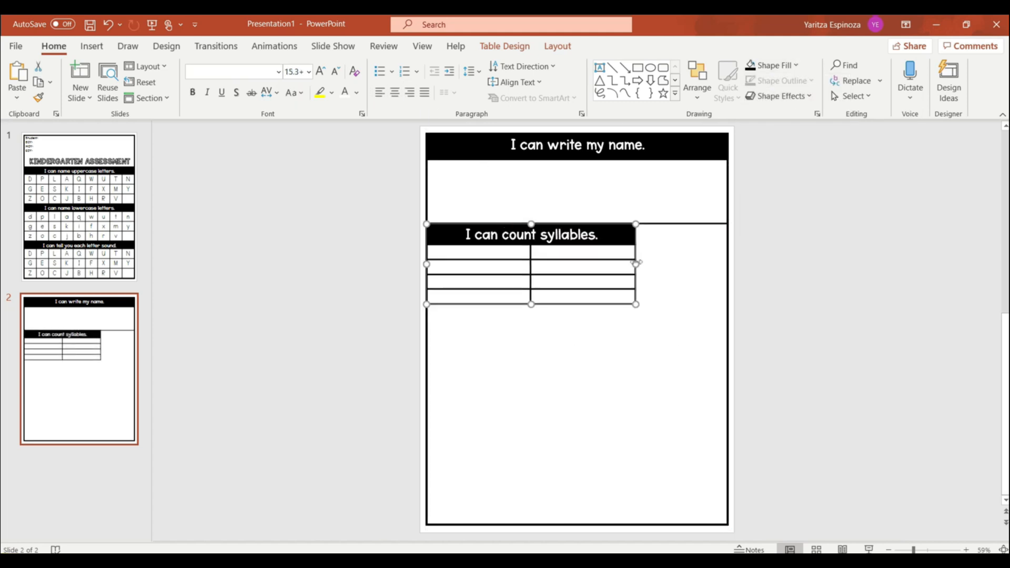
left_click_drag(636, 264, 728, 259)
left_click_drag(578, 303, 575, 347)
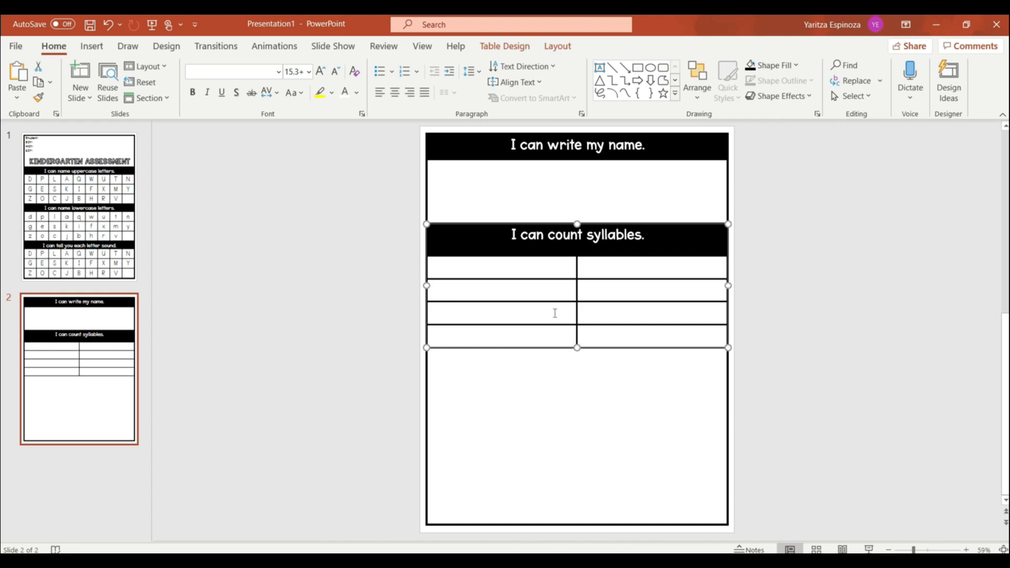
left_click(562, 234)
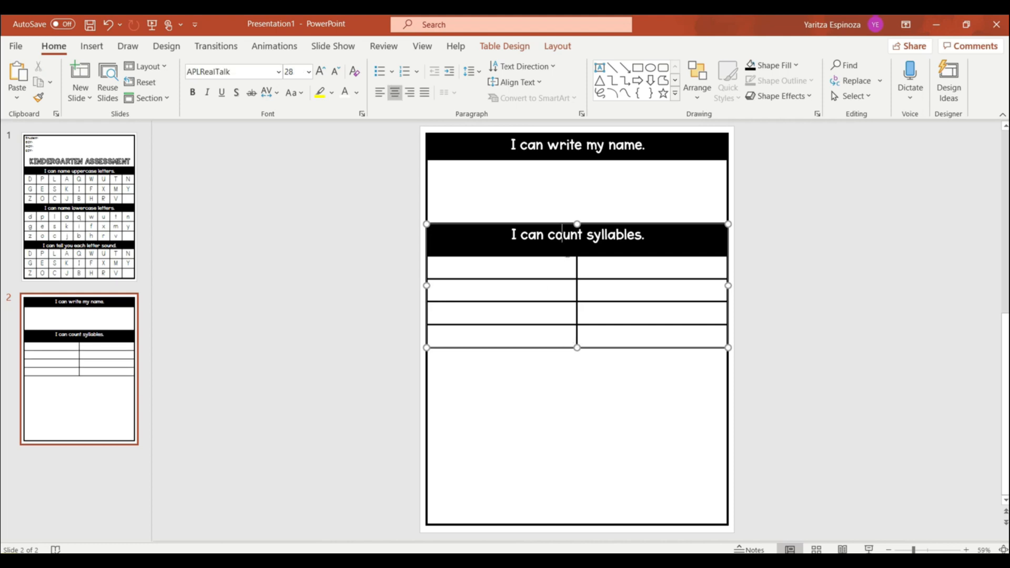
left_click_drag(566, 256, 564, 244)
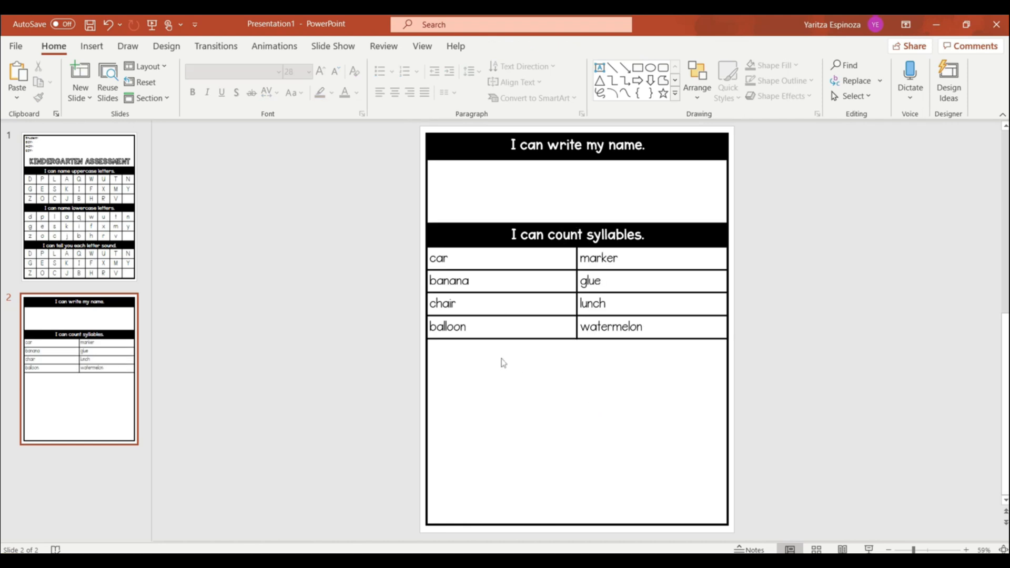
Insert a 1x5 table on slide 2 and fit it to the space between the syllables table and the lower page border
left_click(83, 48)
left_click(81, 84)
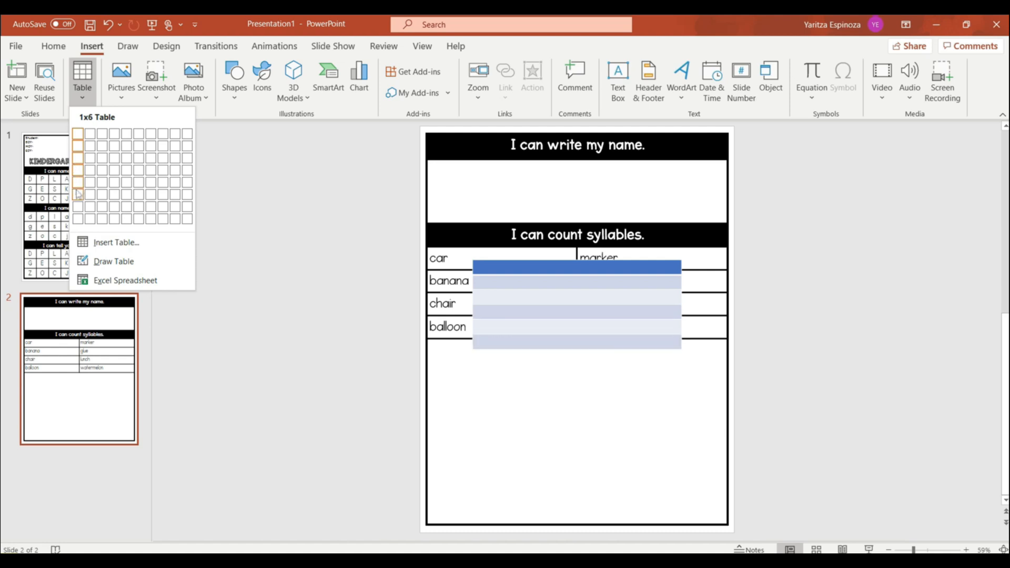
left_click(78, 170)
left_click(124, 211)
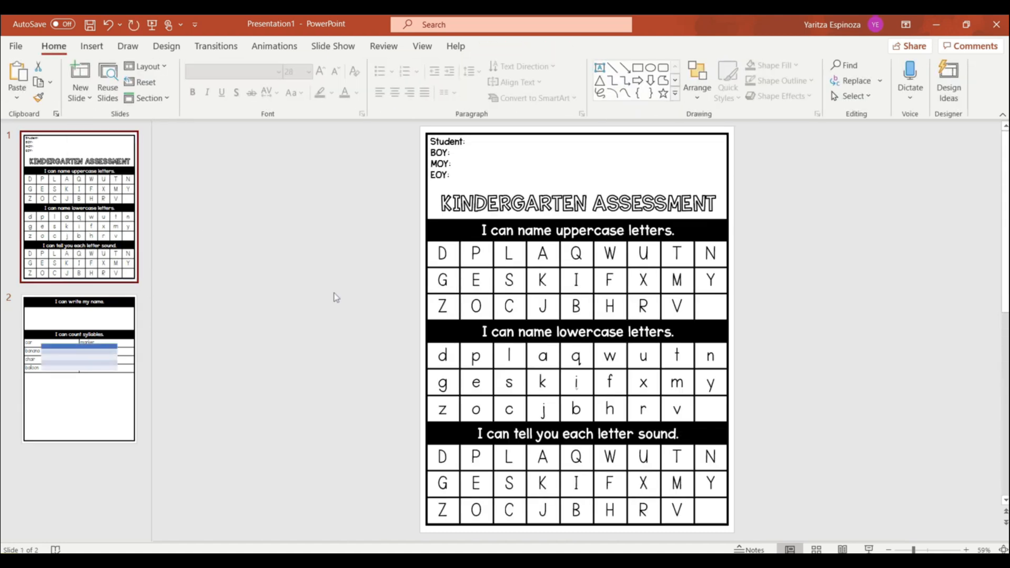
left_click(131, 353)
left_click(575, 282)
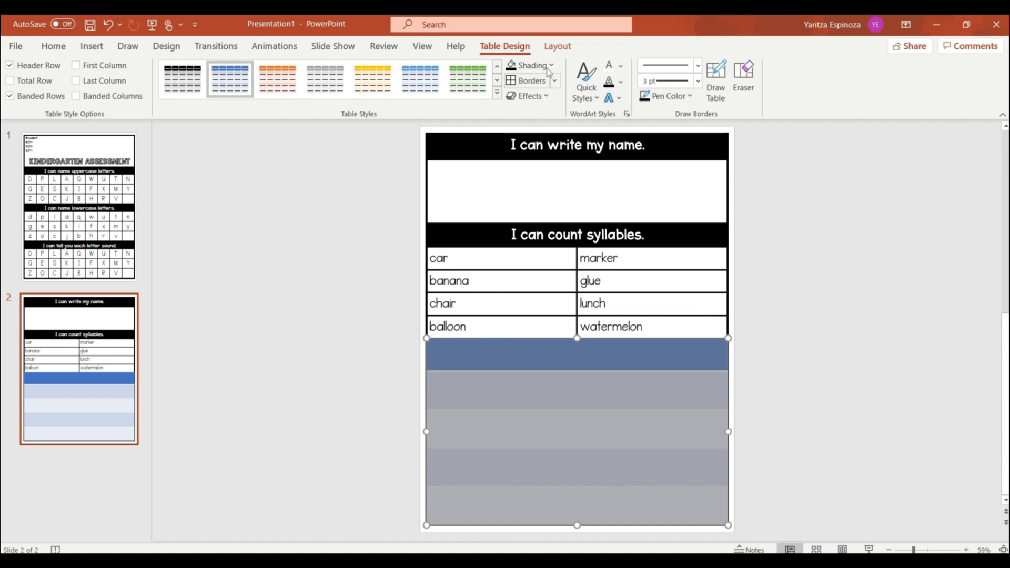
Remove the shading from the new five-row table and give all its cells 3 pt black borders
left_click(550, 66)
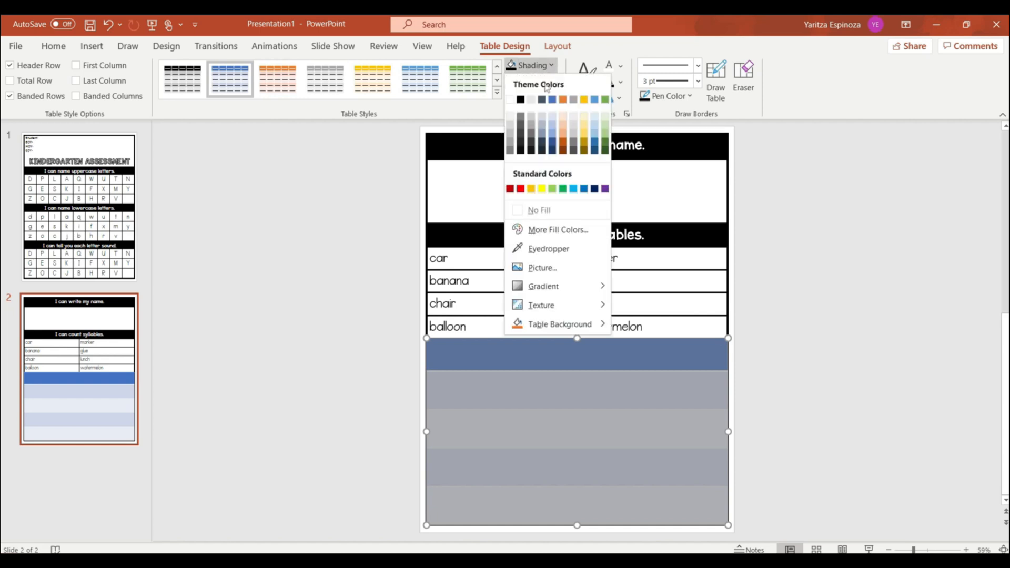
left_click(532, 207)
left_click(530, 81)
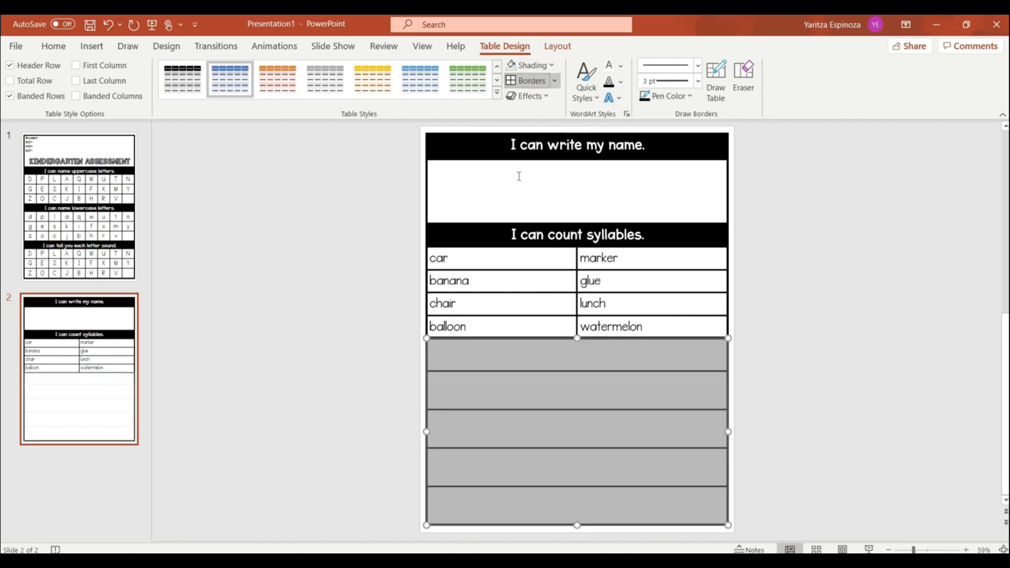
Add the heading "I can count words in a sentence." on a black fill in the first row, and extend the table to the lower page border
left_click(461, 354)
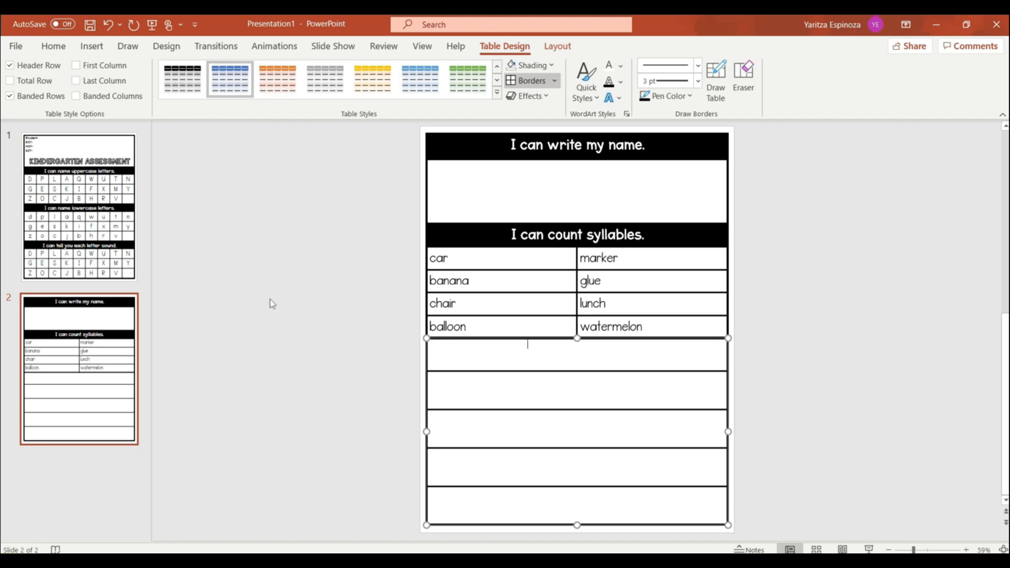
key("ctrl+a")
left_click(552, 65)
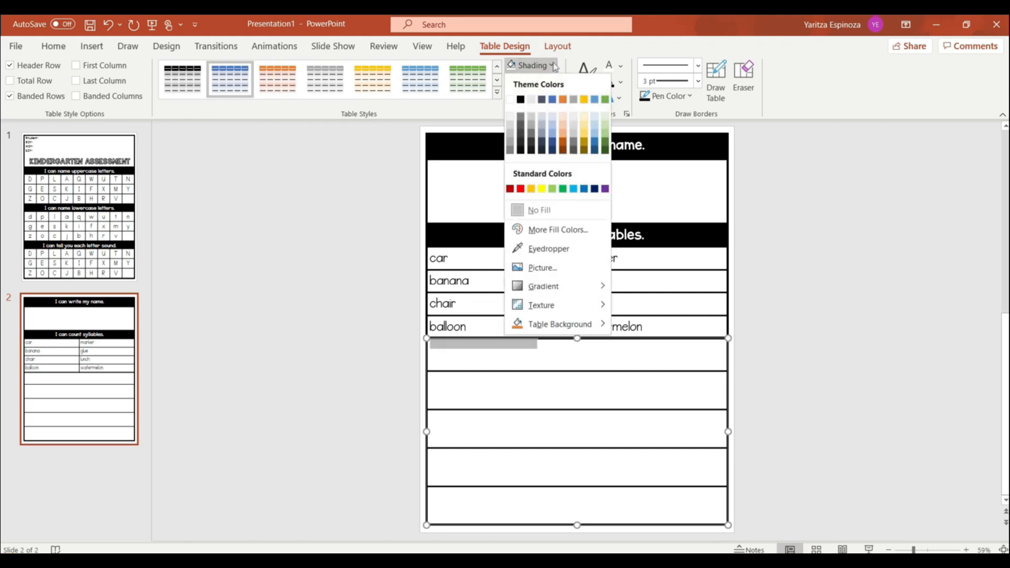
left_click(524, 98)
left_click(55, 48)
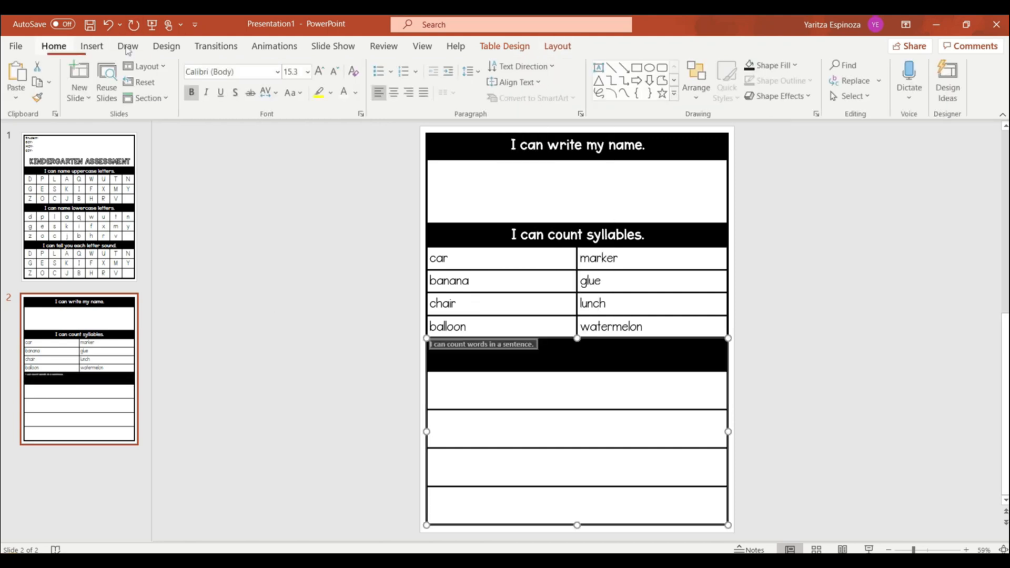
left_click_drag(577, 514, 578, 525)
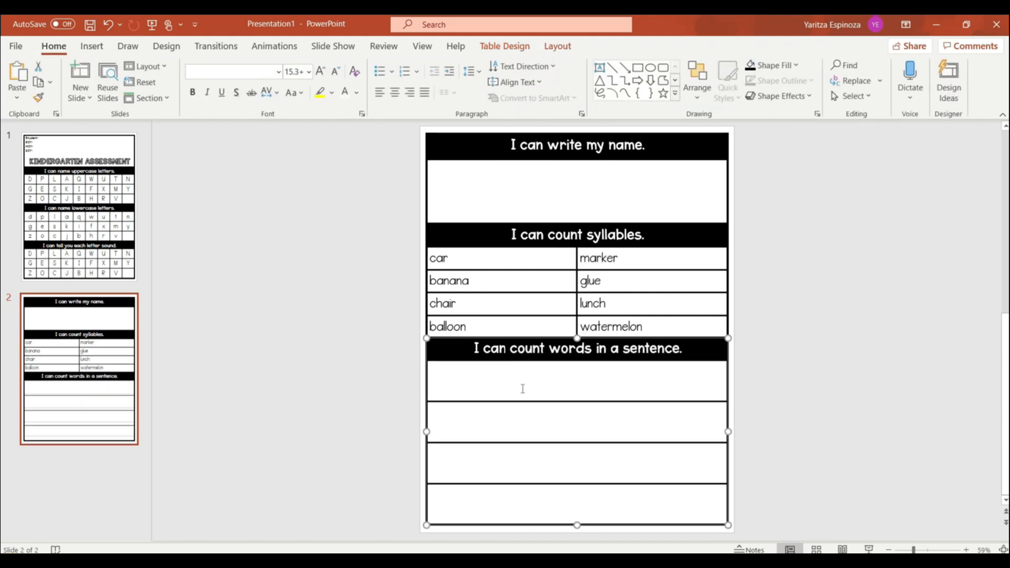
Write "I see a girl." in 66 pt Pond Kinder in the first row under the sentence heading
left_click(507, 378)
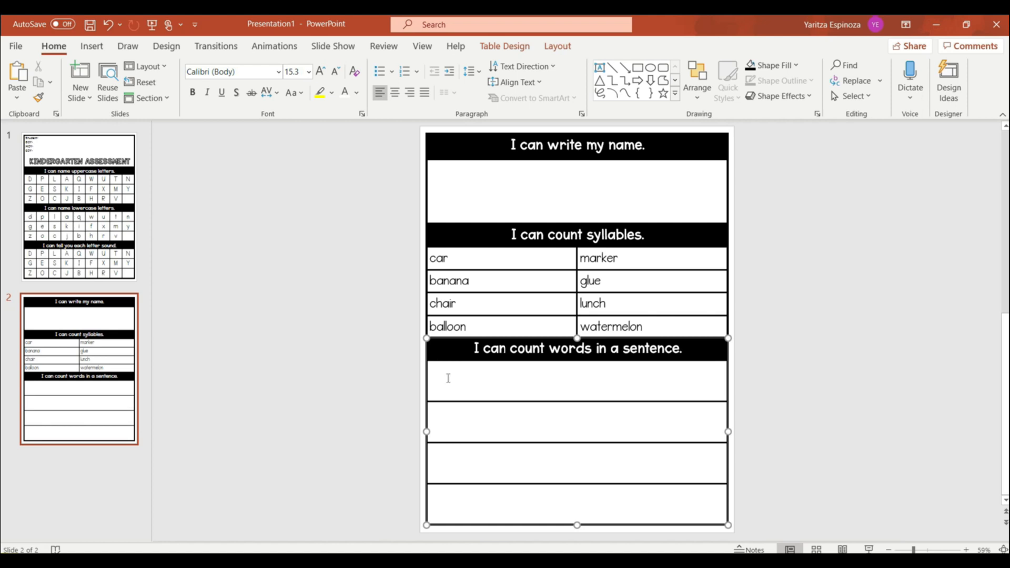
left_click(309, 71)
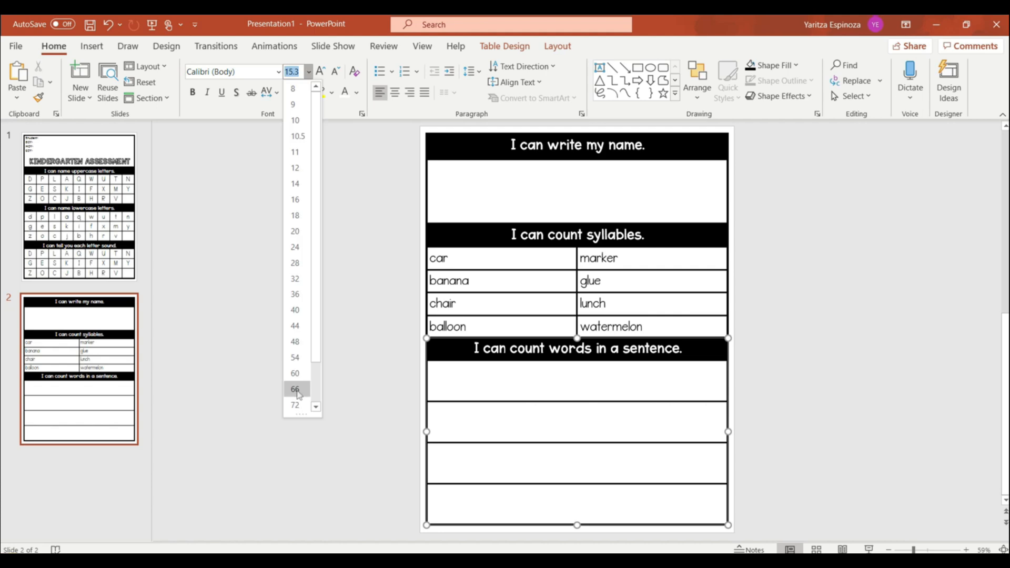
left_click(300, 395)
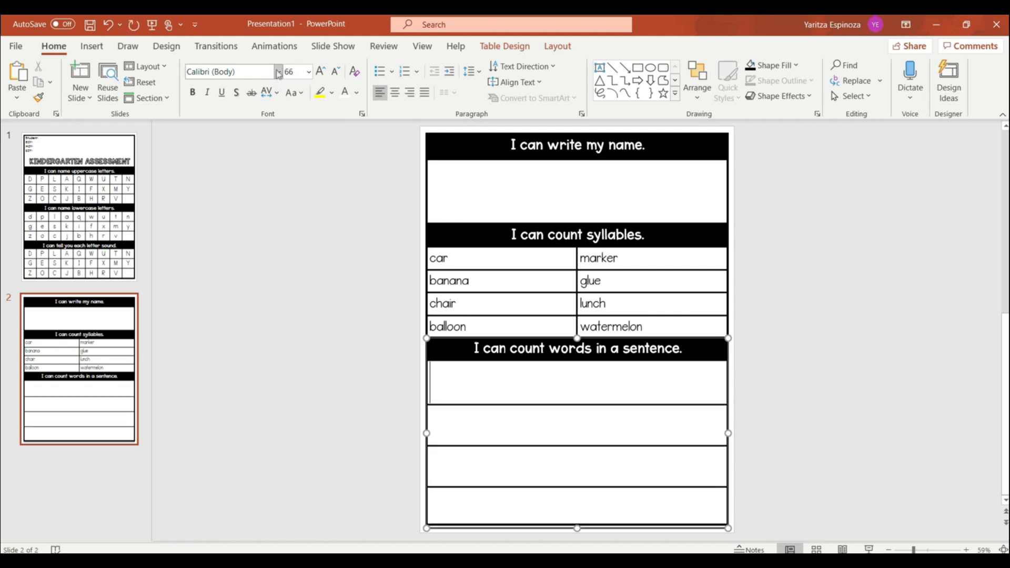
left_click(278, 72)
left_click(246, 179)
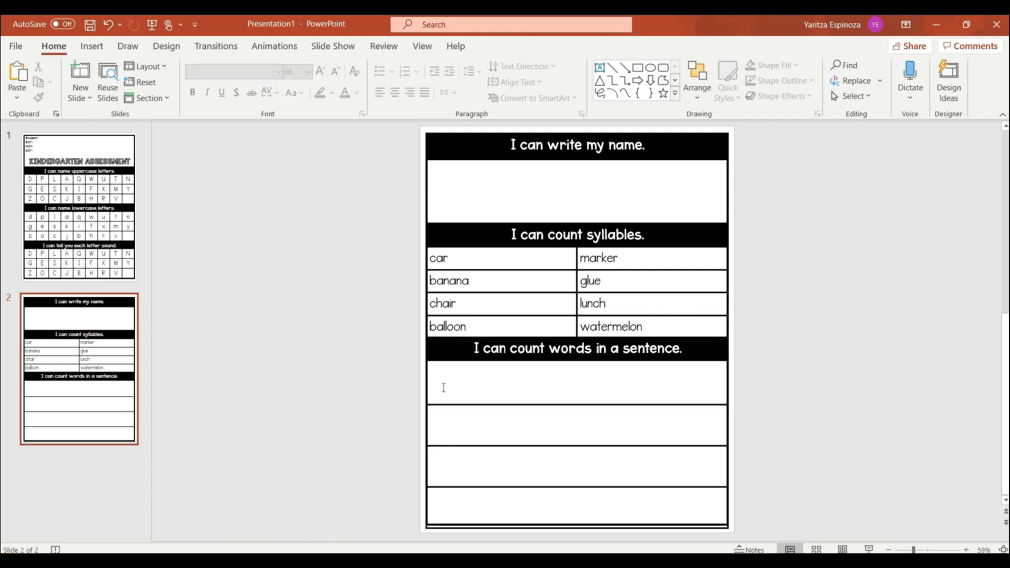
left_click(461, 382)
type("I ")
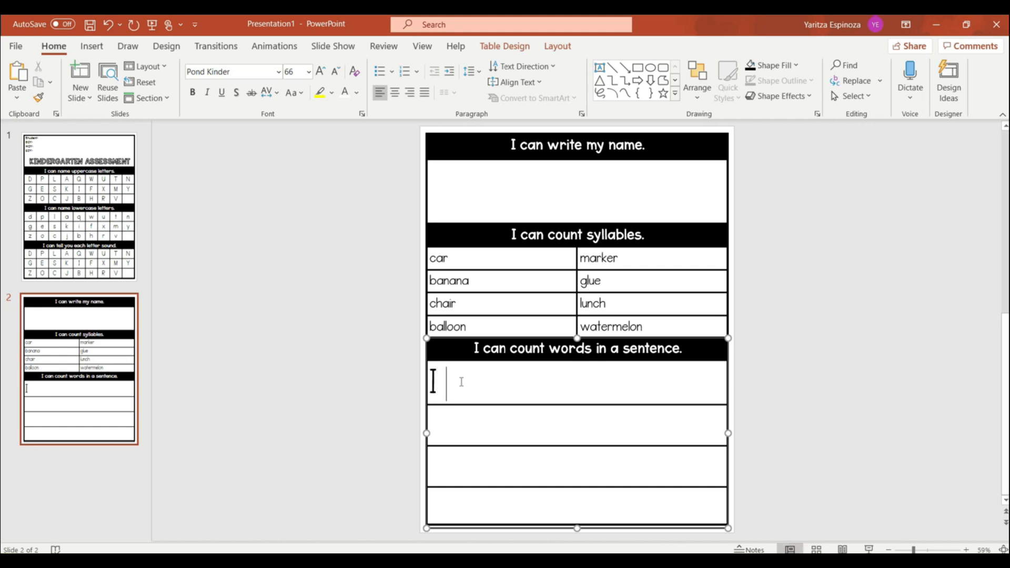
type("see a ")
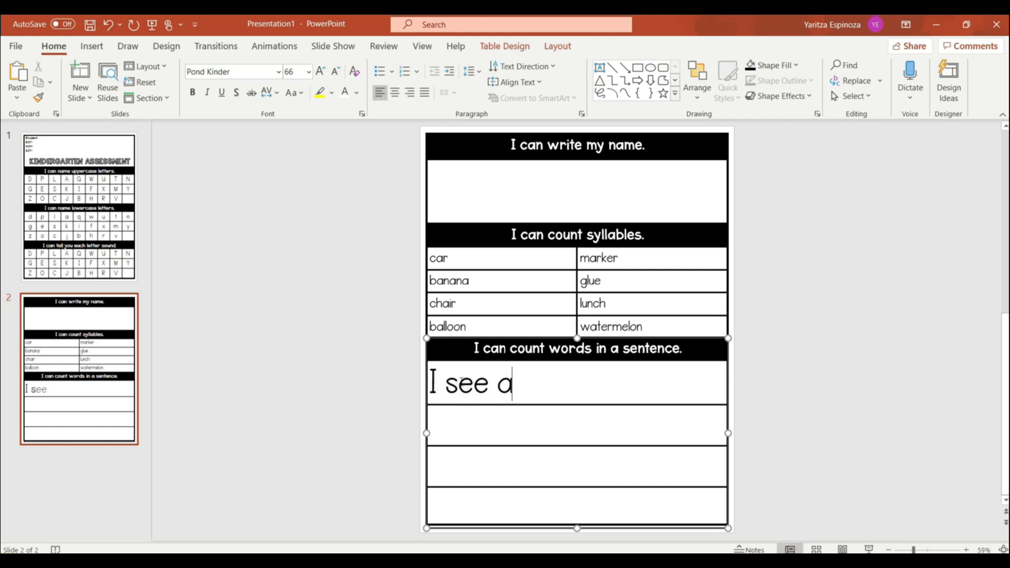
type("girl/")
key("BackSpace")
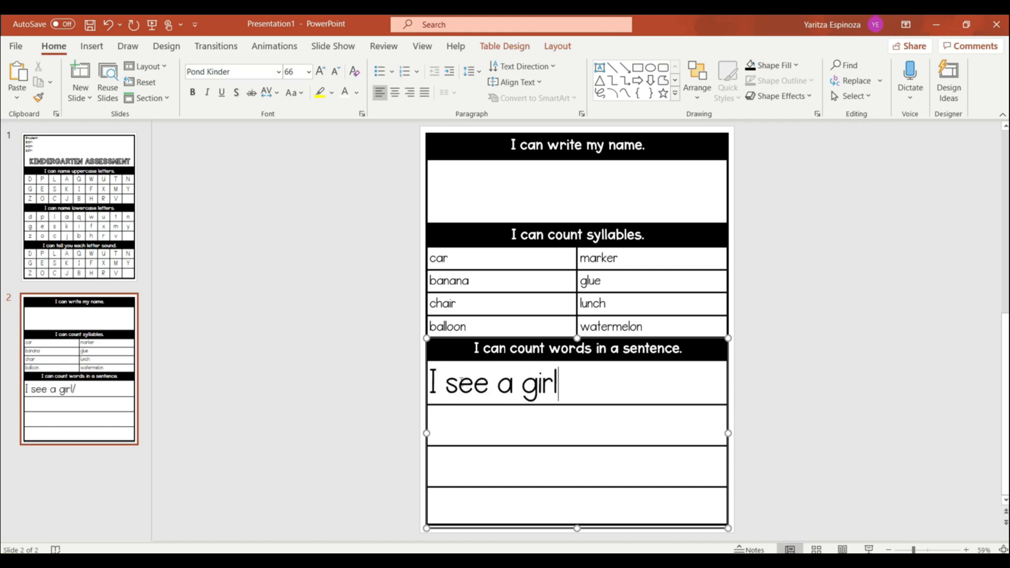
type(".")
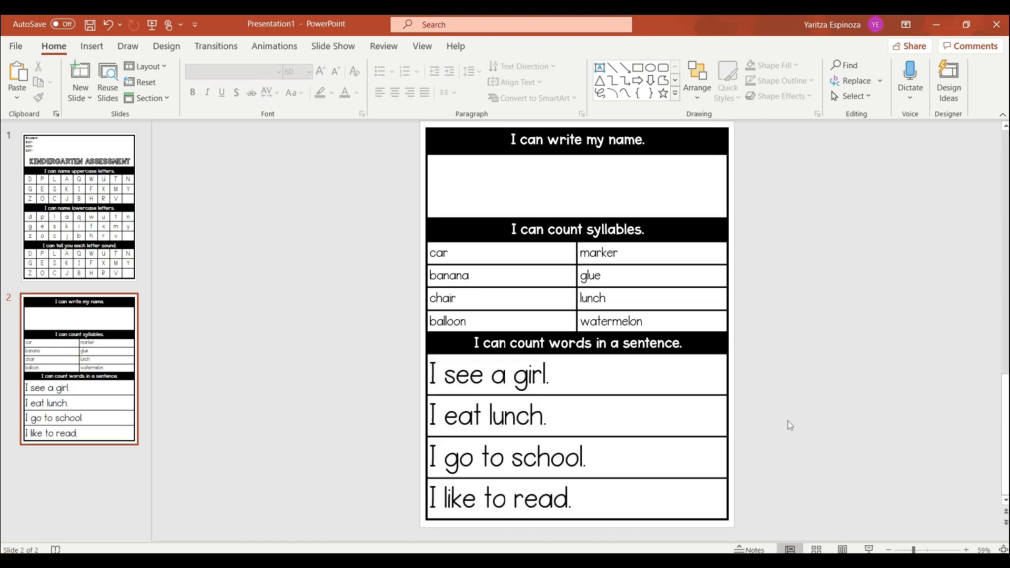
scroll(790, 425, "down", 1)
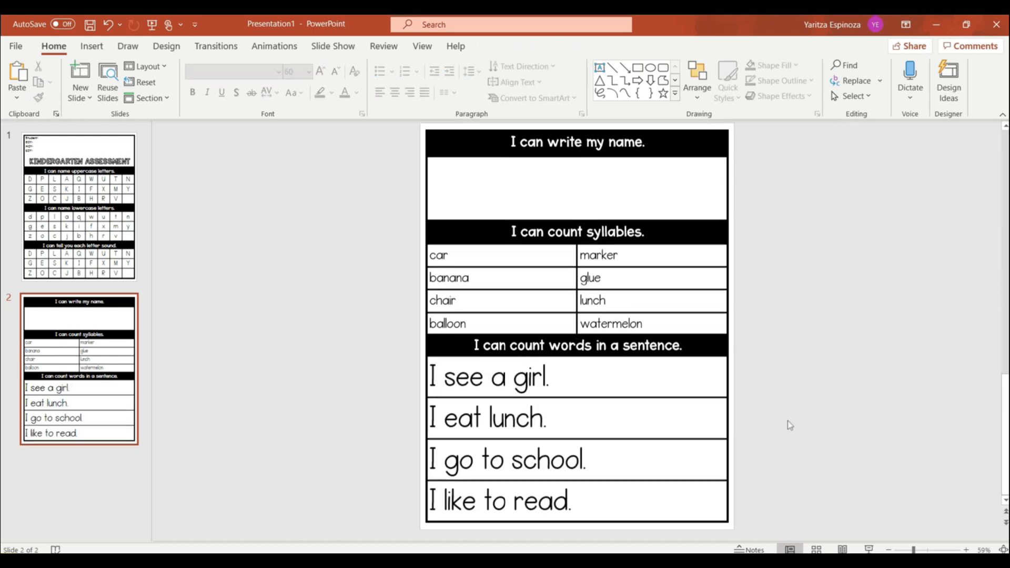